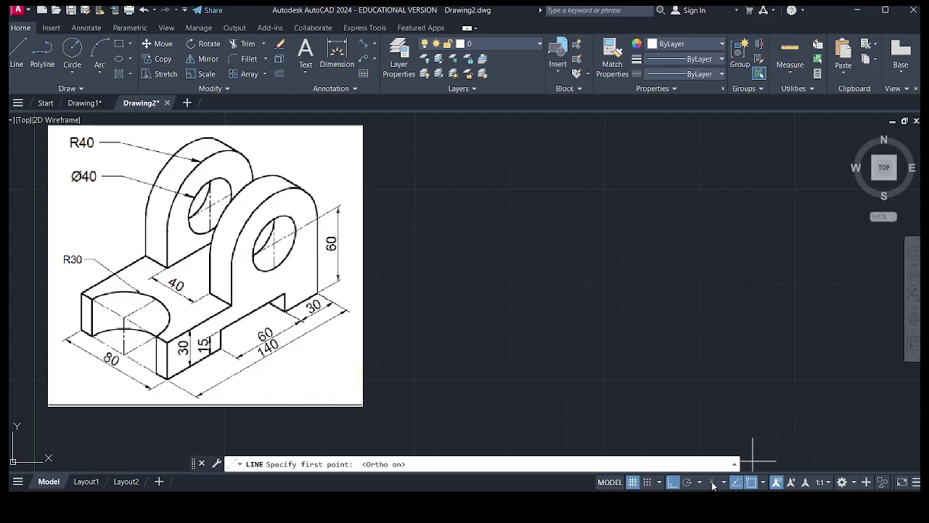
Turn on isometric drafting and set the active isoplane to Right
left_click(713, 484)
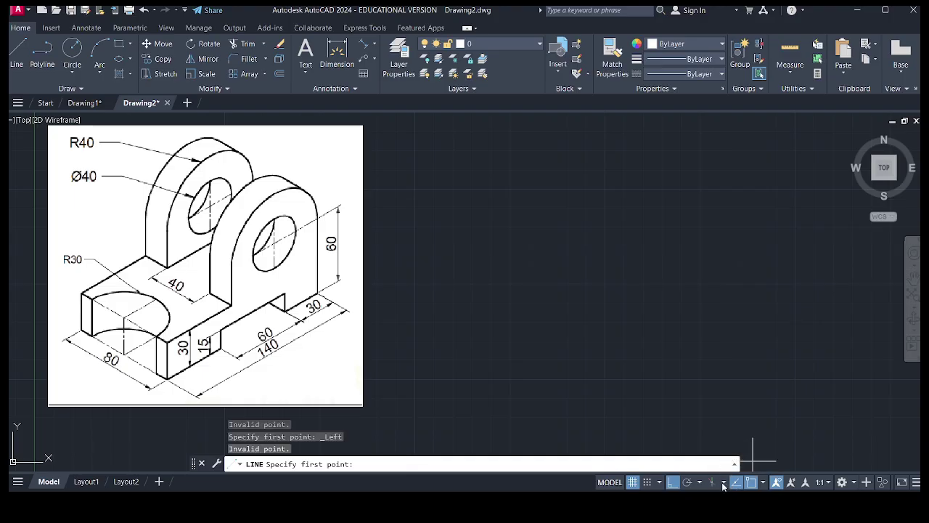
left_click(723, 483)
left_click(744, 424)
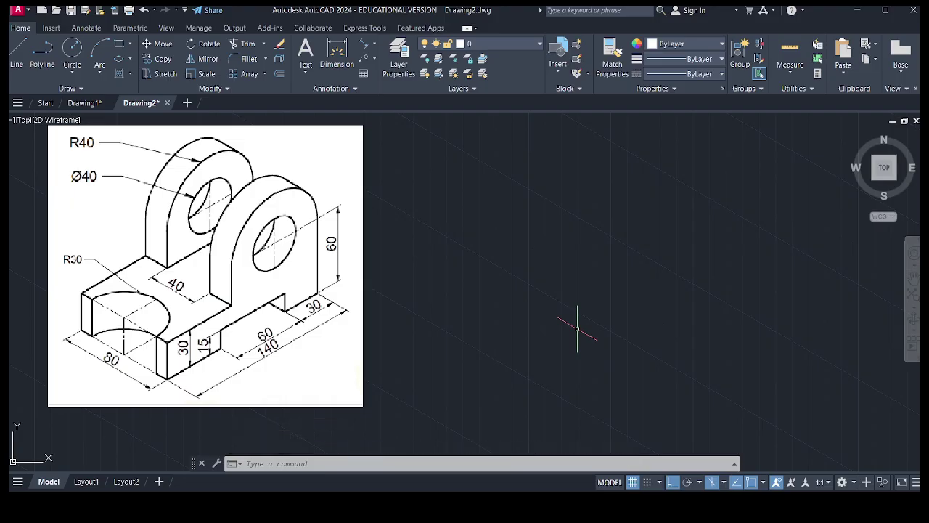
key("F5")
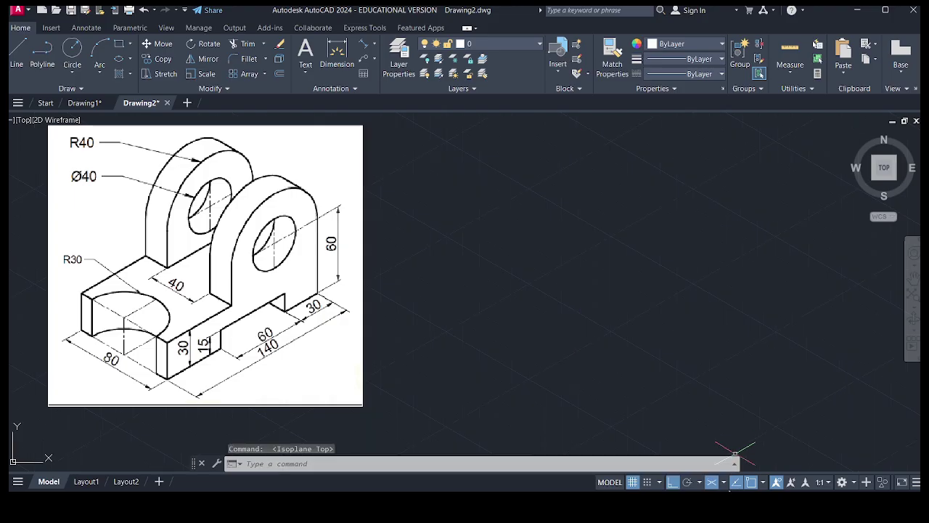
left_click(723, 482)
left_click(755, 464)
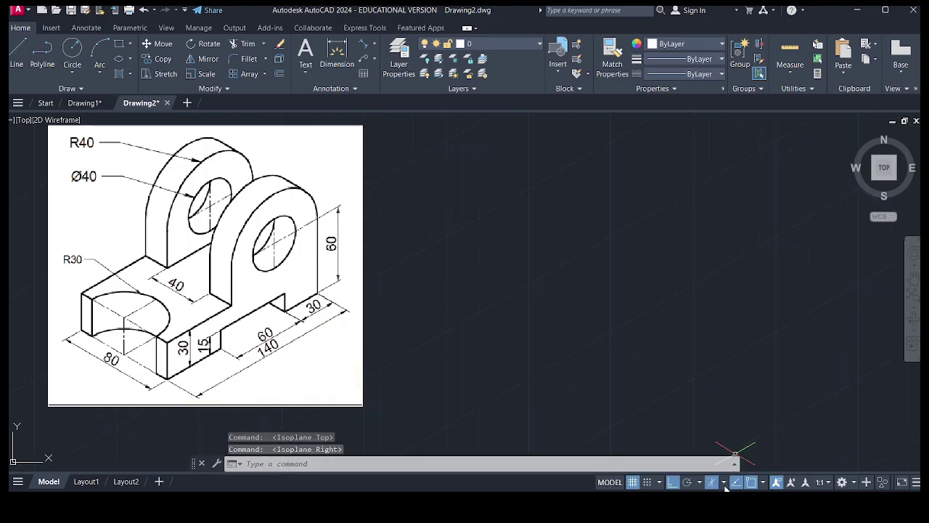
left_click(724, 482)
Draw a 140 line rising at 30° in the empty space beside the reference image
left_click(22, 61)
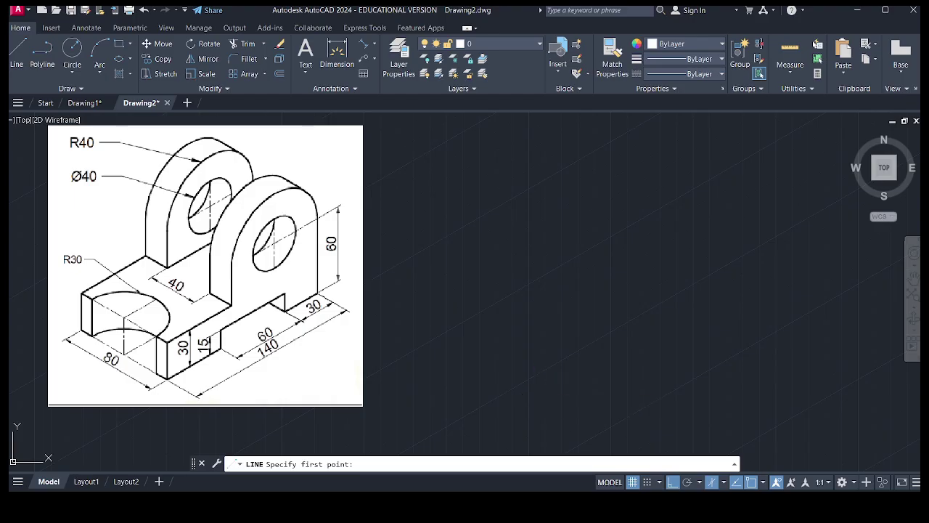
left_click(537, 386)
type("140")
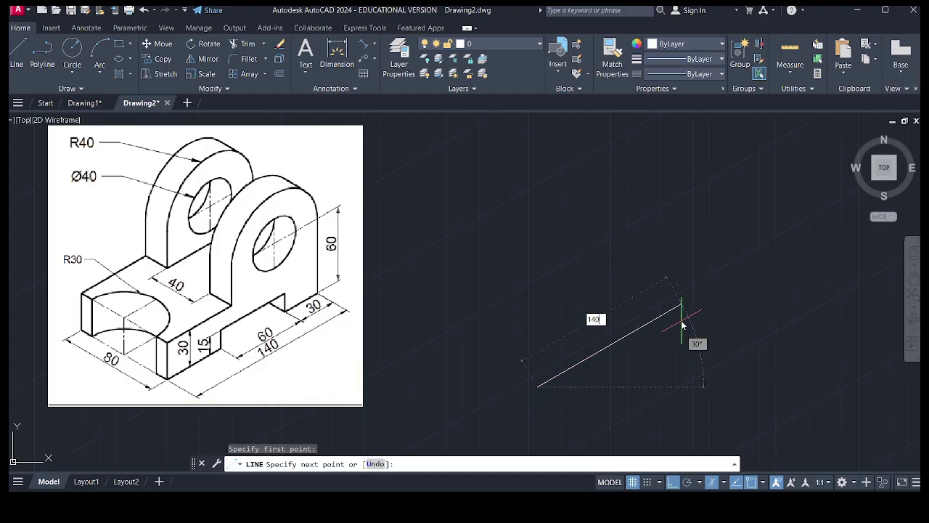
key("Return")
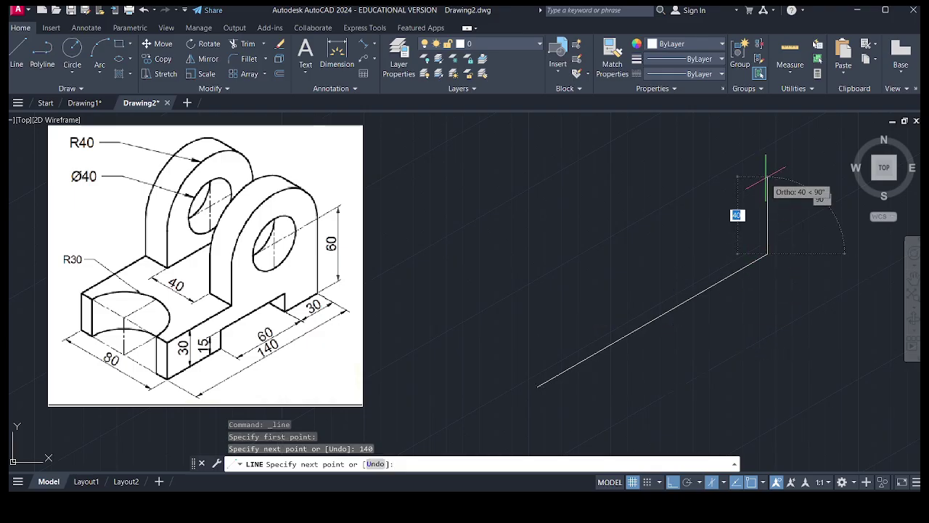
key("Escape")
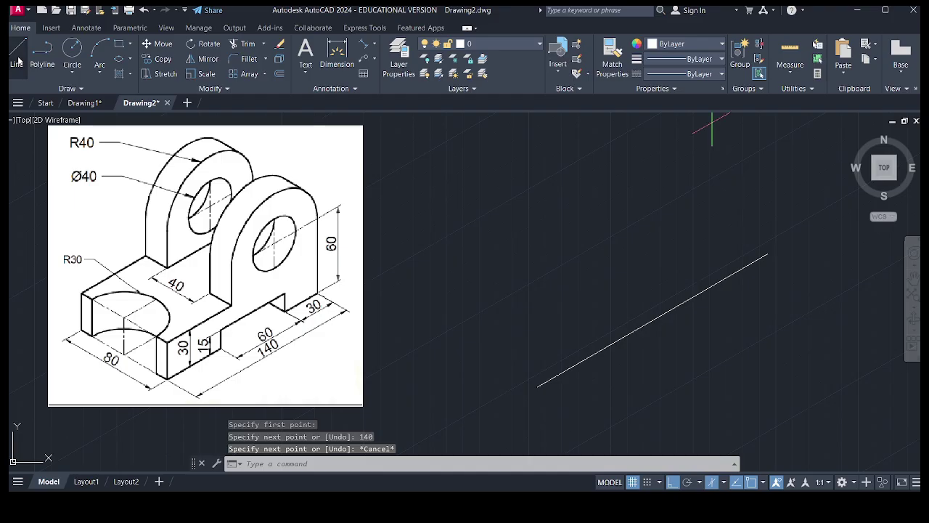
Draw a 30 vertical line upward from the lower end of the 140 line
key("Return")
left_click(537, 386)
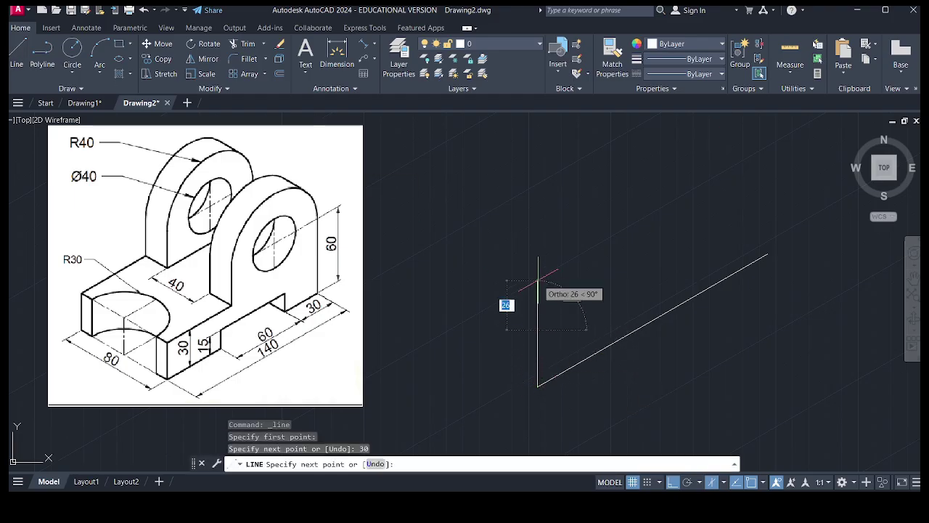
type("30")
key("Return")
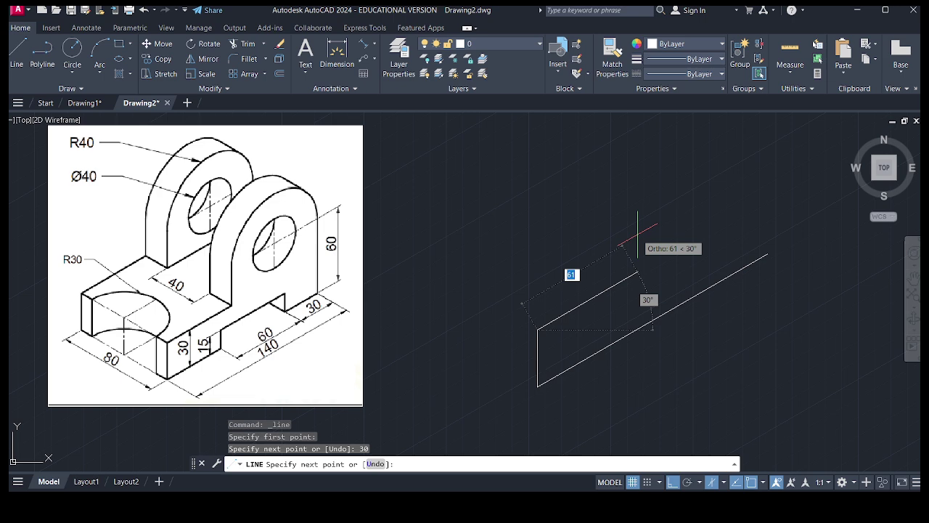
key("Escape")
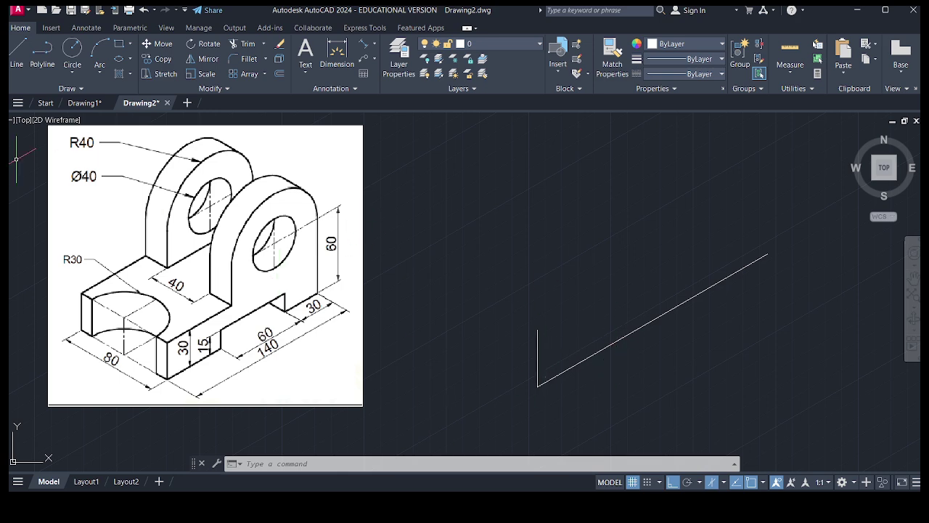
From the top of the 30 edge, draw a 60 line at 30° and continue it with a vertical line upward of free length
left_click(21, 45)
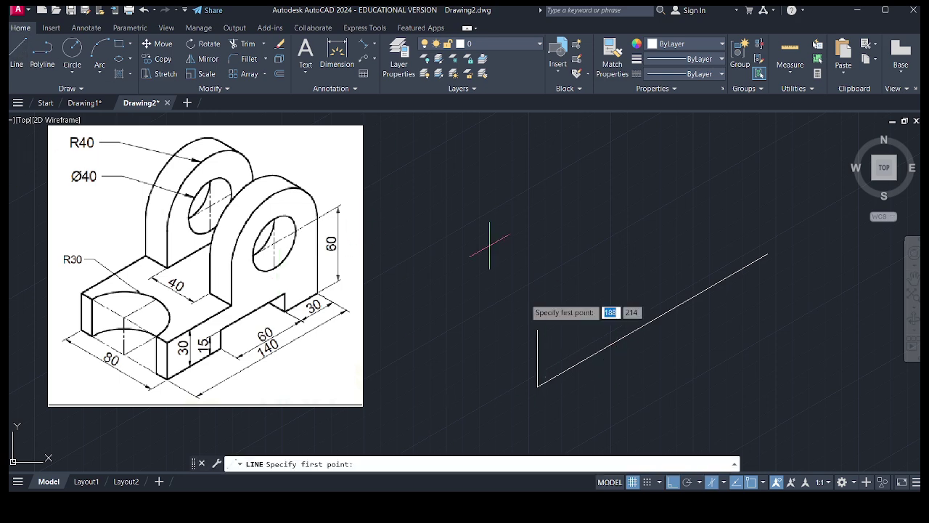
left_click(537, 330)
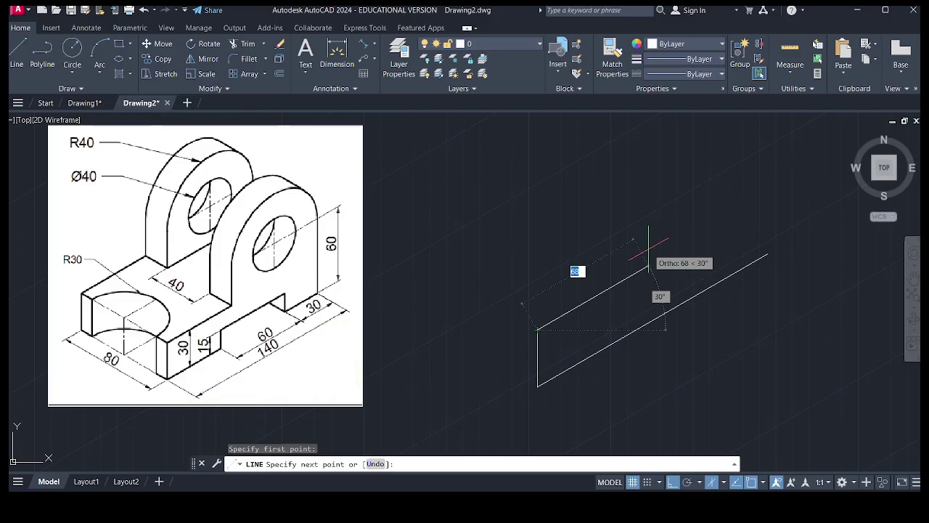
type("60")
key("Return")
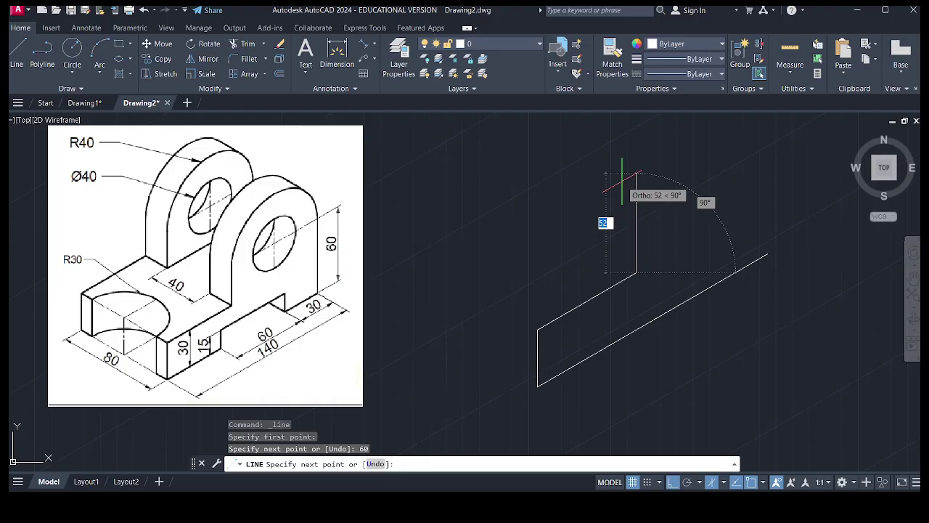
left_click(622, 181)
scroll(622, 223, "down", 2)
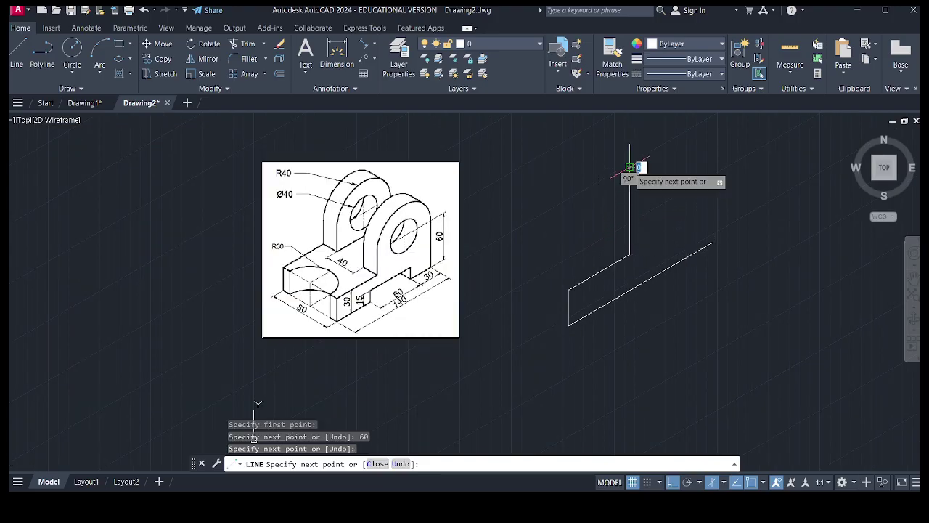
key("Escape")
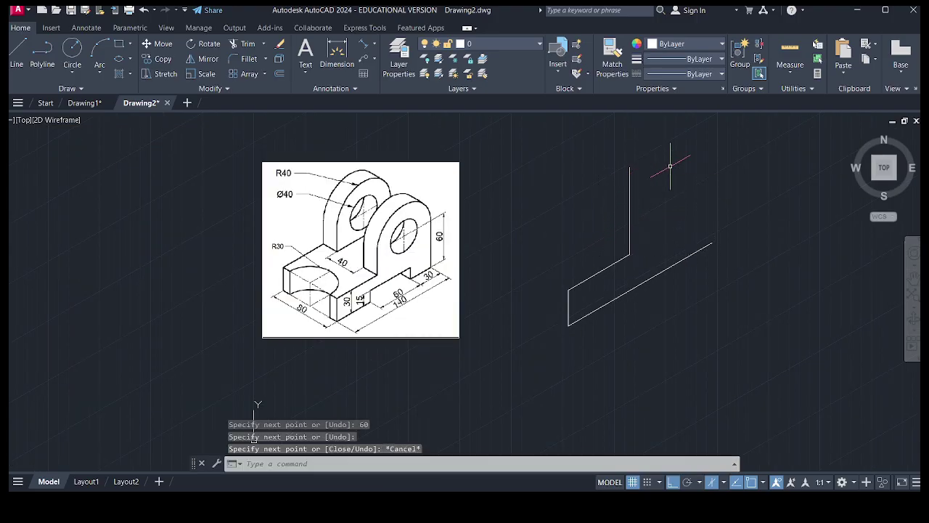
Draw a 60 vertical line upward from the upper end of the 140 line
left_click(16, 64)
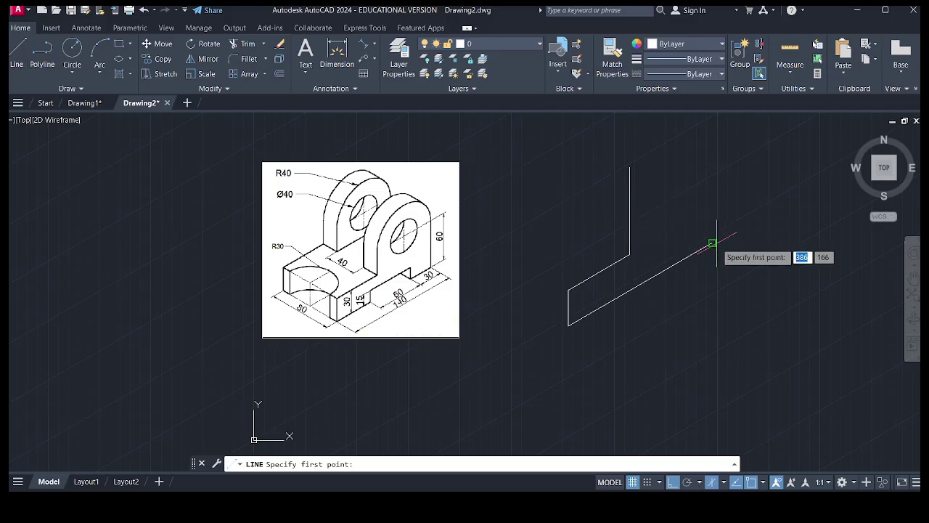
left_click(714, 243)
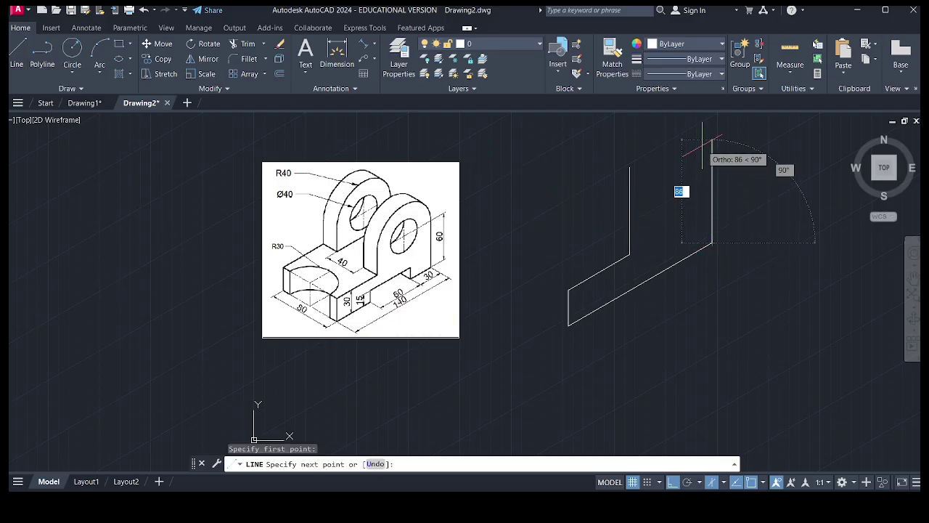
scroll(702, 145, "up", 3)
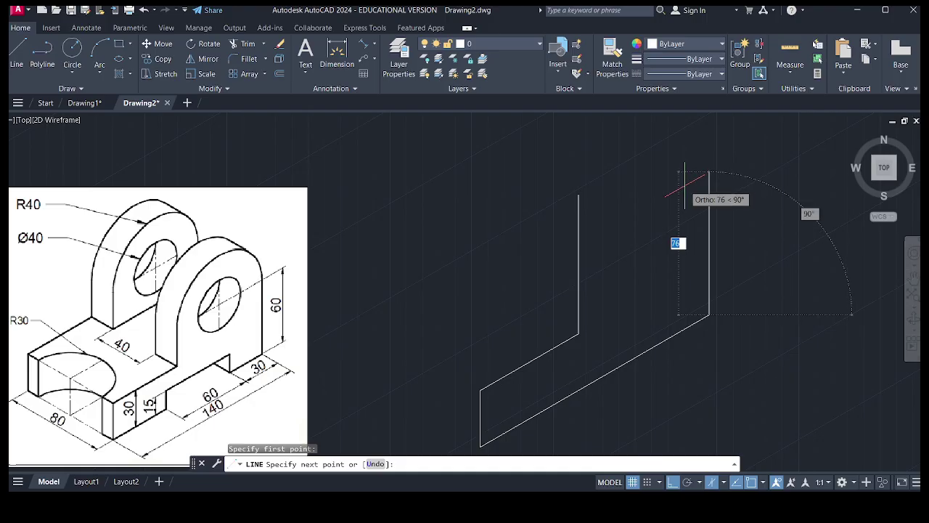
type("60")
key("Return")
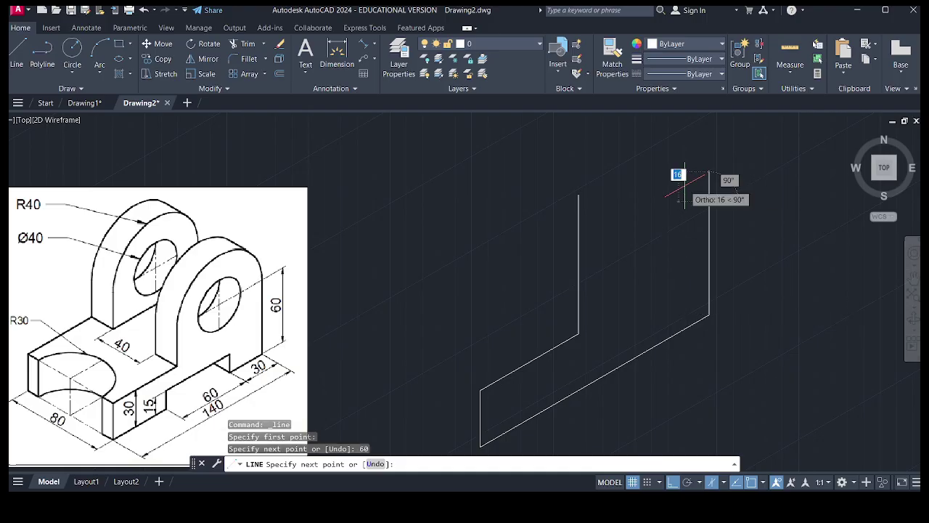
Continue with a sloped line back past the opposite vertical, parallel to the base, and trim its overhang at that vertical
left_click(545, 289)
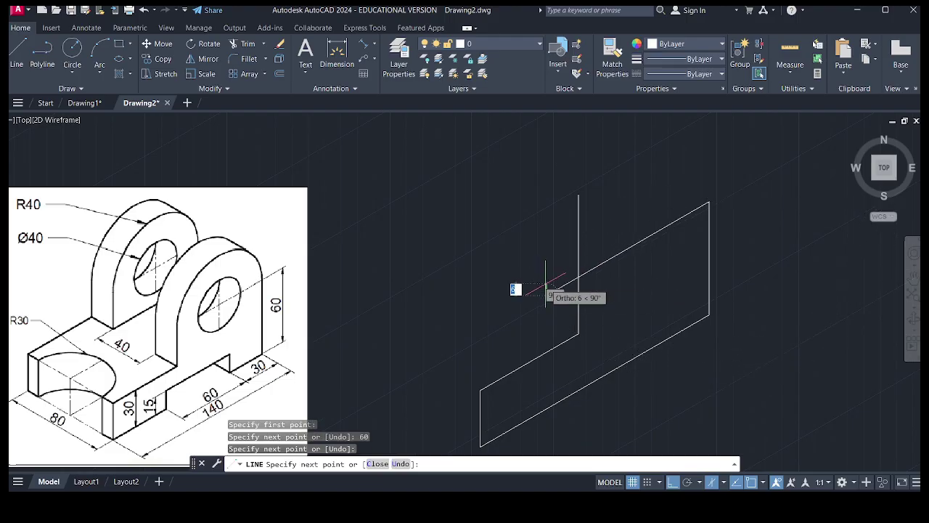
key("Escape")
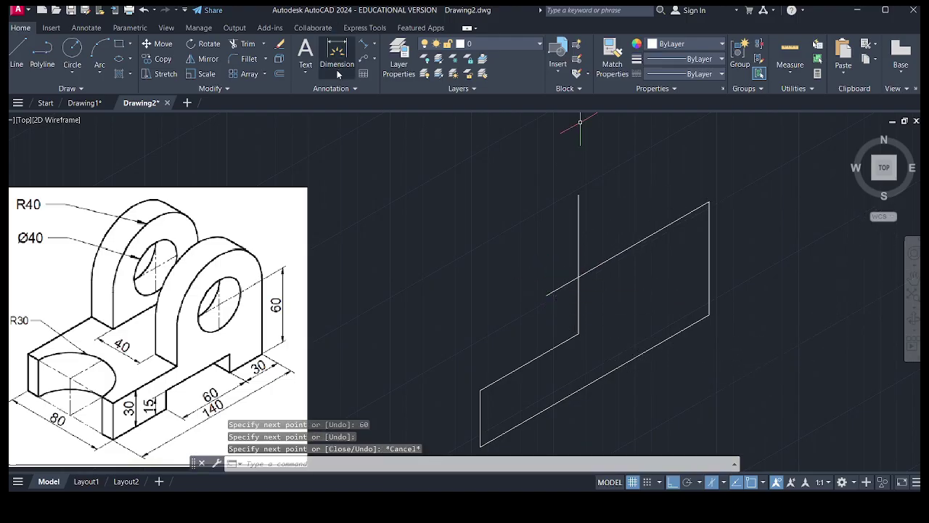
left_click(246, 43)
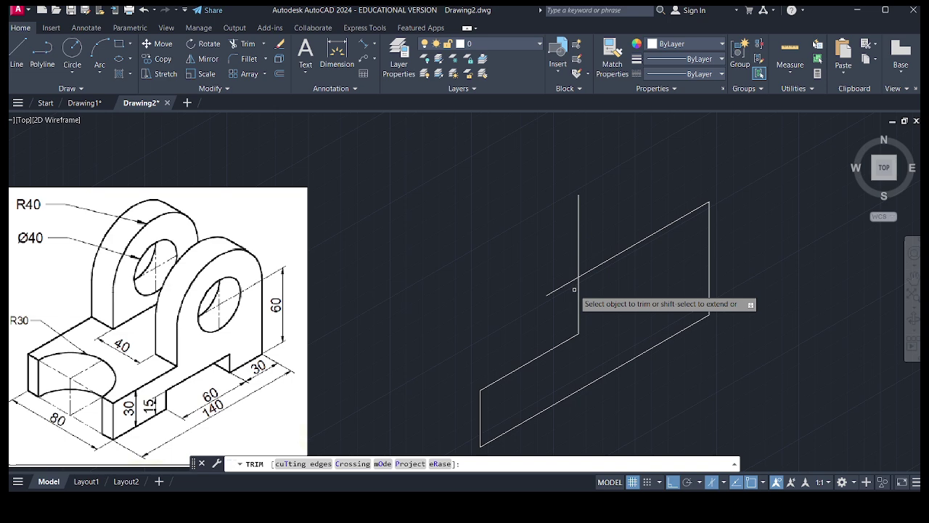
key("Escape")
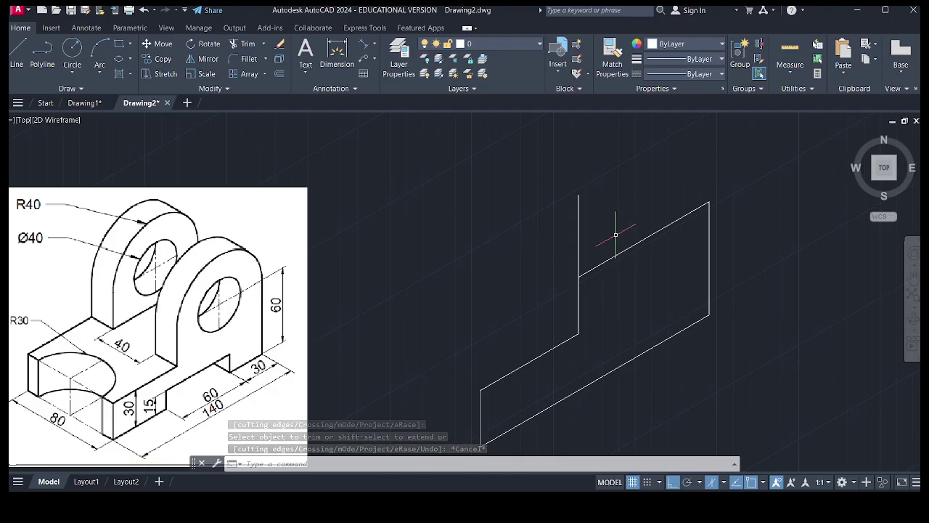
Draw an isocircle of diameter 80 centred on the midpoint of the upper sloped line
left_click(130, 60)
left_click(142, 102)
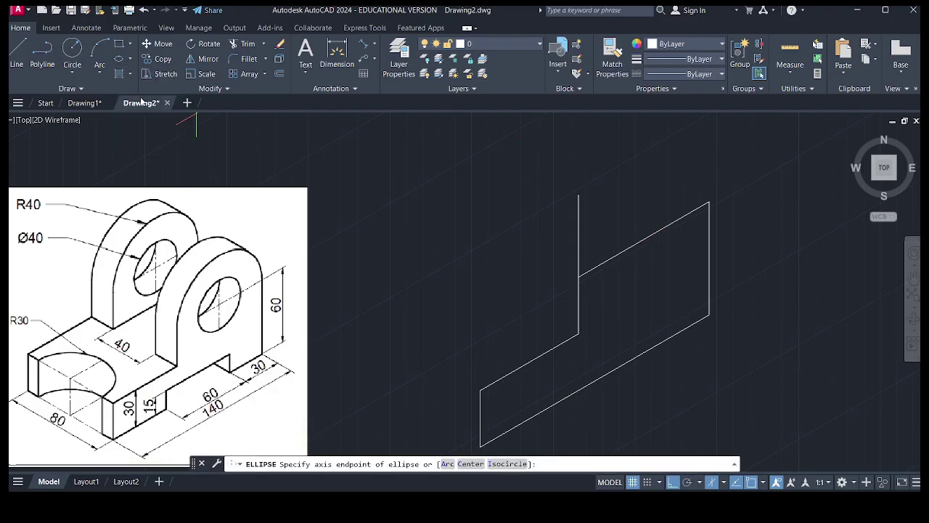
left_click(507, 465)
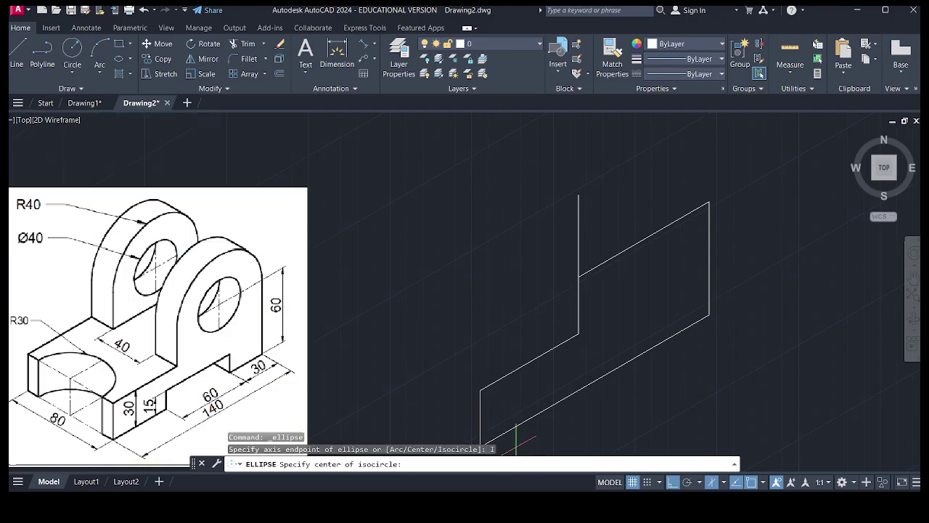
left_click(643, 239)
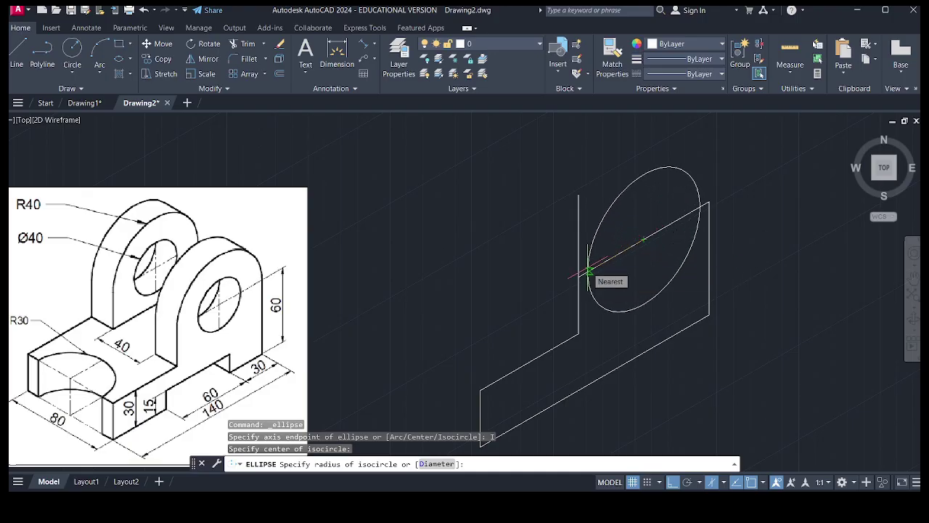
type("d")
key("Return")
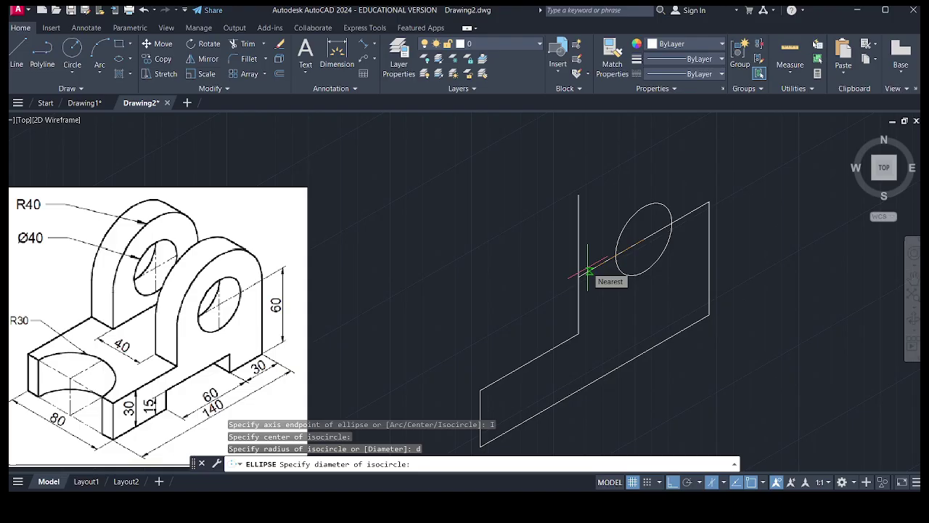
type("8")
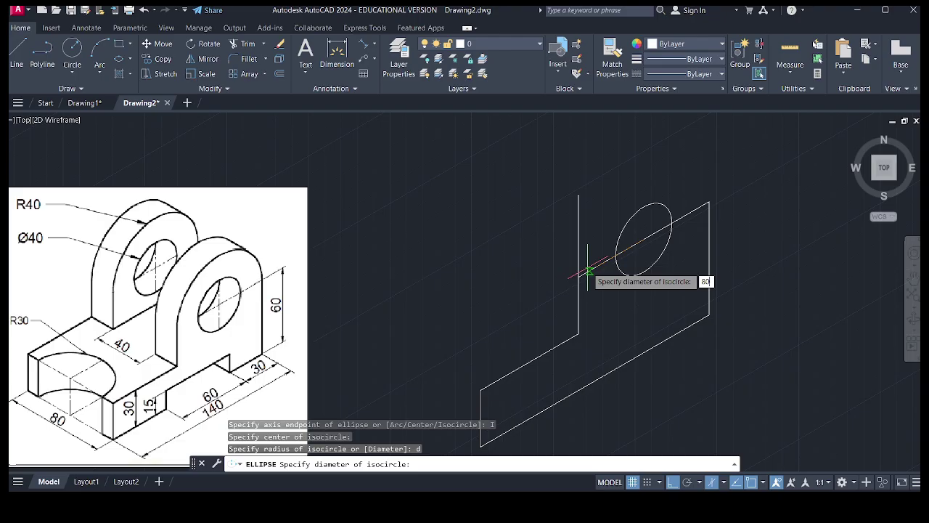
type("0")
key("Return")
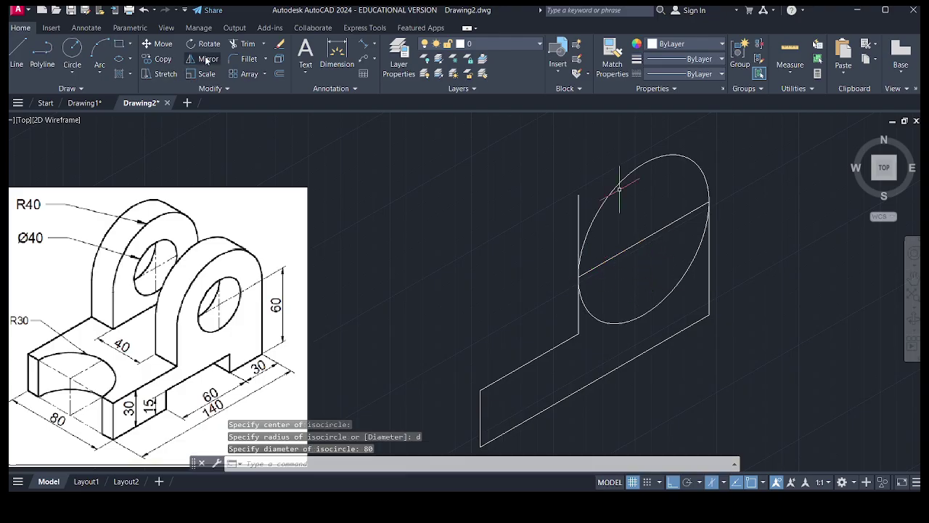
Trim the isocircle's lower half, the vertical's excess above the arc and the sloped centre line to leave the rounded outline
left_click(234, 46)
left_click(633, 319)
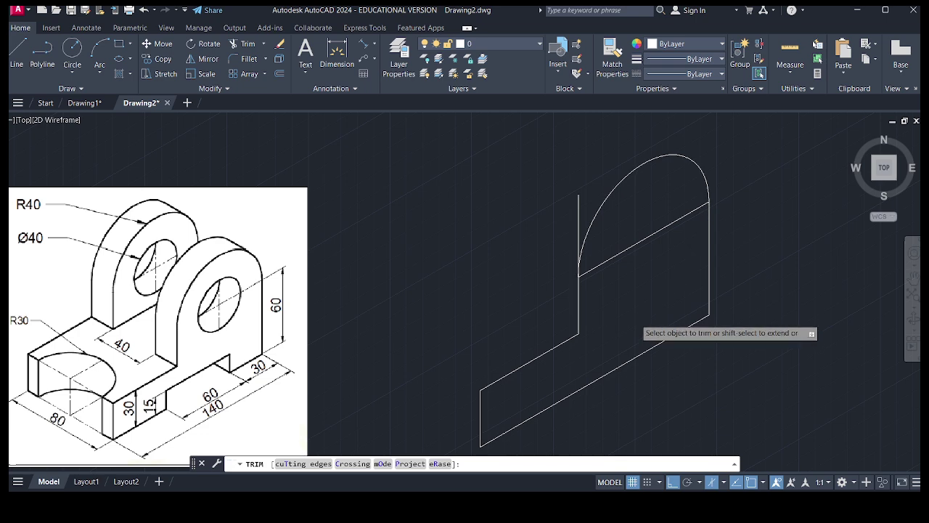
left_click(578, 218)
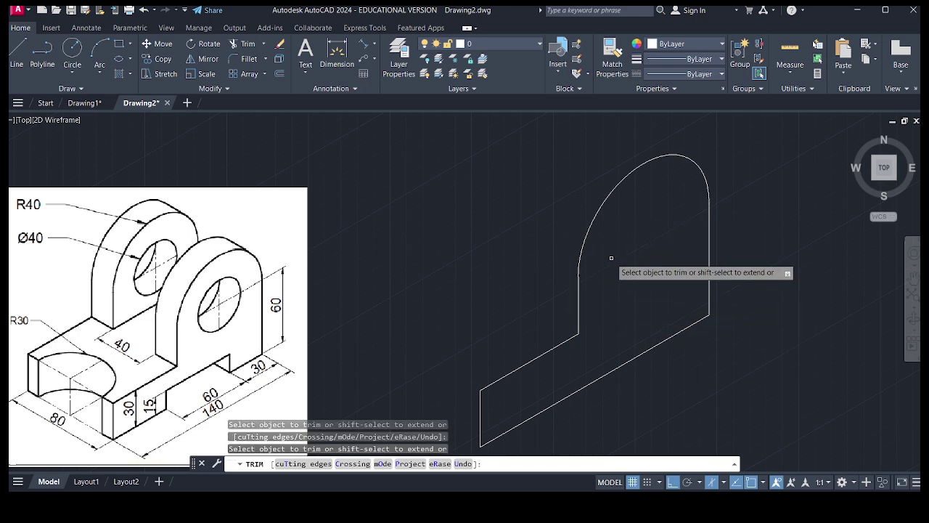
key("Escape")
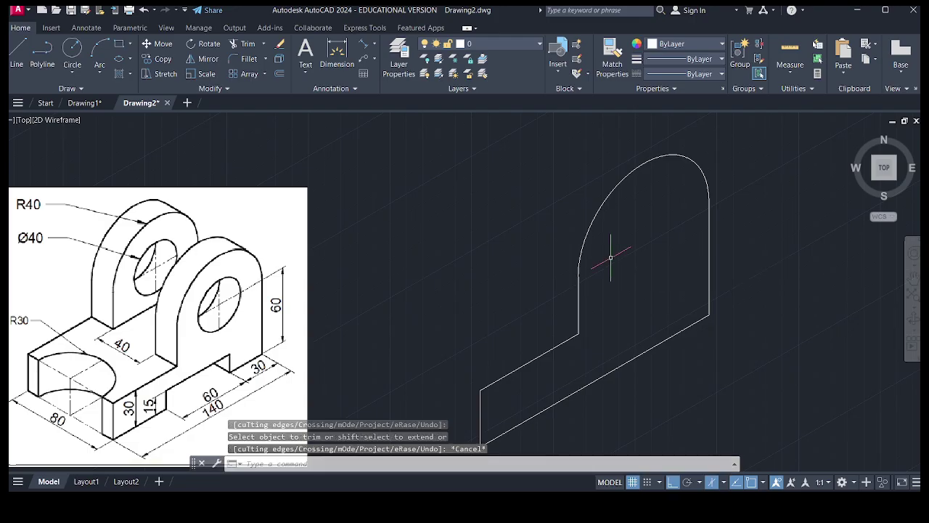
Draw an isocircle of diameter 40 concentric with the upright's rounded top for its hole
left_click(131, 59)
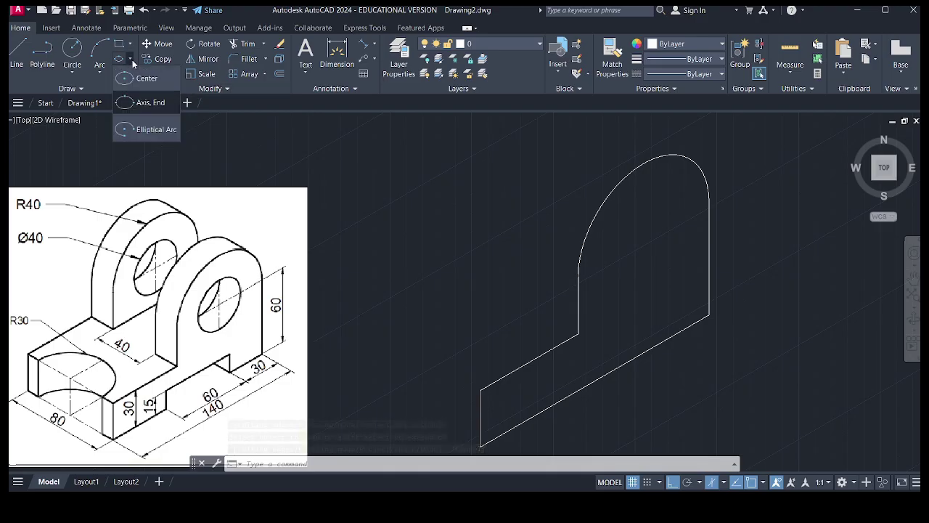
left_click(144, 103)
left_click(514, 463)
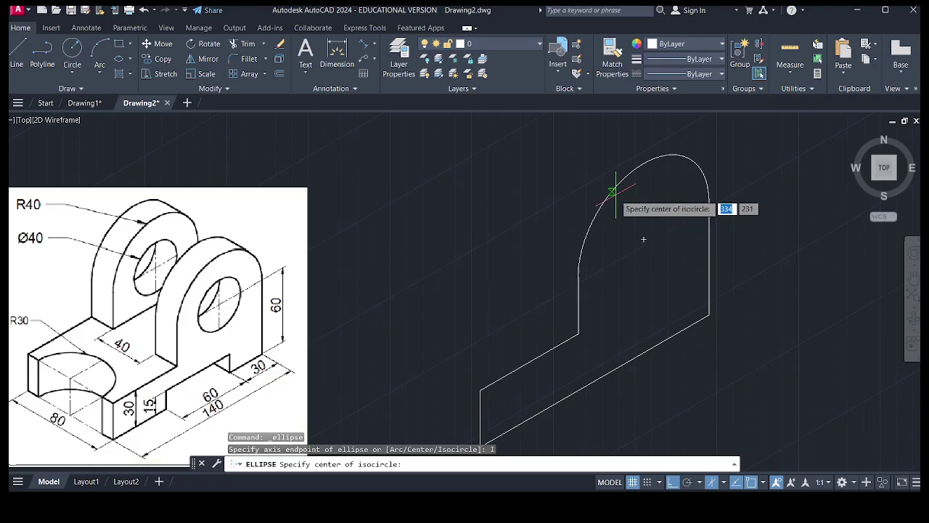
left_click(643, 240)
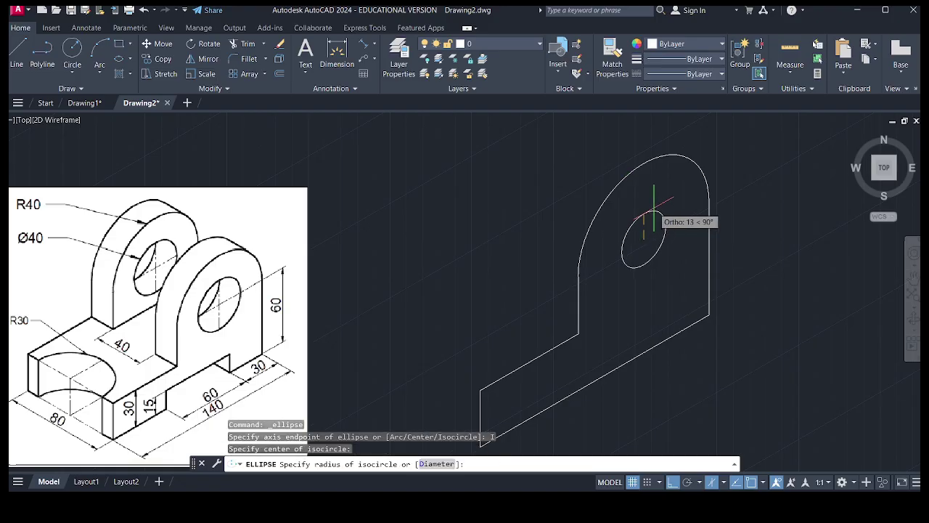
type("d")
key("Return")
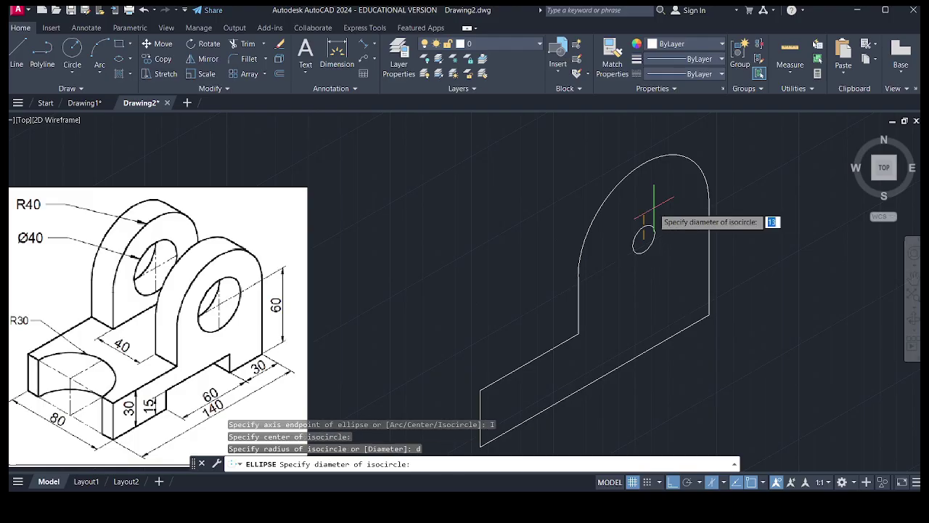
type("40")
key("Return")
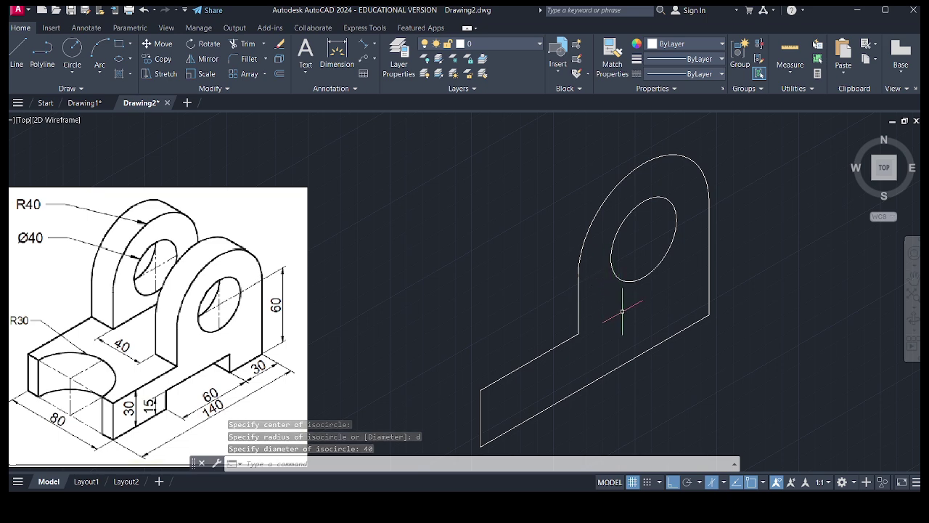
Switch to the left isoplane and draw a 20 thickness line backward from the foot of the upright's left vertical edge
left_click(724, 482)
left_click(733, 432)
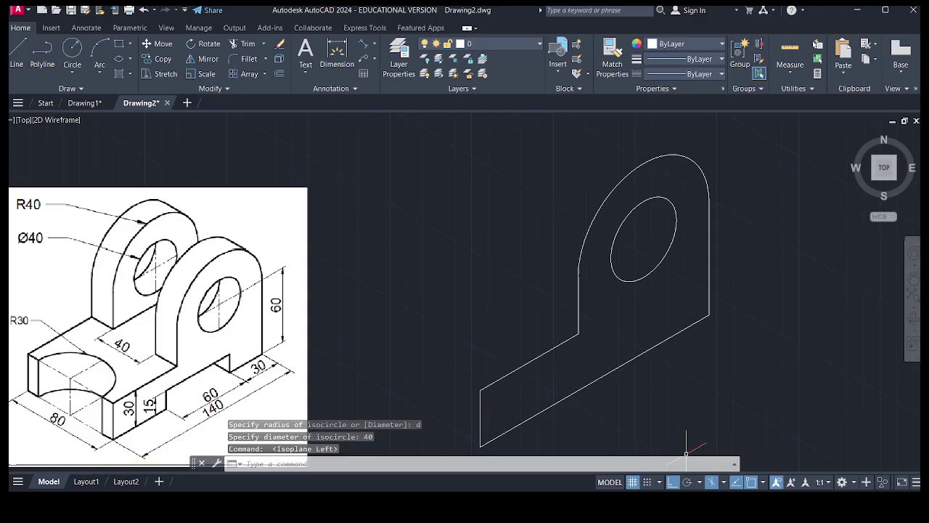
left_click(19, 53)
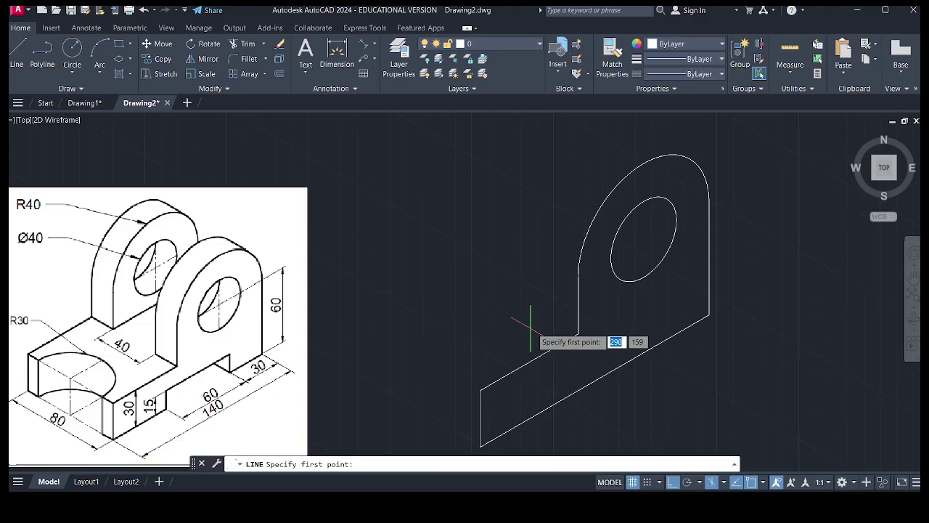
left_click(579, 333)
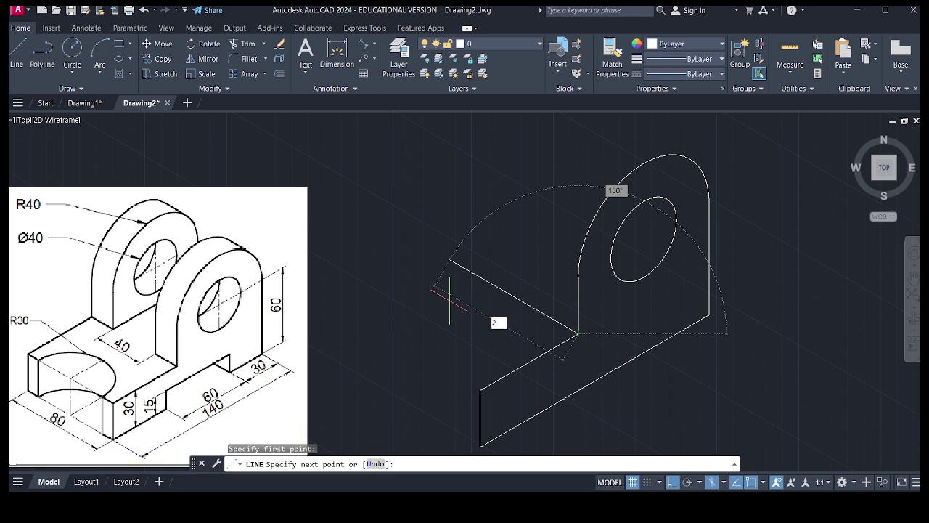
key("Return")
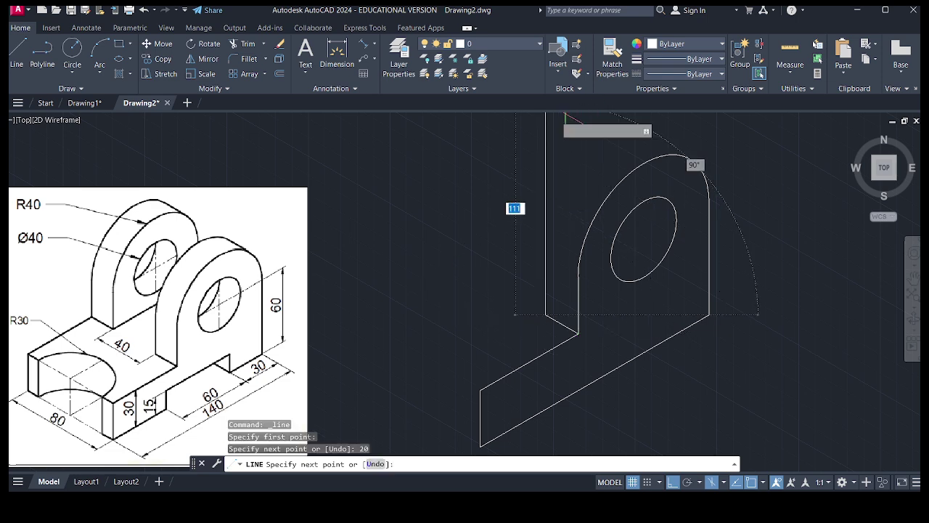
key("Escape")
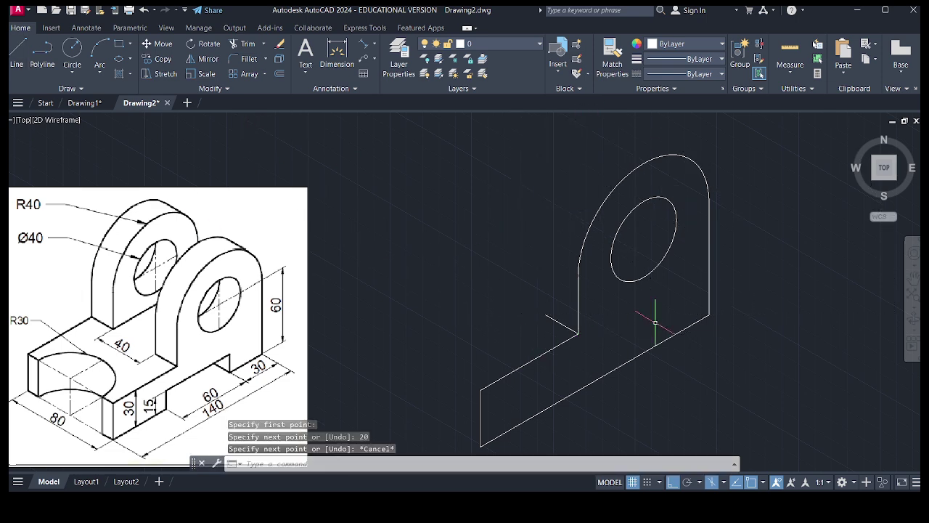
left_click(612, 302)
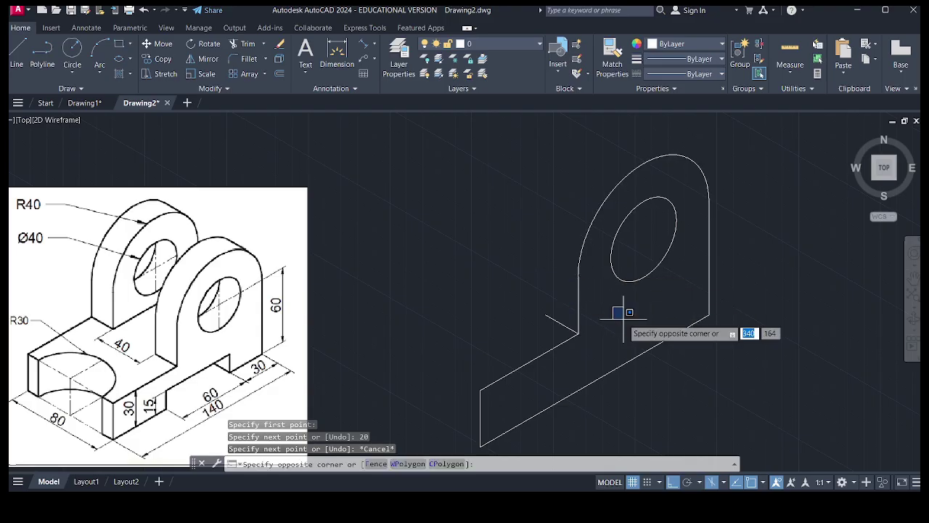
key("Escape")
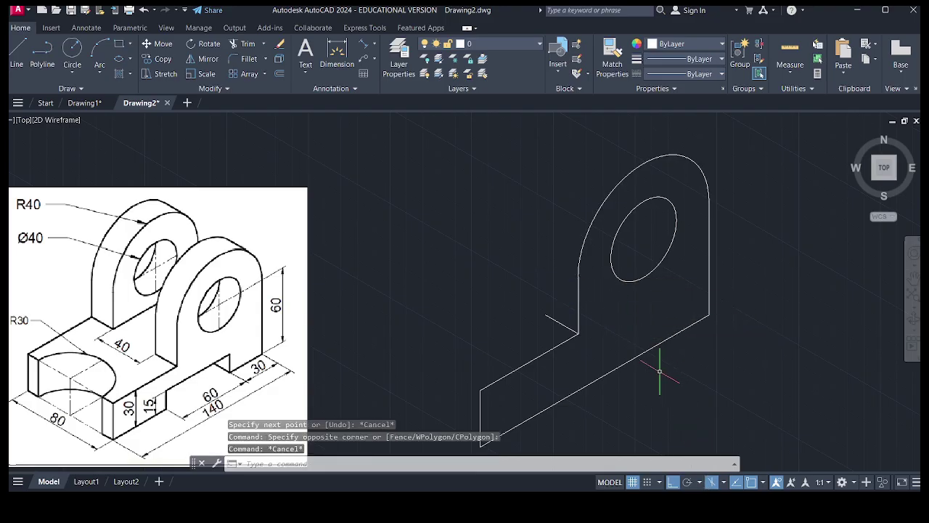
Copy the upright's arc and both vertical edges from the foot of the thickness line to its far end
left_click(595, 303)
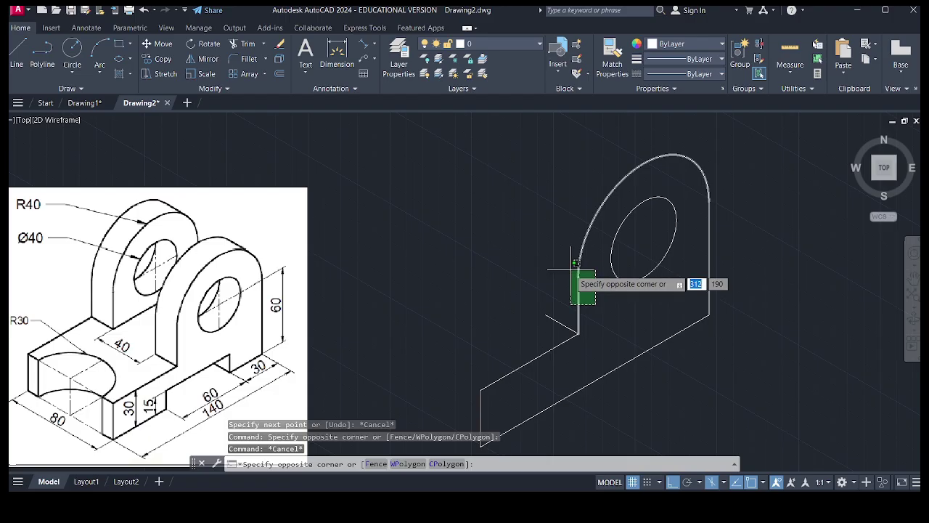
left_click(573, 263)
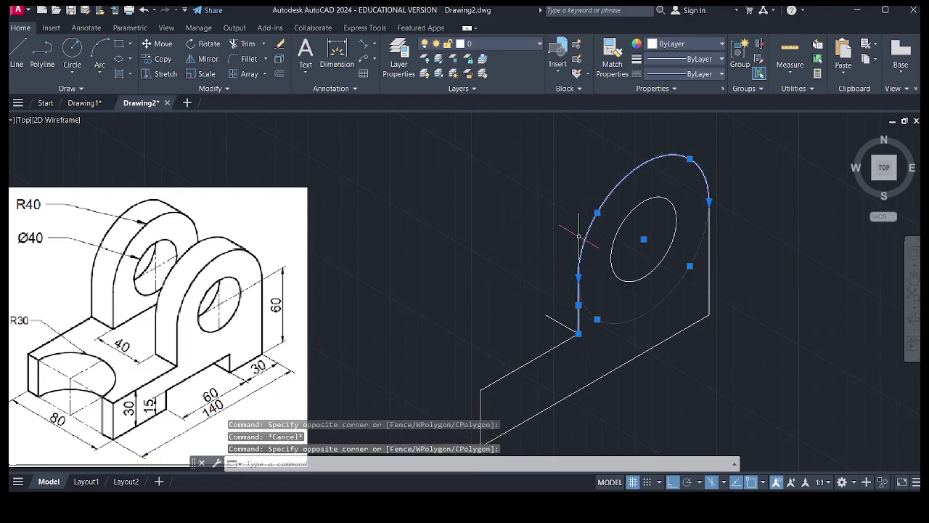
left_click(711, 237)
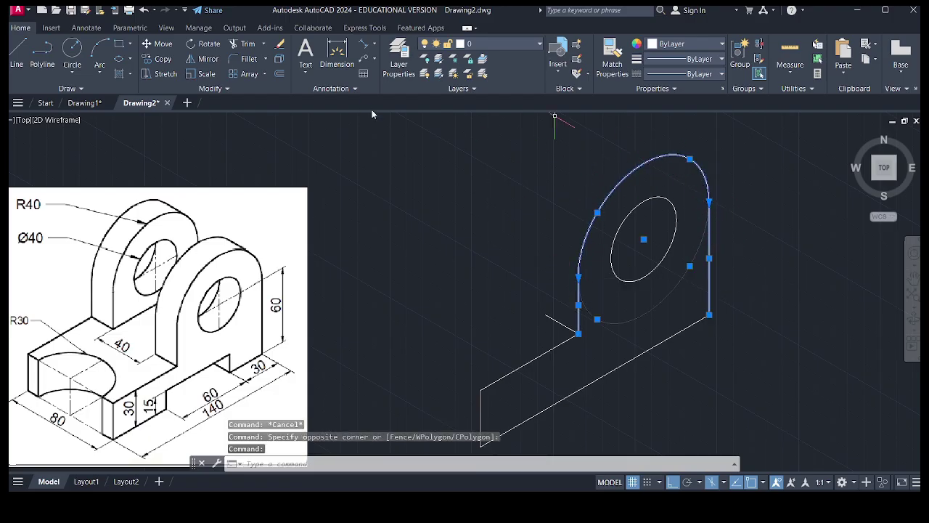
type("co")
key("Return")
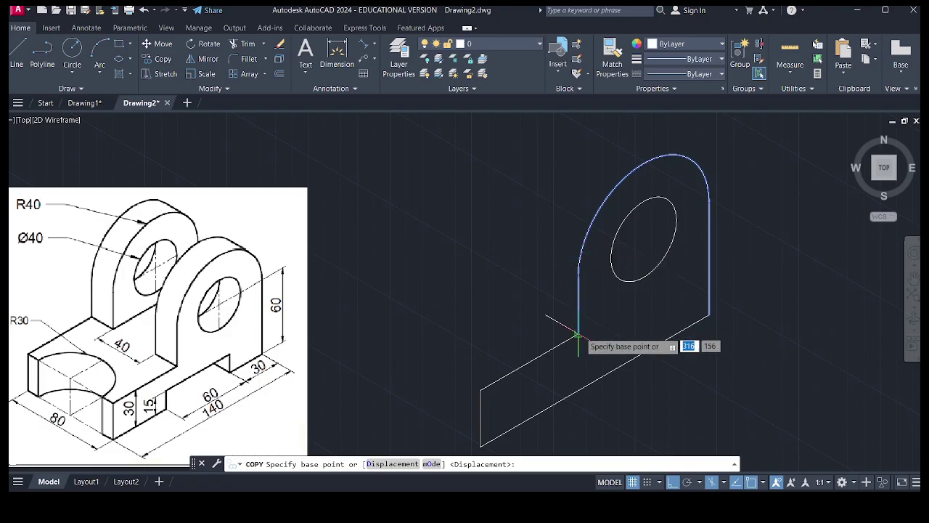
left_click(579, 334)
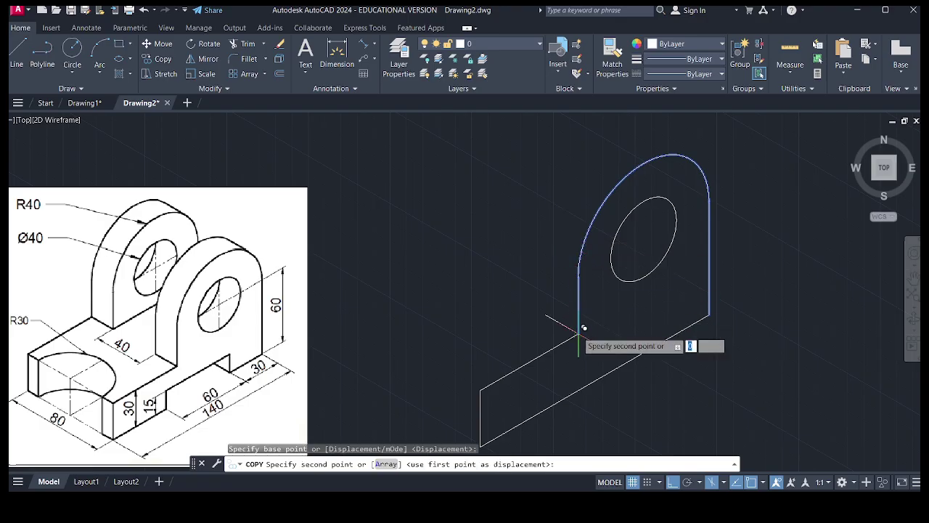
left_click(545, 313)
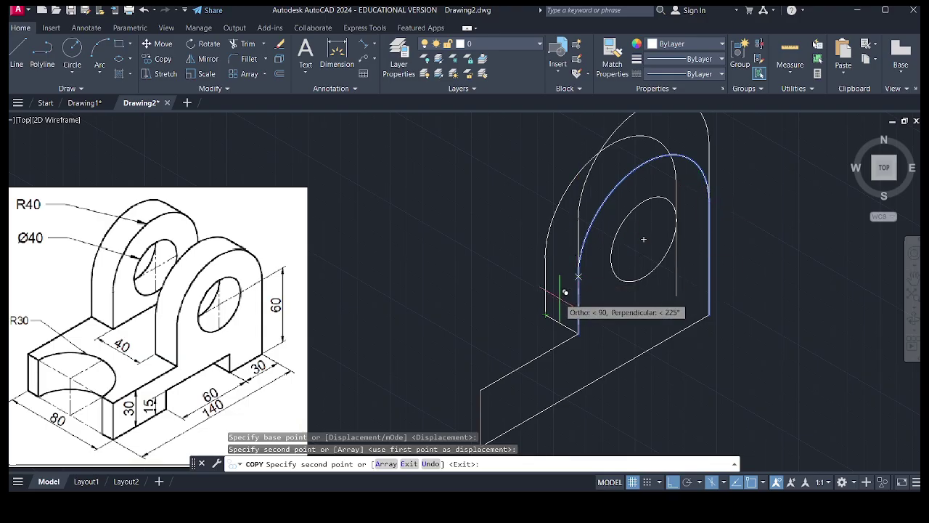
key("Escape")
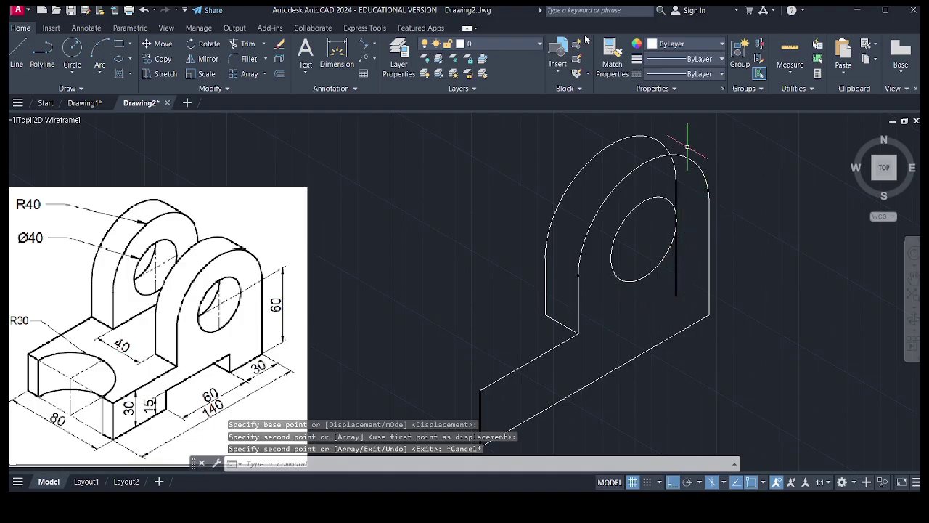
Trim the copied arc and vertical edge where they lie hidden behind the upright's front face
type("tr")
key("Return")
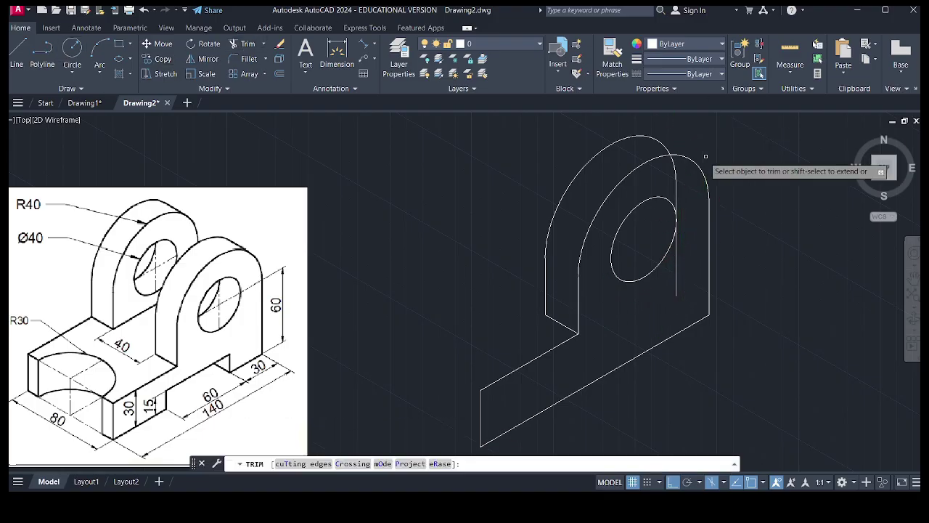
left_click(675, 167)
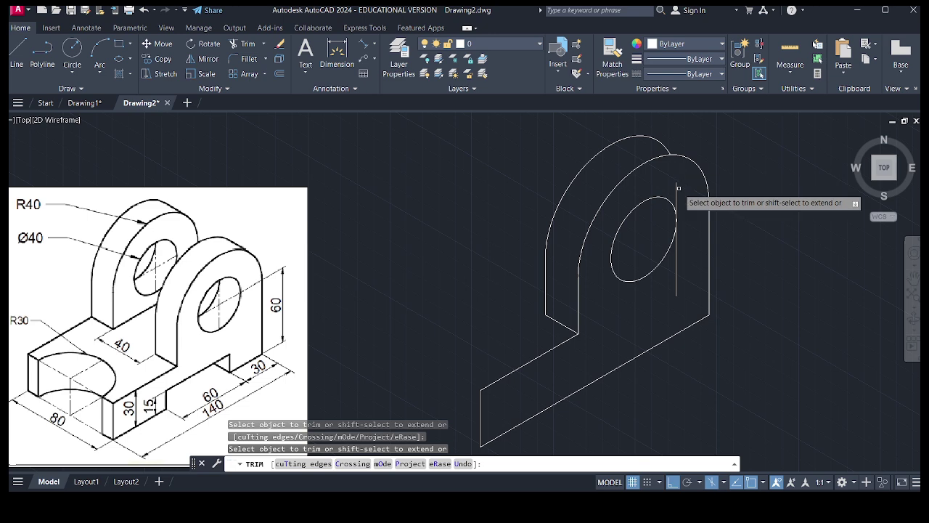
left_click(676, 247)
scroll(671, 232, "up", 5)
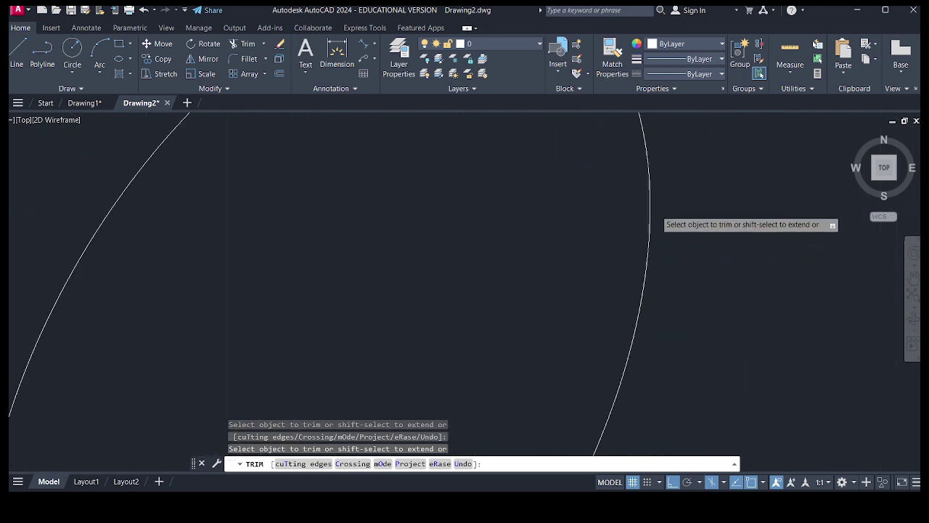
scroll(651, 225, "up", 2)
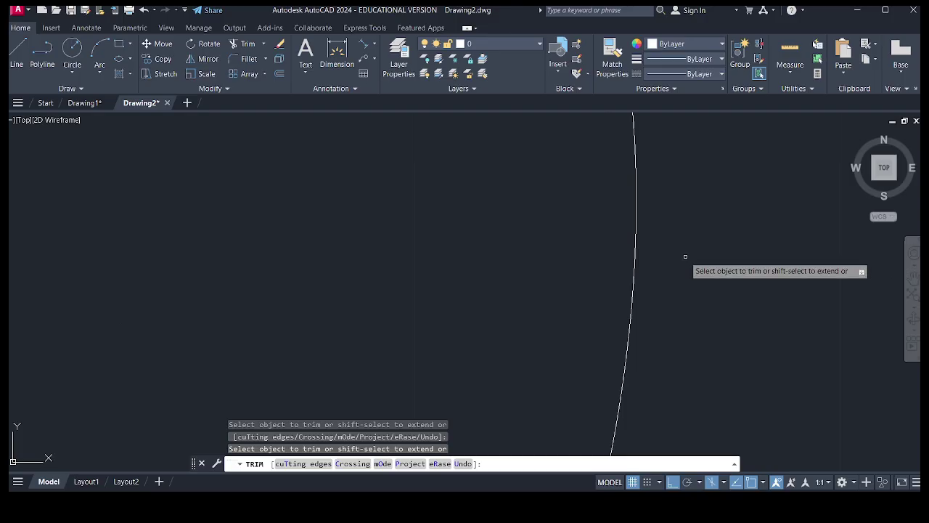
scroll(685, 256, "down", 7)
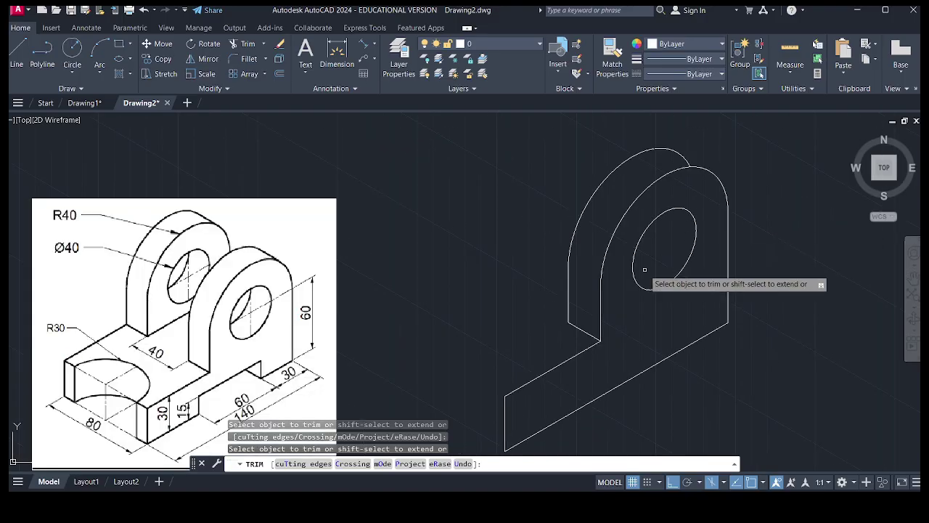
key("Escape")
Draw the base's end face from its upper front corner: 80 backward, 30 down, and back to the lower front corner
scroll(521, 308, "down", 1)
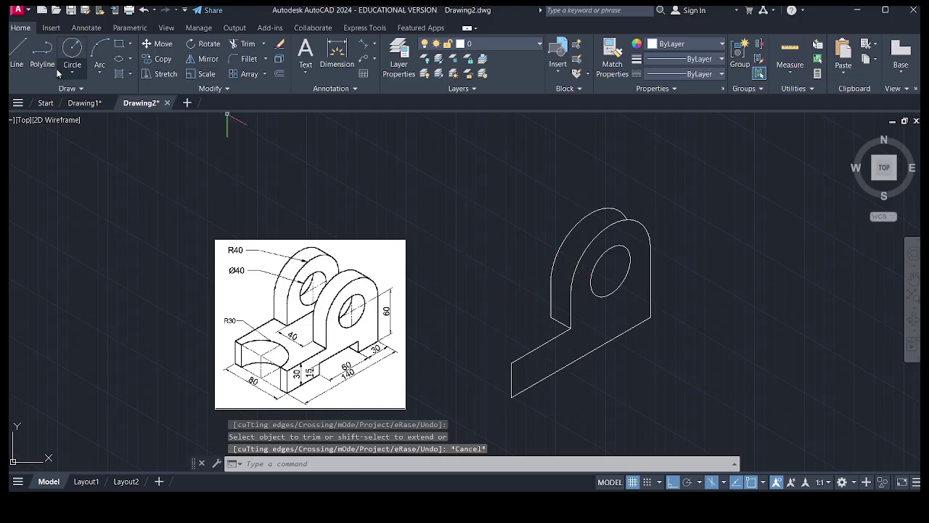
left_click(16, 57)
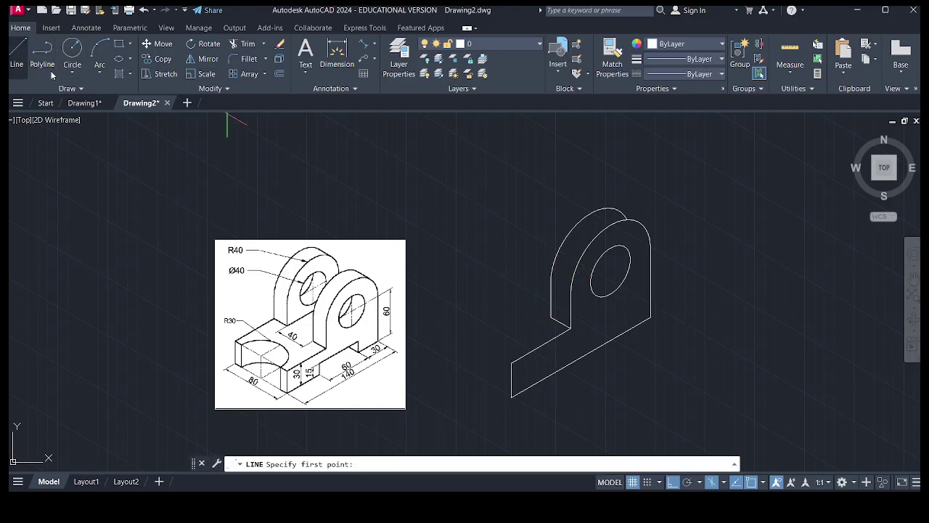
left_click(511, 363)
type("8")
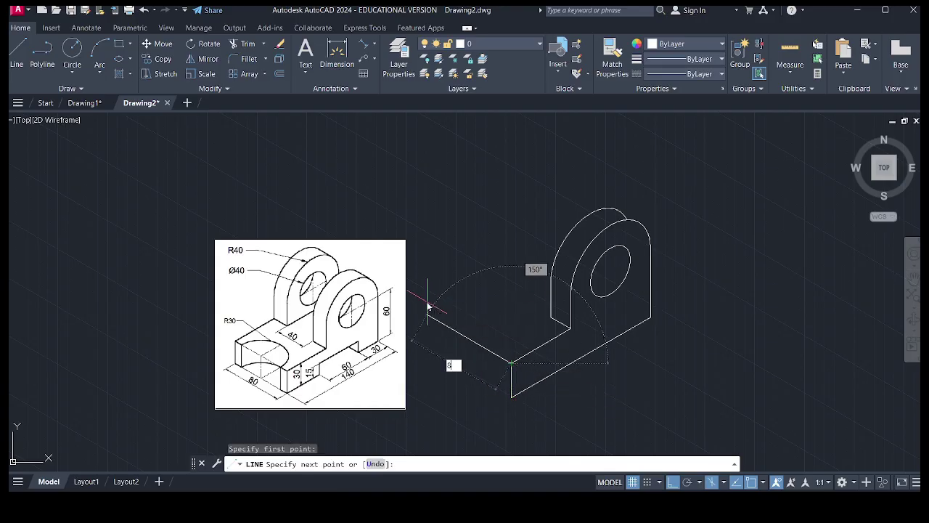
type("0")
key("Return")
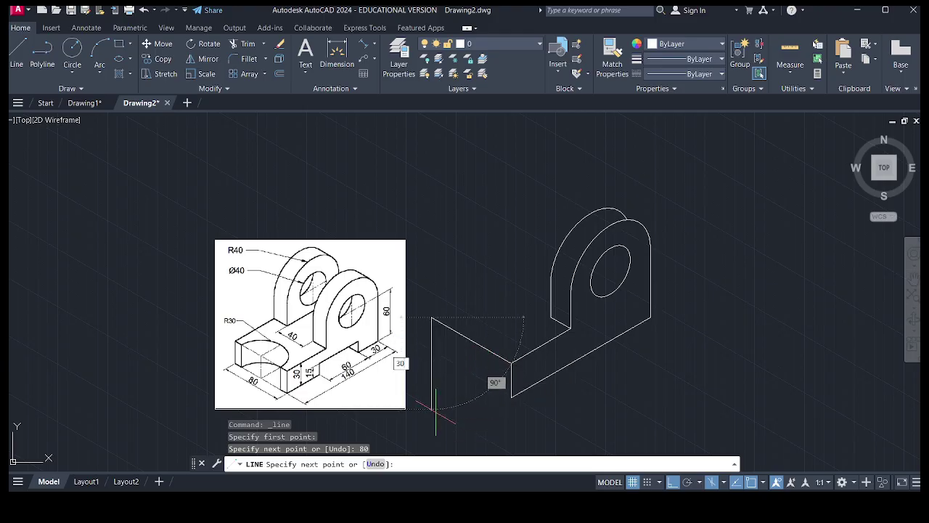
key("Return")
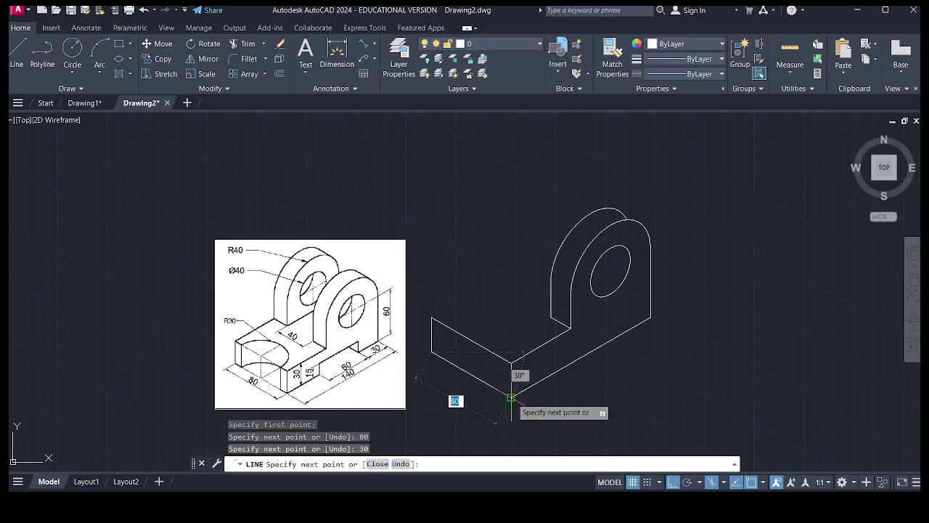
left_click(511, 397)
key("Escape")
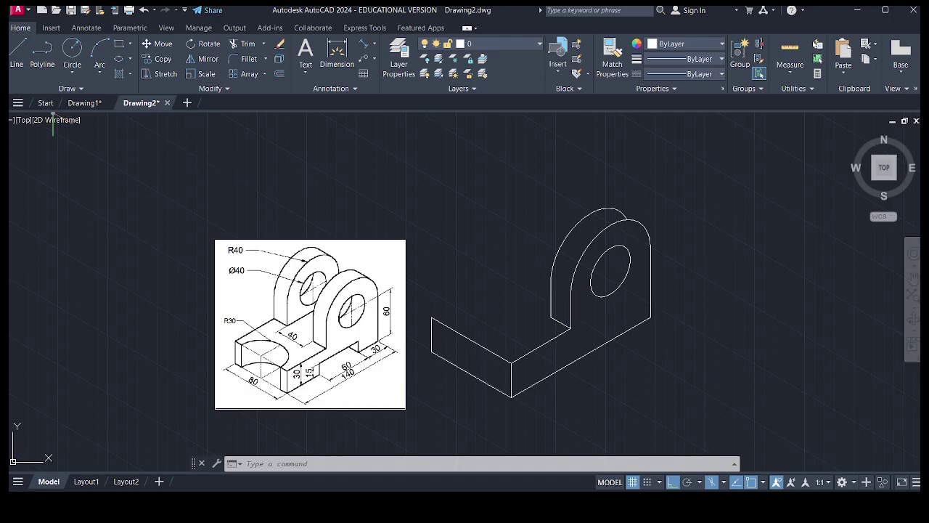
Draw an 80 line backward from the foot of the front upright's left edge across the base's width
left_click(20, 60)
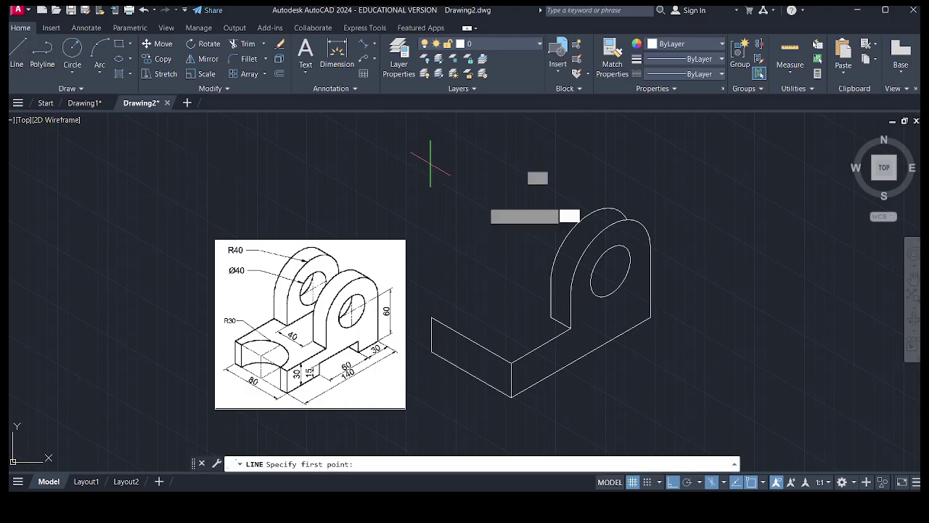
left_click(570, 329)
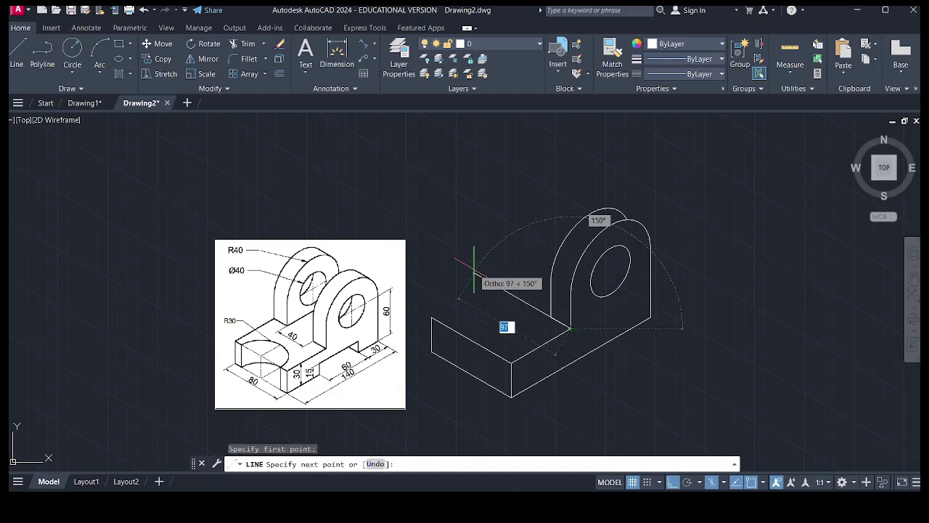
type("80")
key("Return")
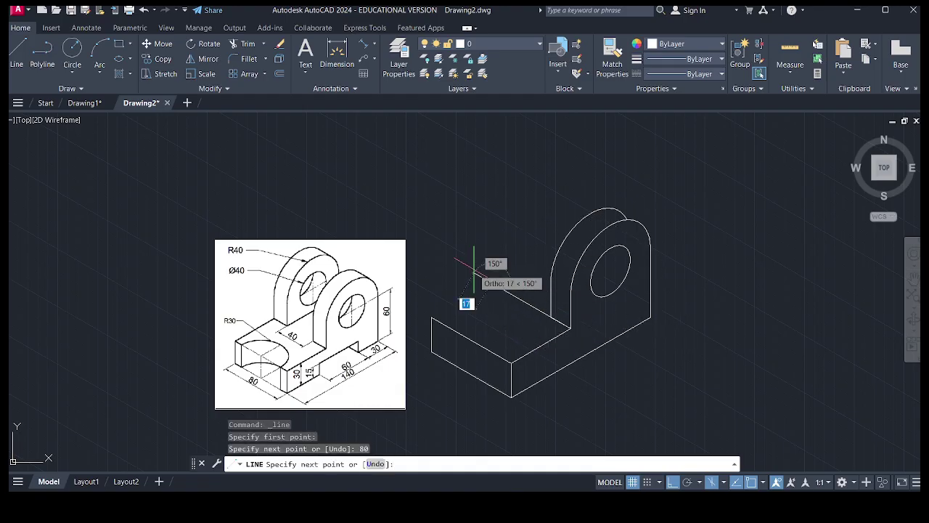
key("Escape")
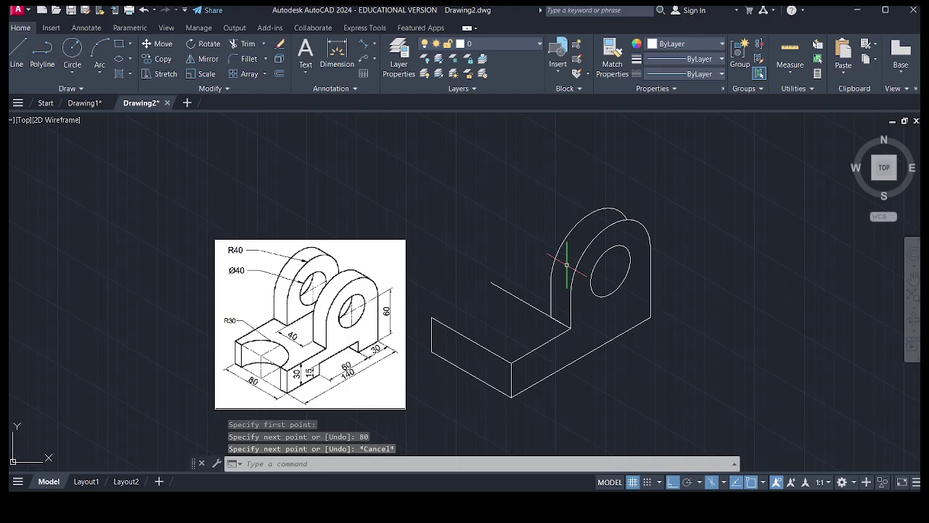
Try to copy the upright's arcs and edges, without the hole, from its rear foot to the far end of the 80 line, and undo the copy
left_click(582, 303)
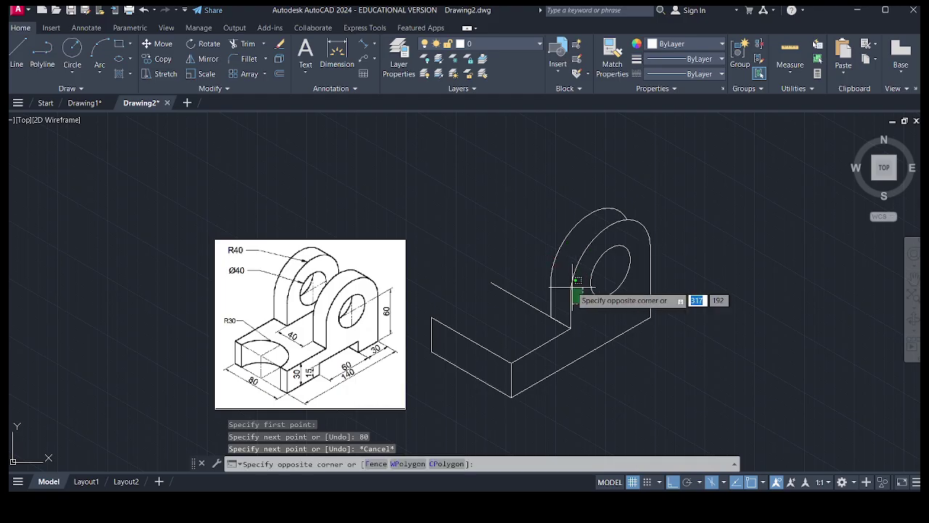
left_click(543, 251)
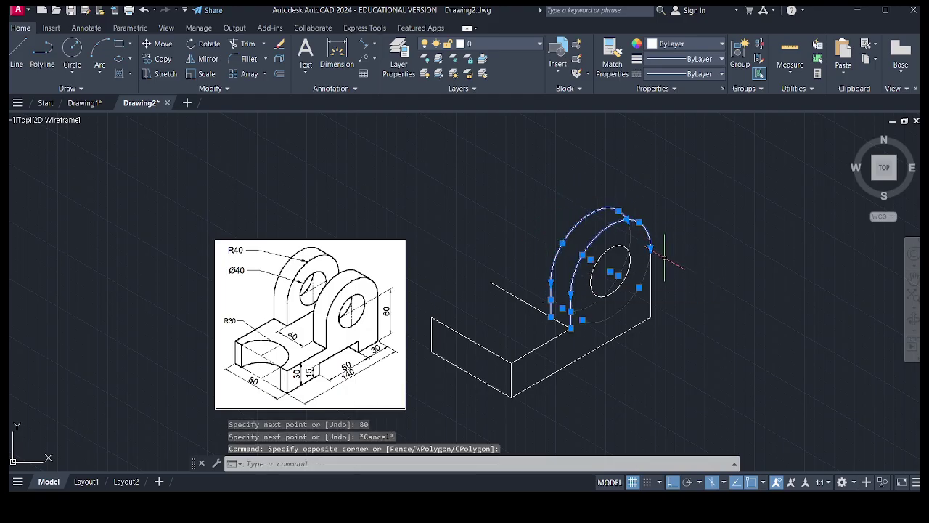
left_click(663, 270)
left_click(651, 231)
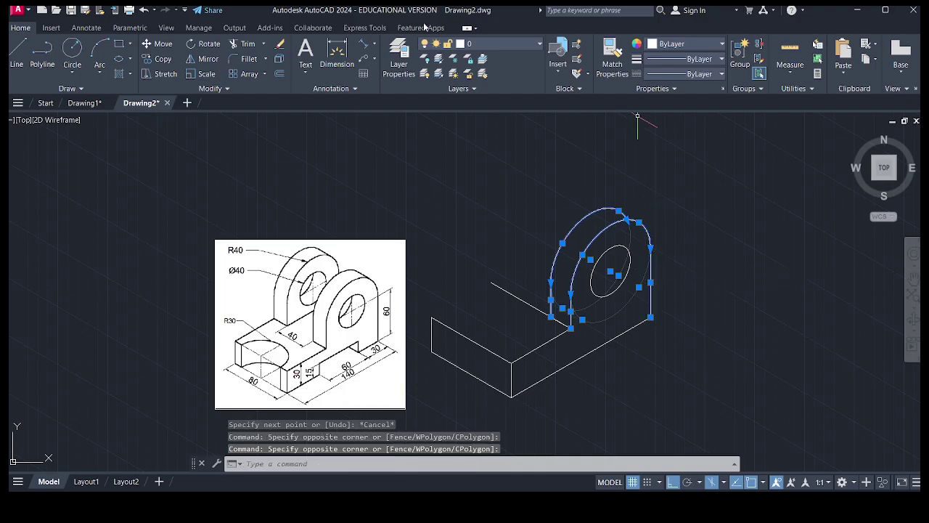
left_click(161, 61)
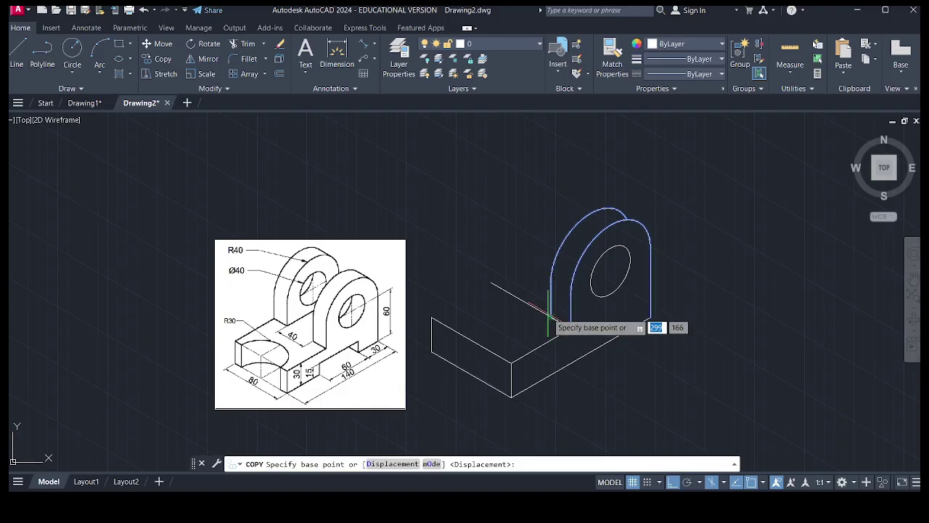
scroll(550, 320, "up", 5)
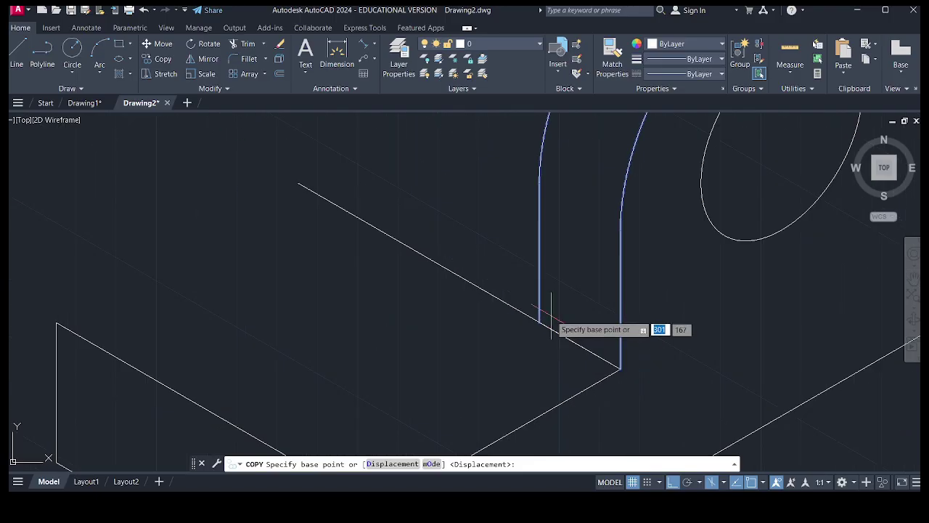
left_click(540, 321)
scroll(541, 314, "down", 3)
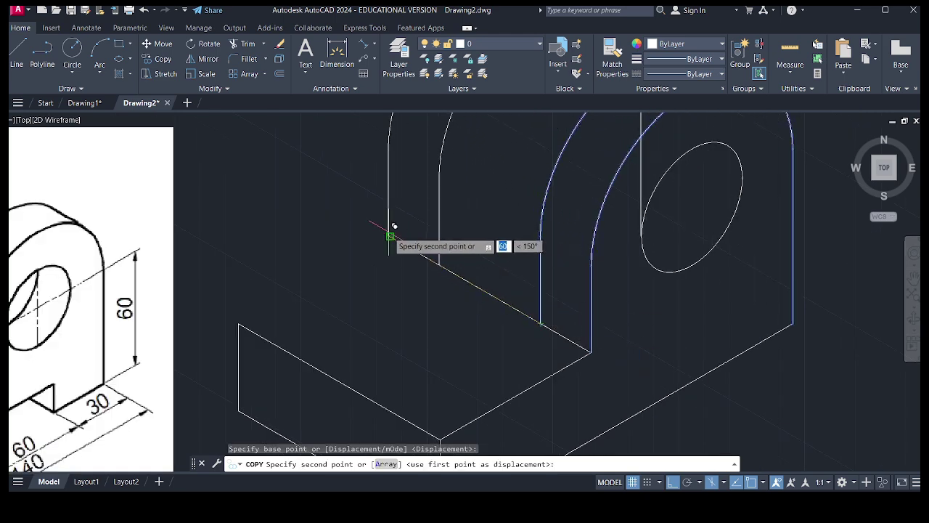
left_click(391, 233)
key("Escape")
scroll(399, 298, "down", 5)
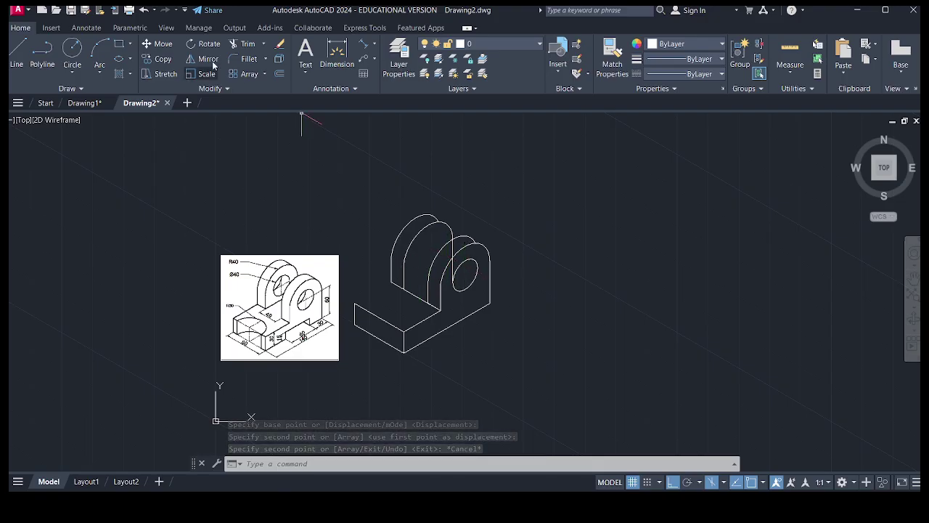
left_click(143, 10)
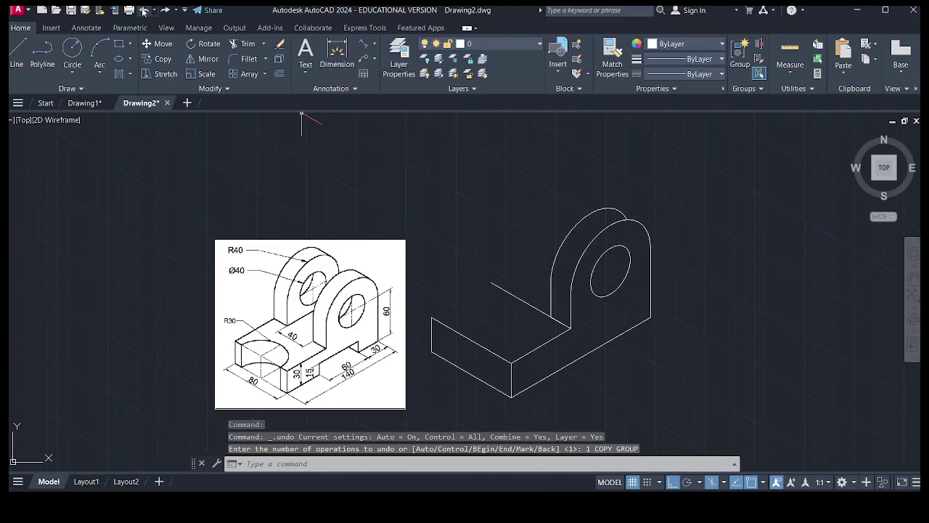
Copy the complete upright, including its hole, from the foot of its rear left edge to the far end of the 80 line
left_click(630, 311)
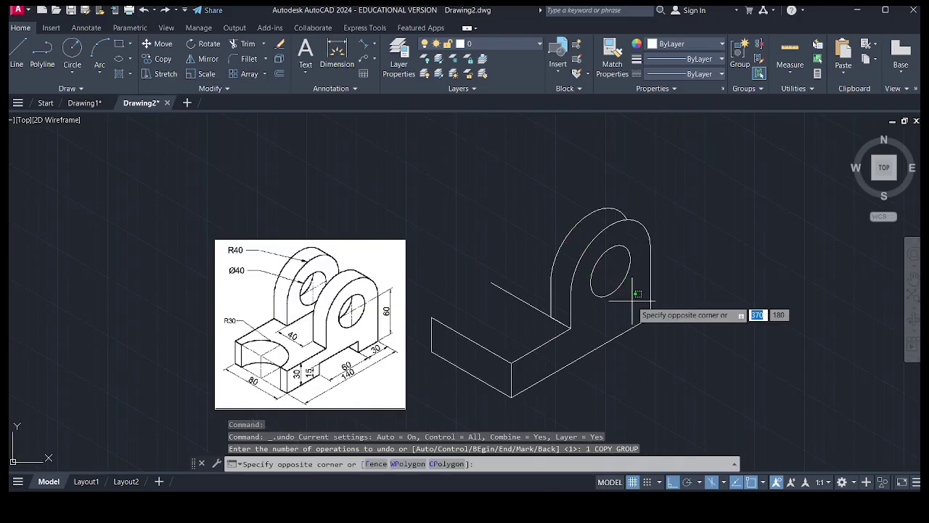
left_click(547, 214)
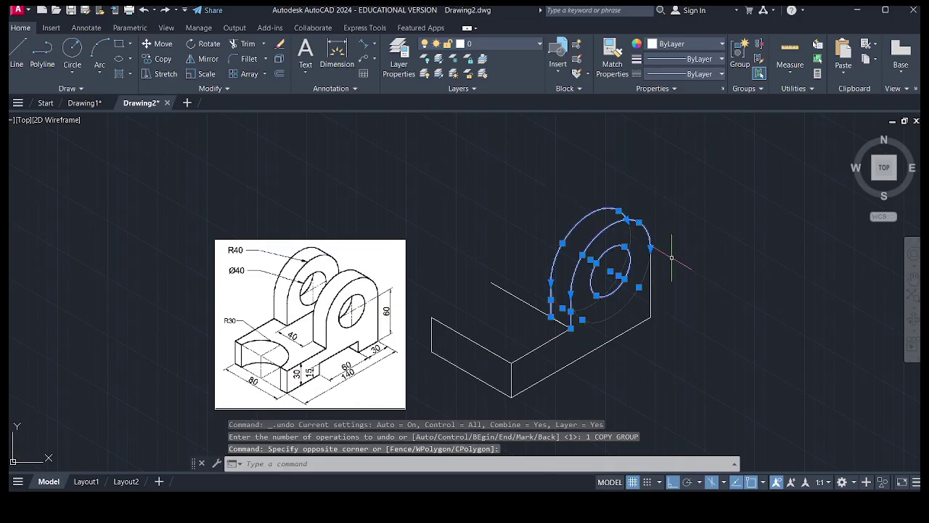
left_click(651, 282)
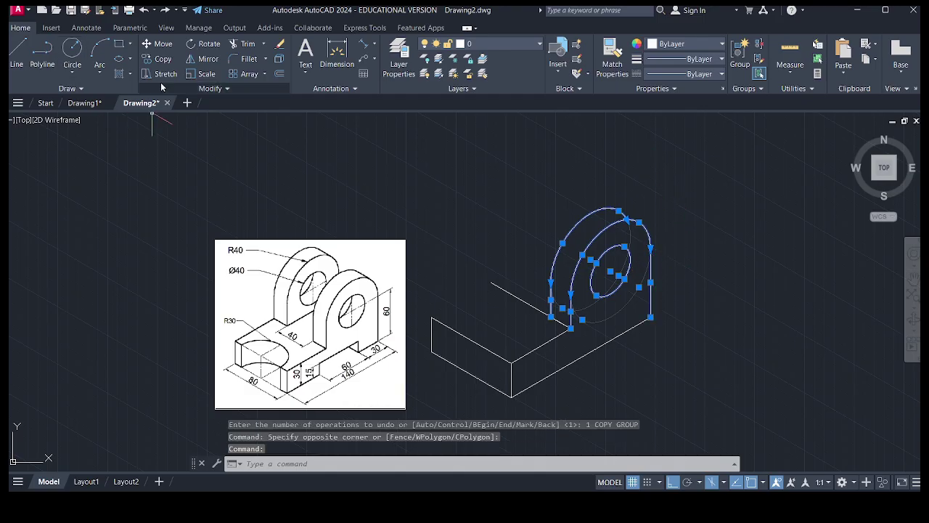
left_click(160, 59)
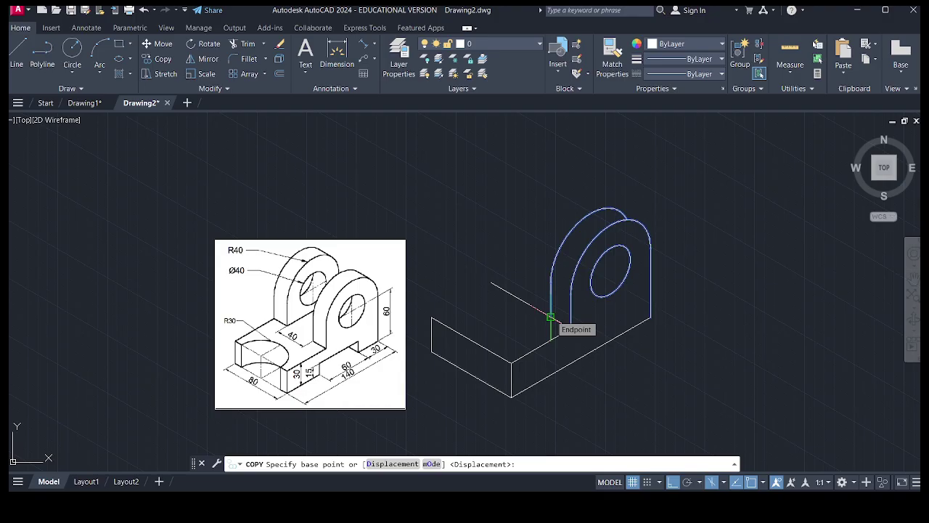
left_click(551, 317)
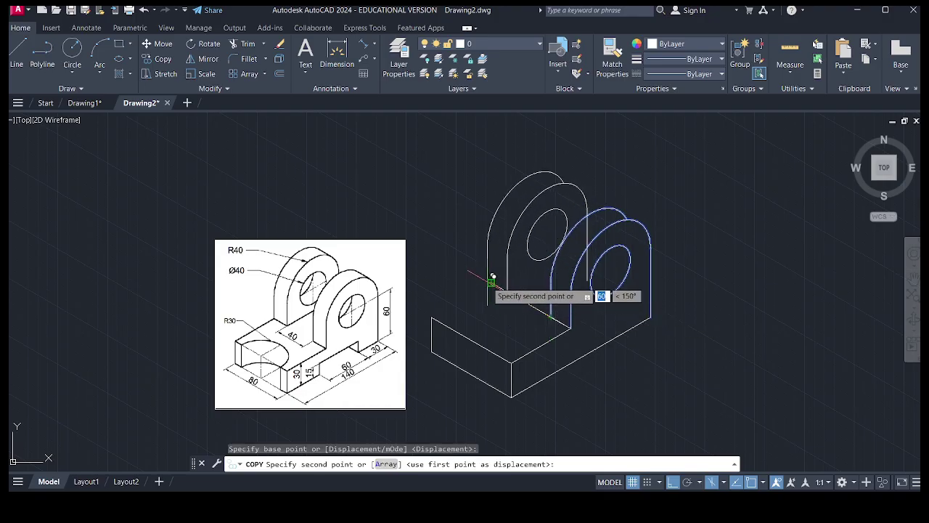
left_click(493, 277)
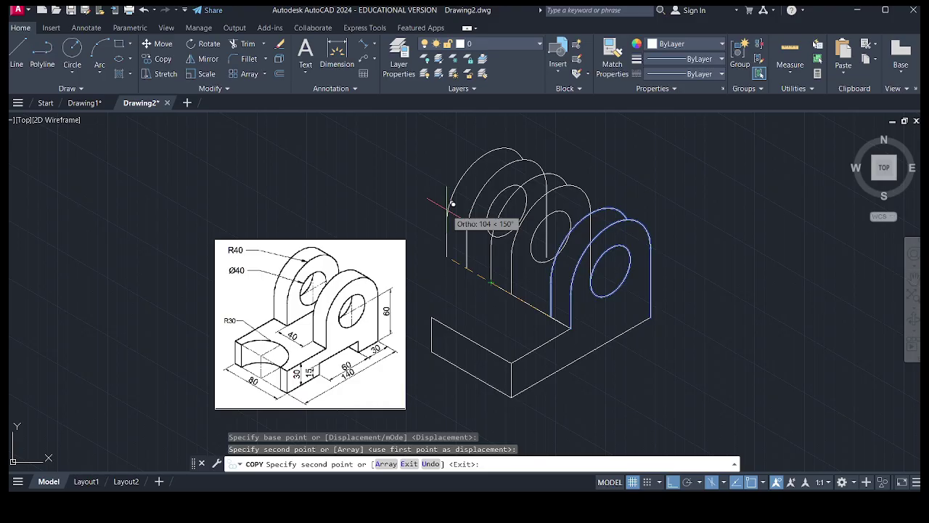
key("Escape")
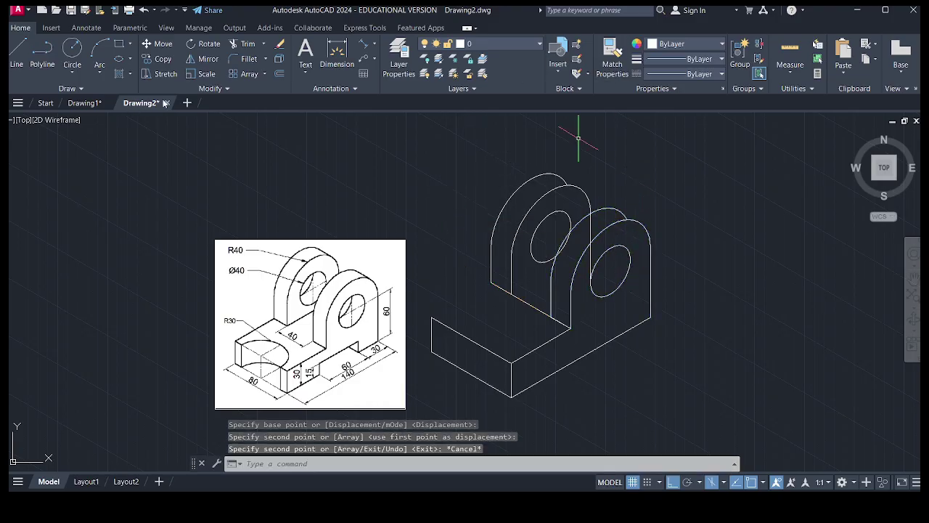
Trim the copied upright's vertical edge and hole where they lie hidden behind the front upright
left_click(233, 44)
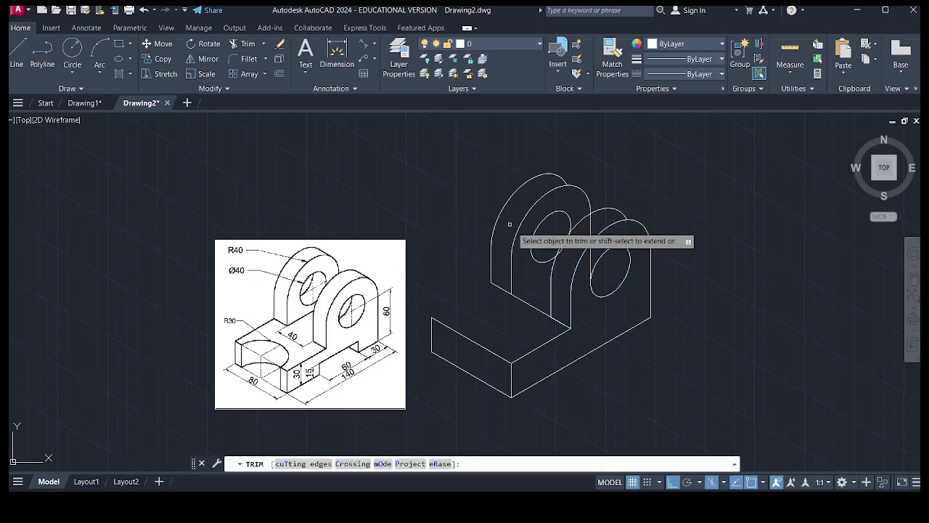
left_click(592, 231)
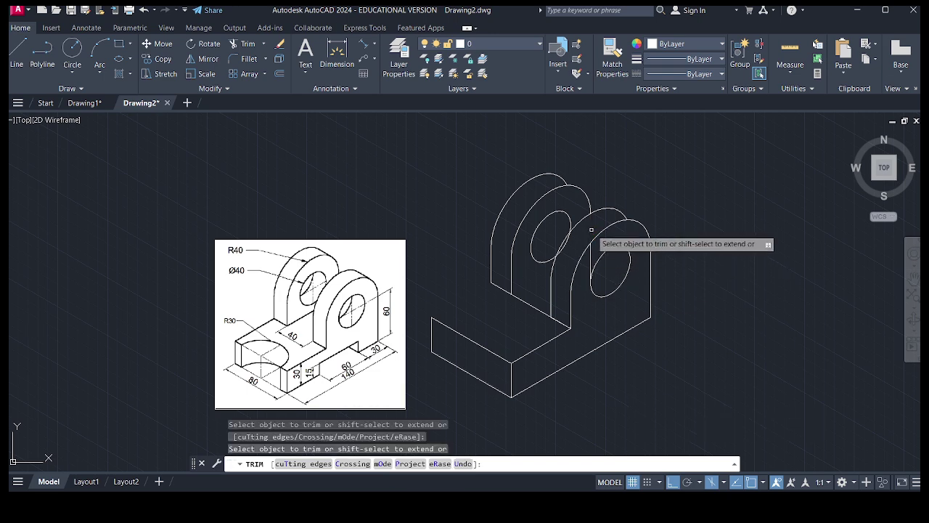
scroll(589, 283, "up", 6)
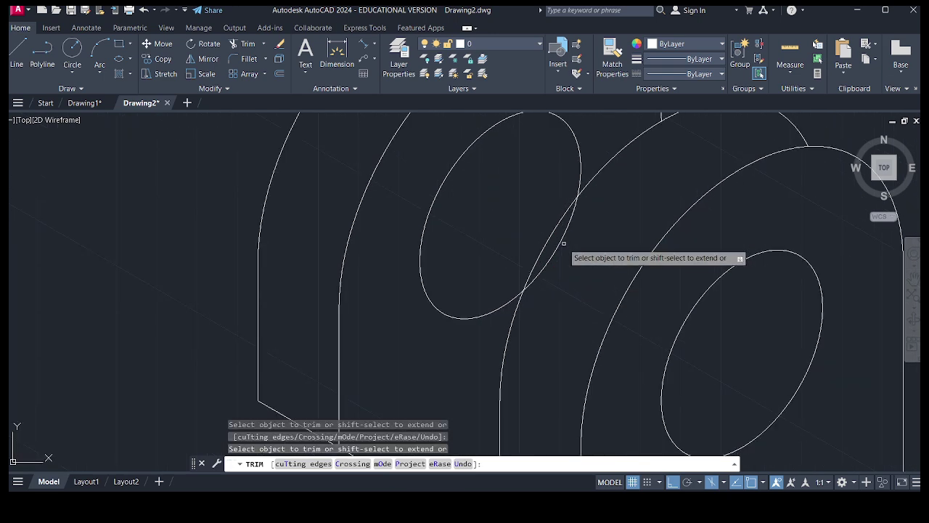
scroll(559, 299, "down", 2)
scroll(559, 298, "down", 2)
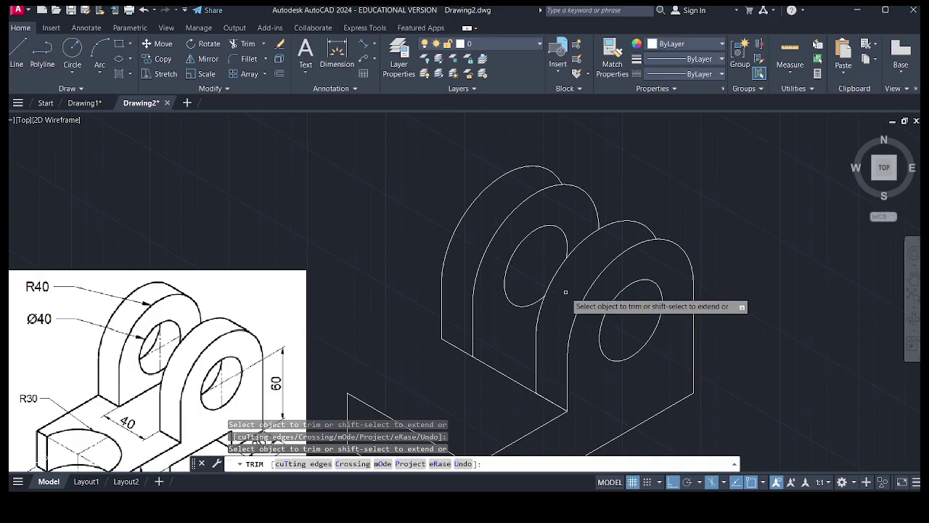
key("Escape")
Copy the front upright's hole ellipse to the rear-face hole centres of both uprights
left_click(639, 282)
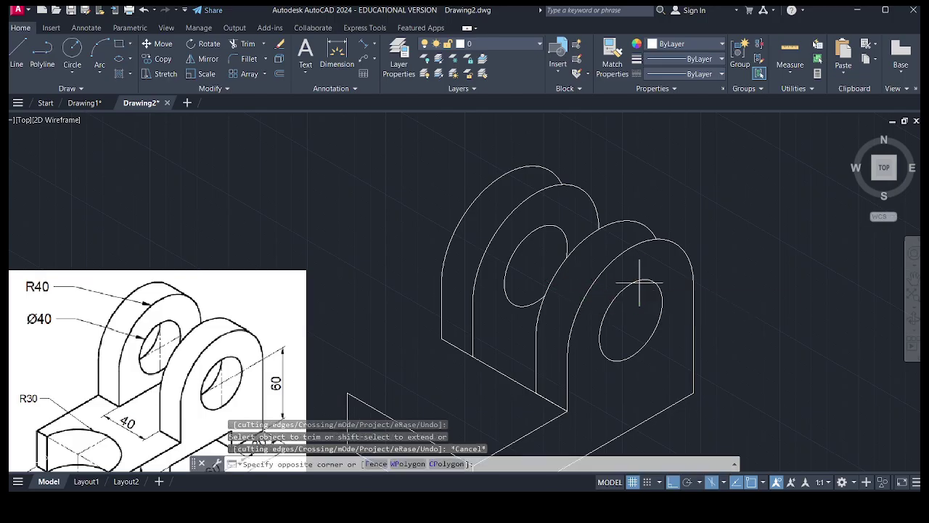
left_click(632, 280)
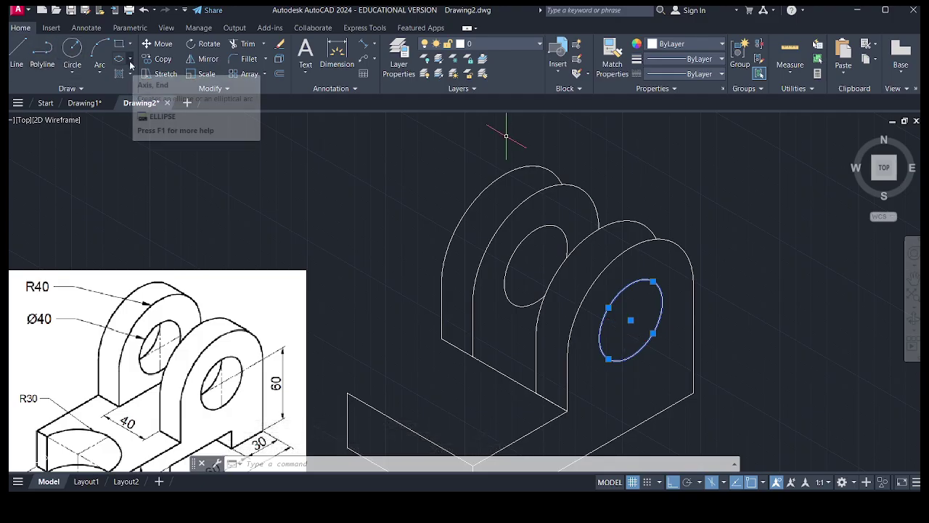
left_click(163, 62)
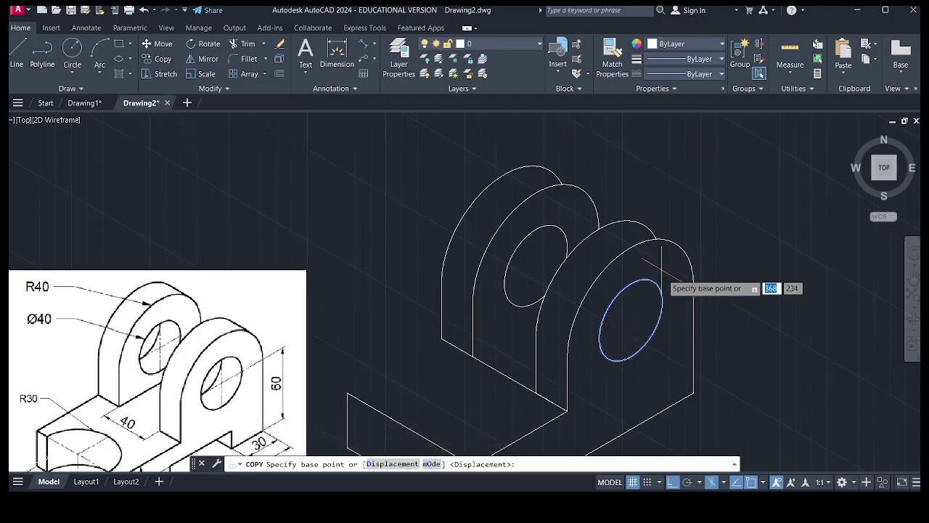
left_click(630, 320)
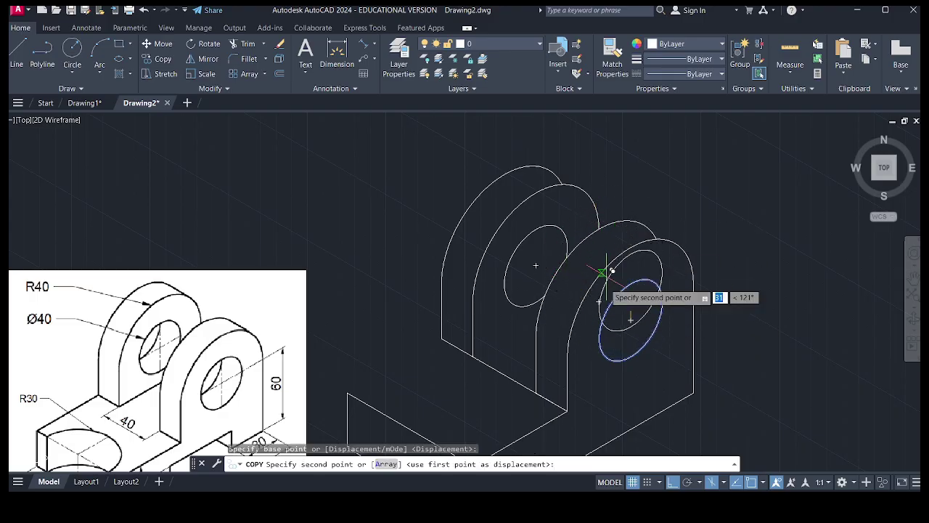
left_click(599, 302)
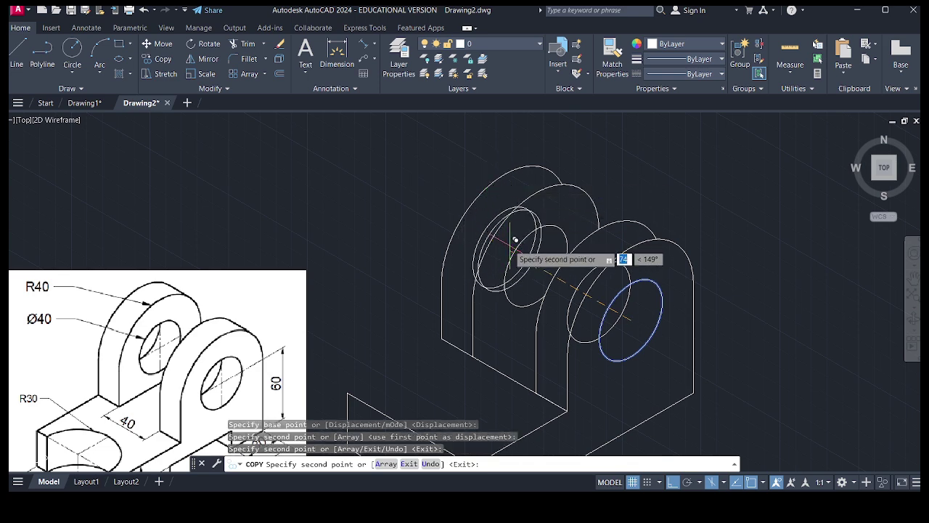
key("Escape")
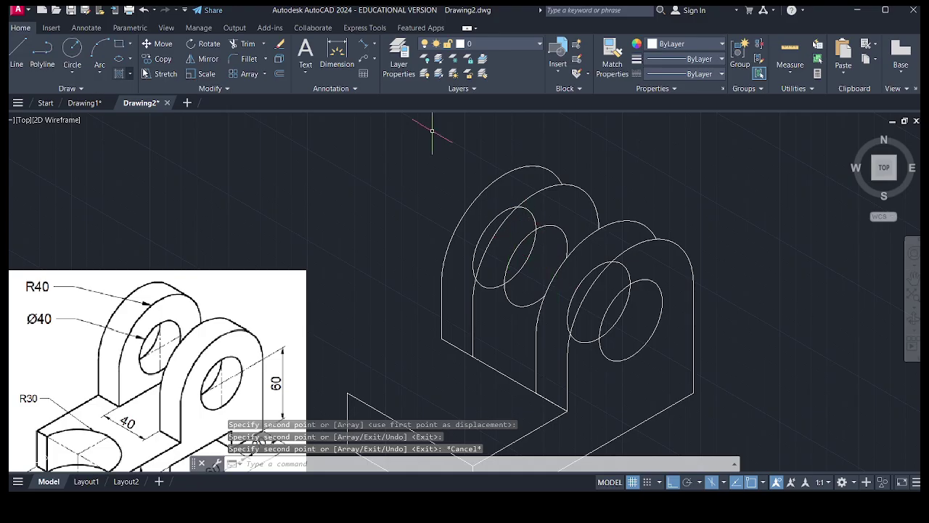
Trim the copied rear-face ellipses so that only the arcs visible inside the two front holes are left
left_click(230, 43)
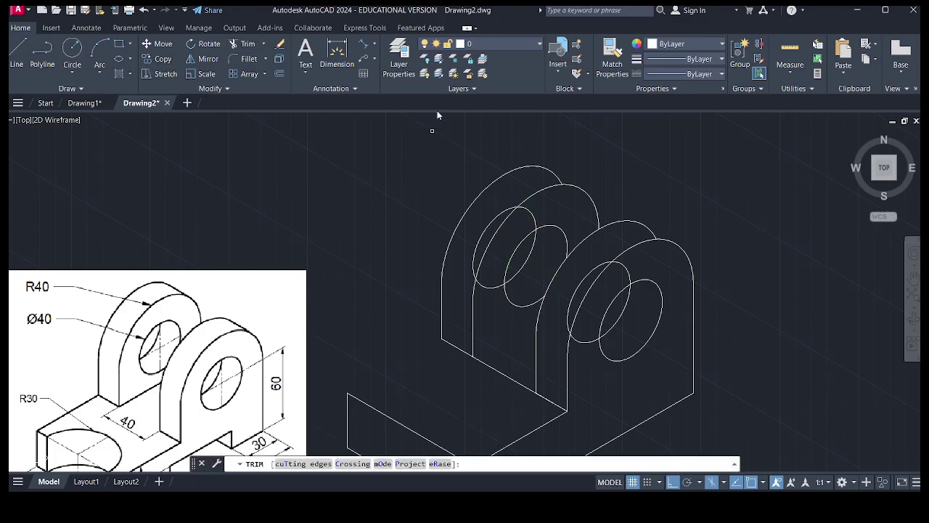
left_click(524, 214)
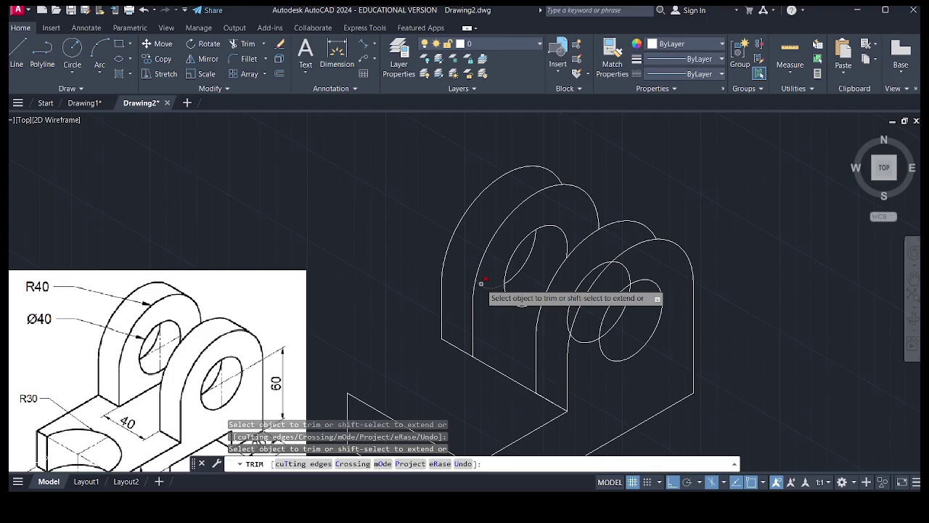
left_click(578, 279)
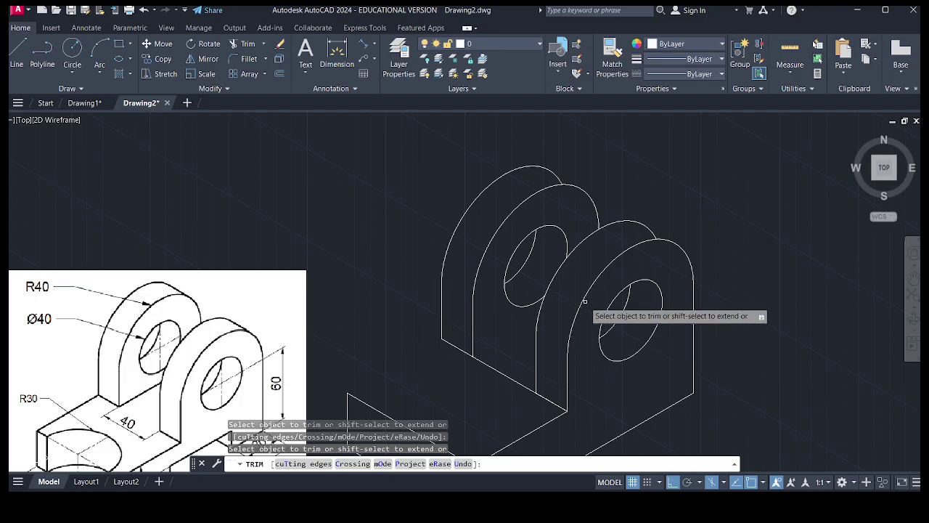
key("Escape")
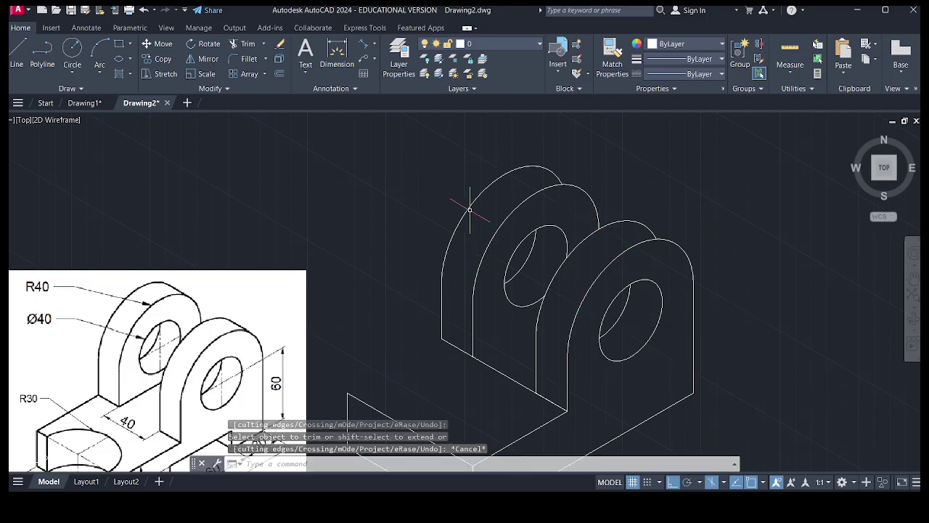
Draw a 20 line across the rear upright's thickness, joining its back and front arcs at the upper right shoulder
scroll(569, 167, "up", 2)
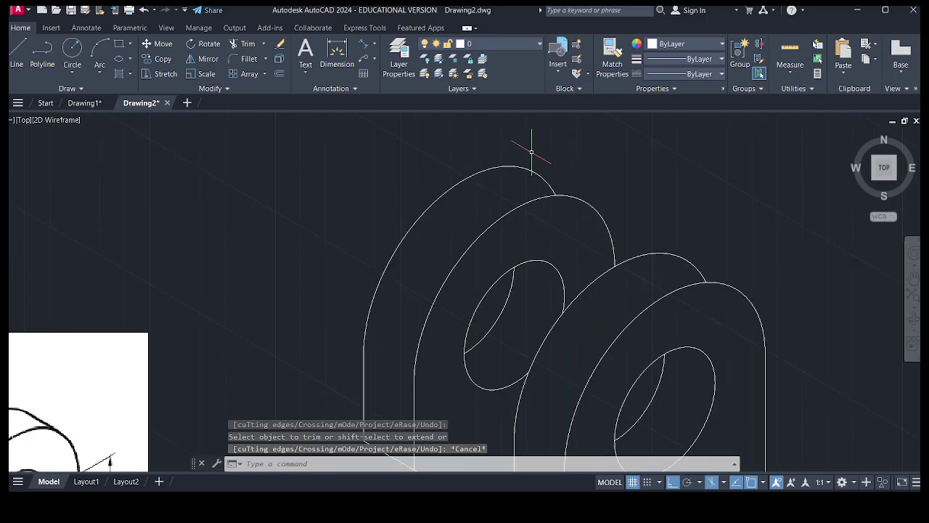
left_click(16, 54)
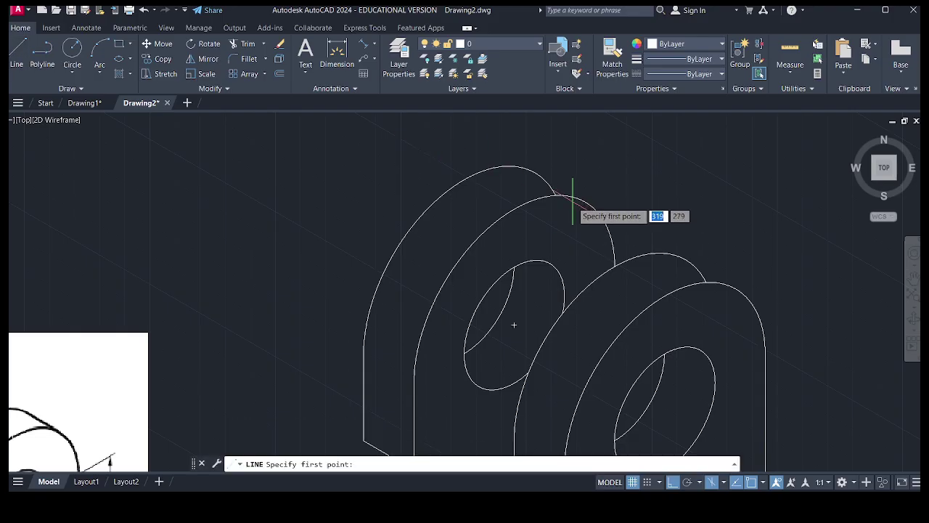
scroll(573, 201, "down", 2)
scroll(576, 187, "up", 4)
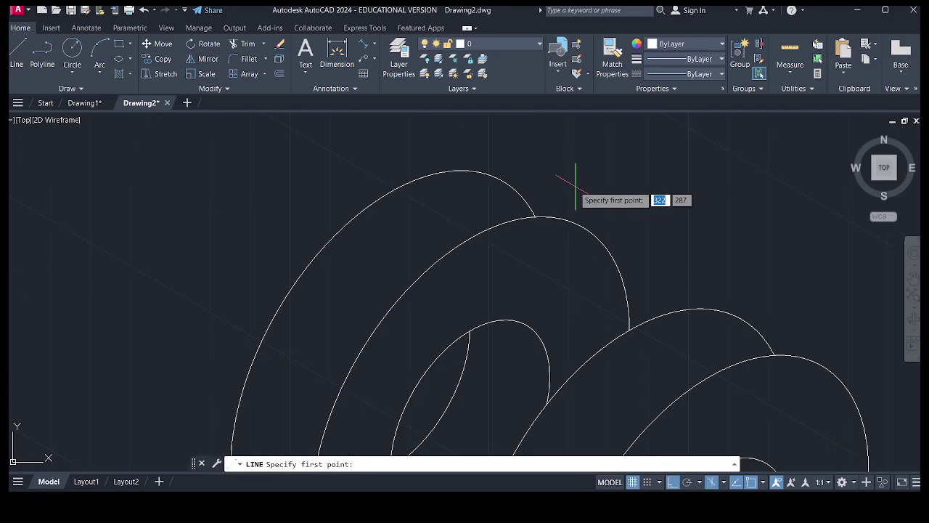
left_click(502, 180)
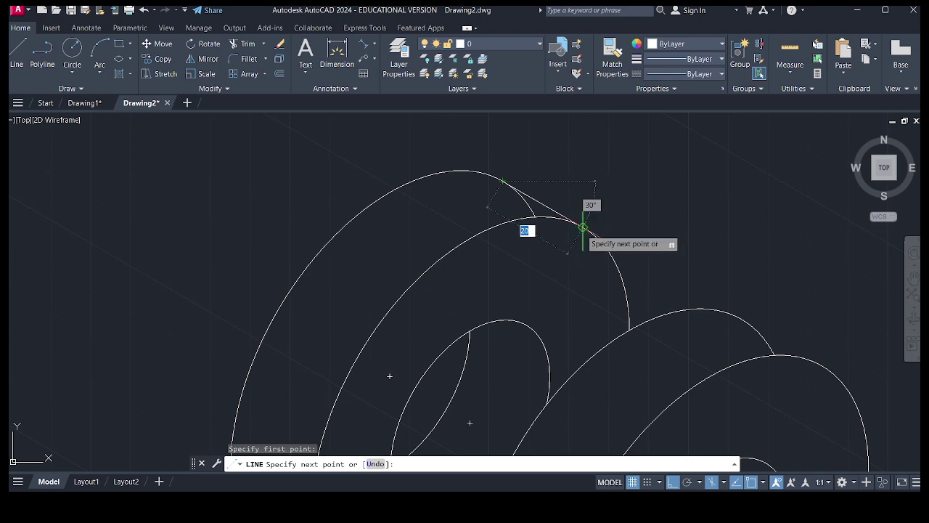
left_click(582, 227)
key("Escape")
scroll(477, 207, "down", 5)
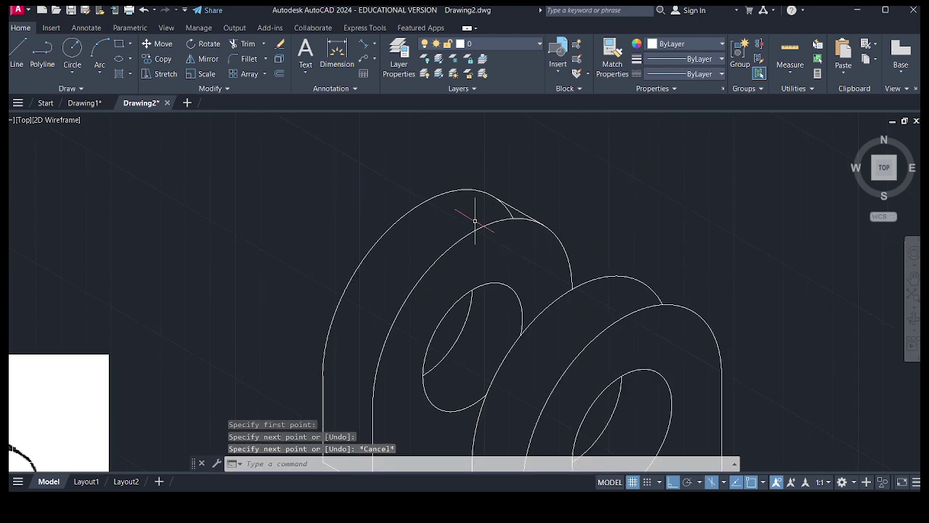
Draw a line across the front upright's thickness, joining its back and front arcs at the upper right shoulder
left_click(586, 221)
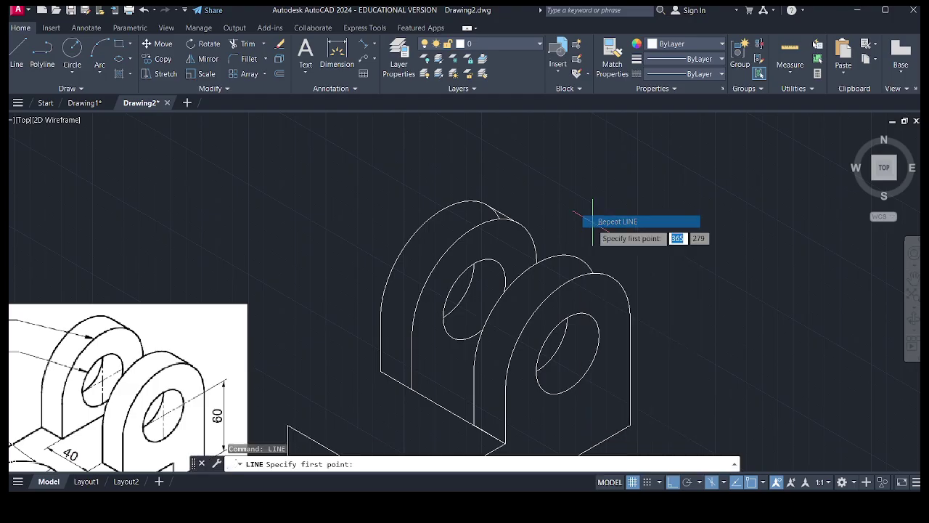
left_click(581, 259)
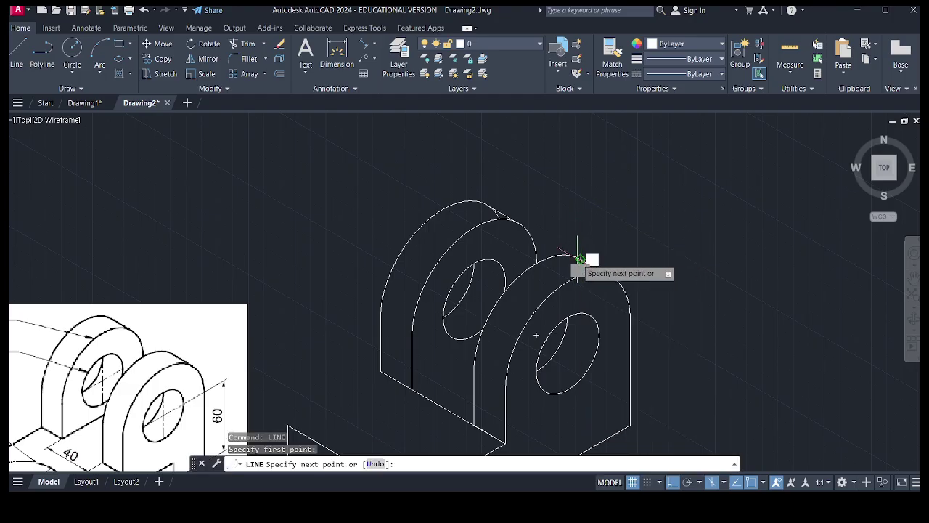
key("Escape")
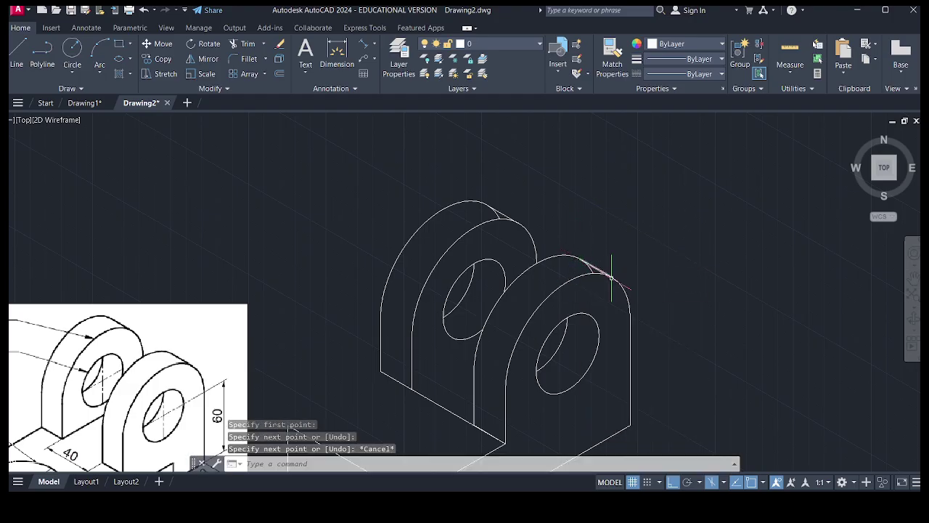
Trim the rear-arc remnants beneath the shoulder lines on both uprights
left_click(248, 43)
scroll(521, 231, "up", 4)
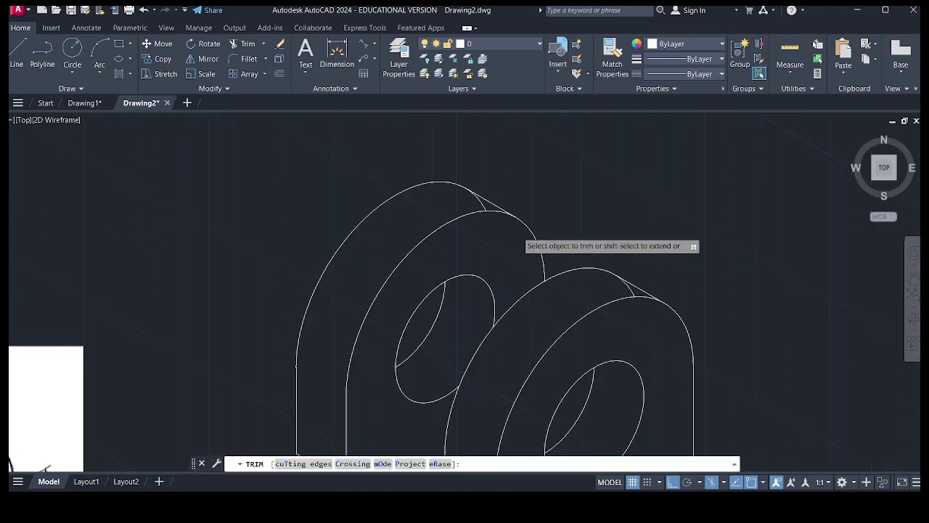
left_click(456, 186)
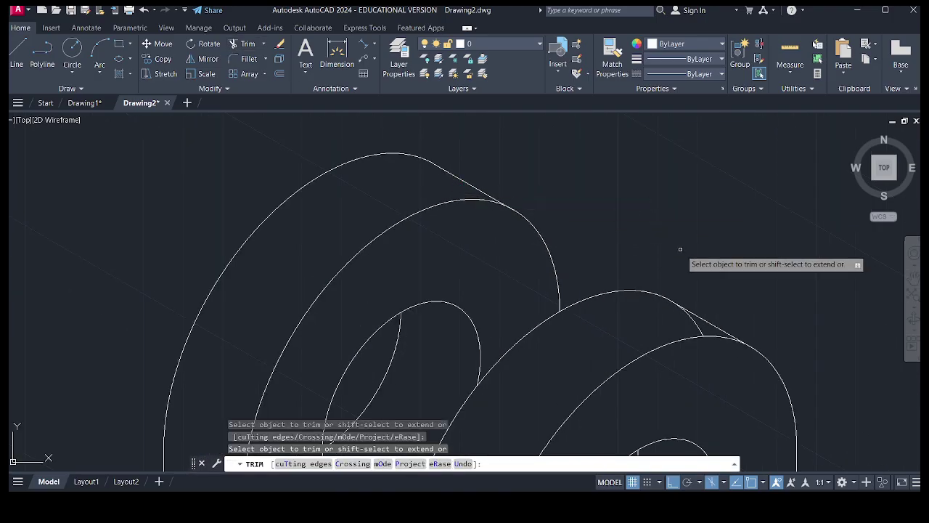
left_click(694, 324)
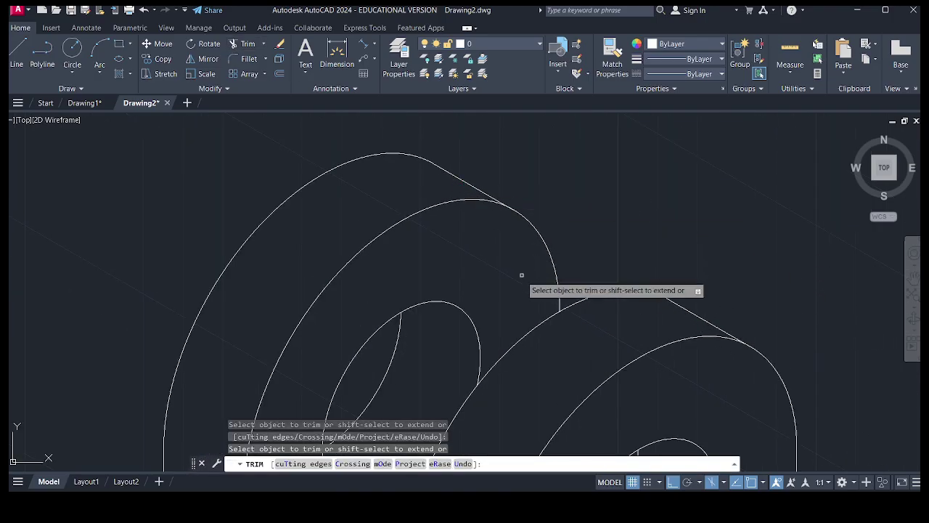
scroll(480, 273, "down", 6)
key("Escape")
scroll(459, 299, "up", 2)
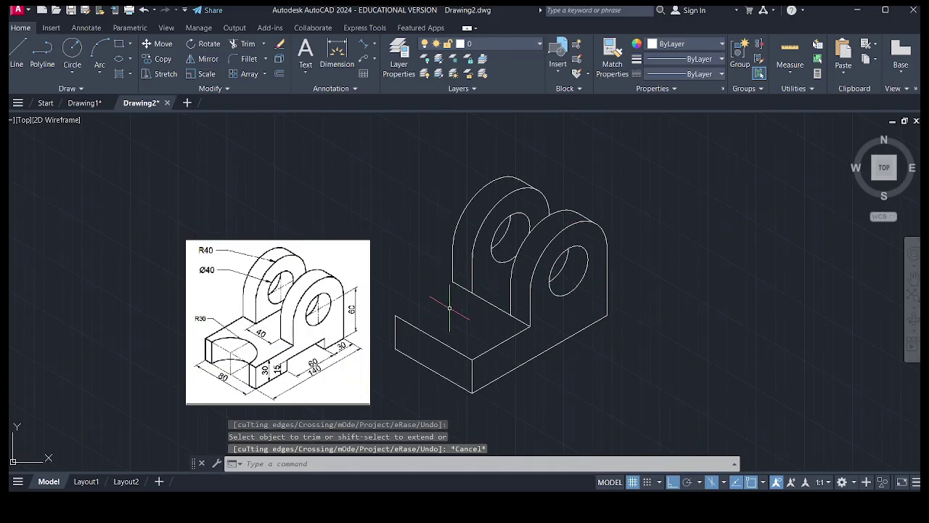
Switch to the top isoplane and draw a 60 line from the base's upper left corner to the rear upright's outer foot
left_click(16, 56)
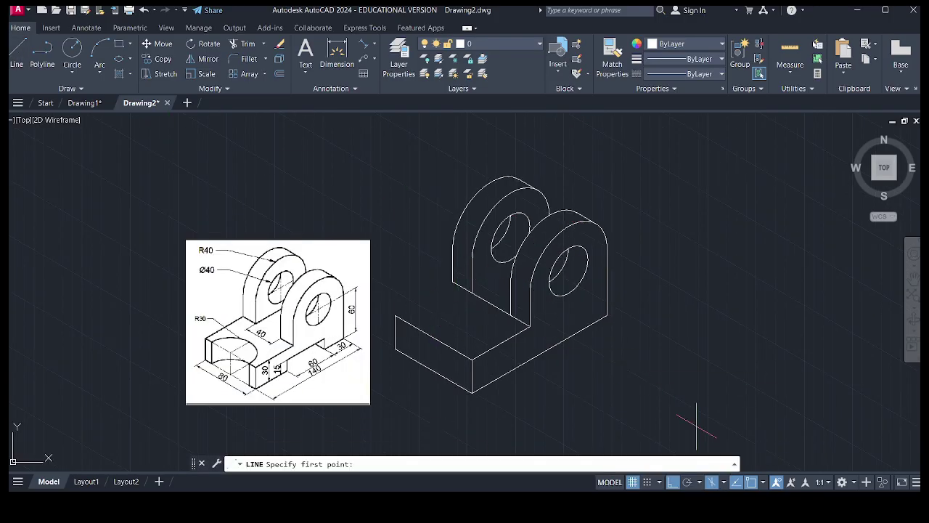
left_click(724, 482)
left_click(734, 443)
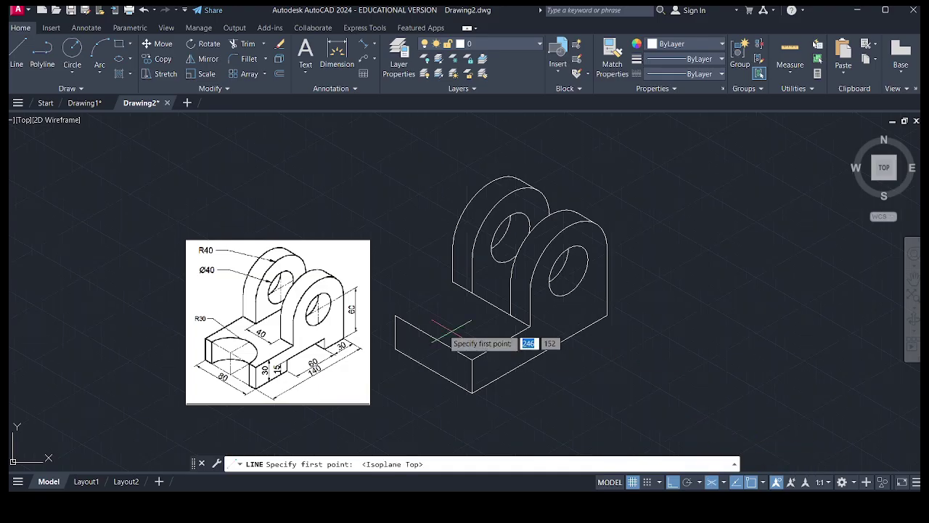
left_click(395, 316)
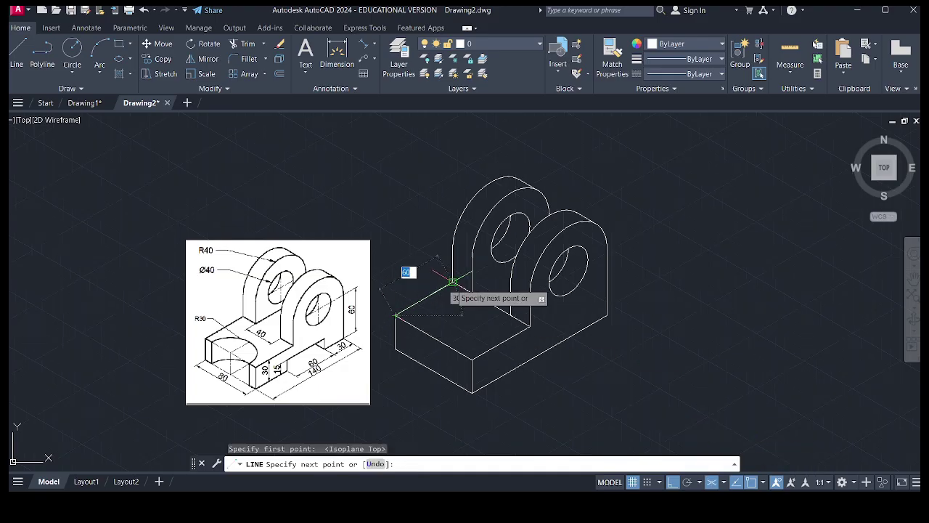
key("Escape")
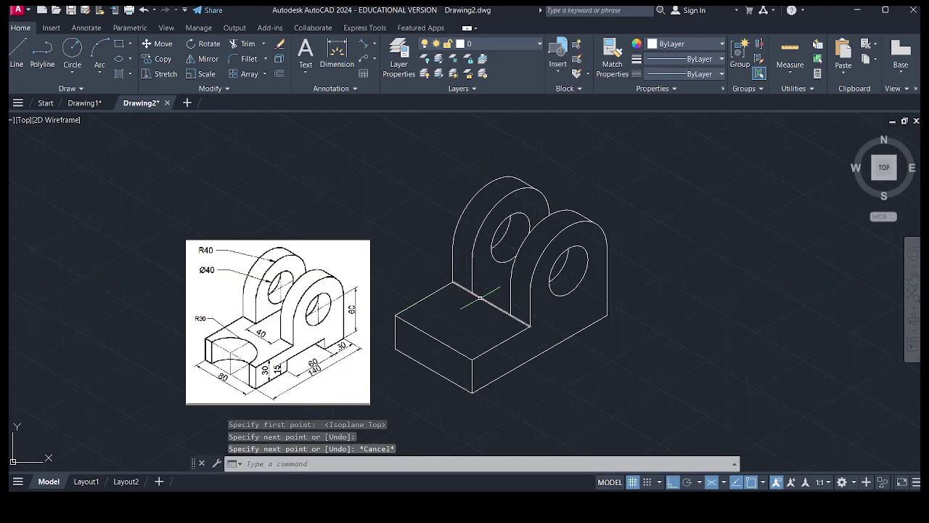
Trim the part of the transverse base line that crosses the gap between the two uprights
left_click(245, 45)
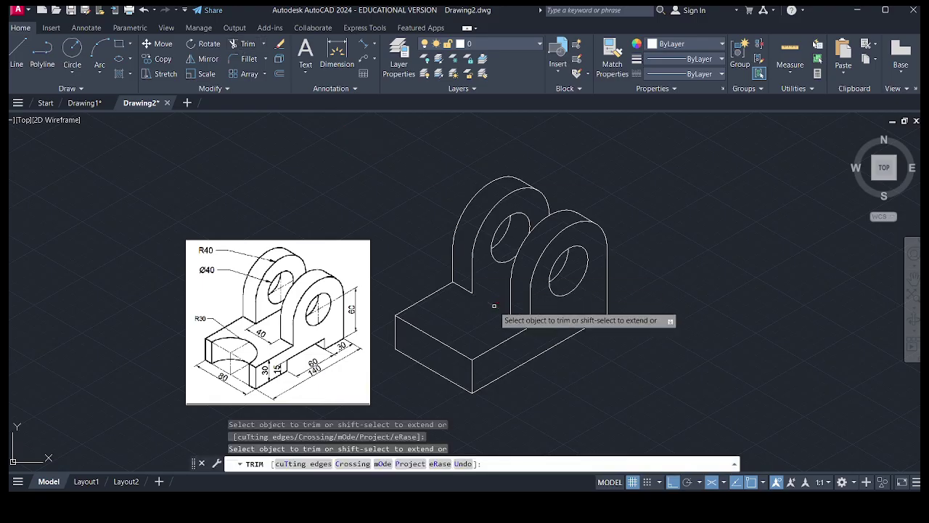
left_click(492, 304)
key("Escape")
Draw a line along the base from the rear upright's inner foot corner to behind the front upright, parallel to the base's long edge
left_click(16, 64)
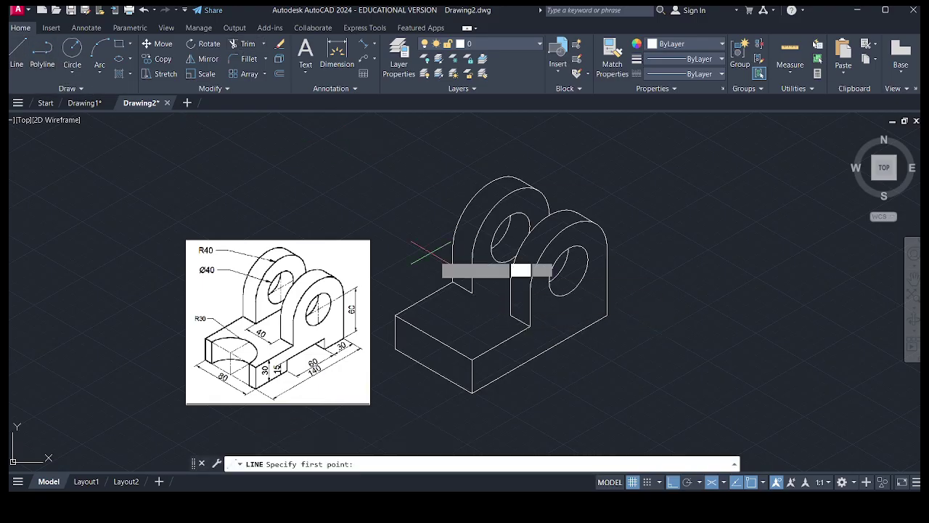
left_click(472, 292)
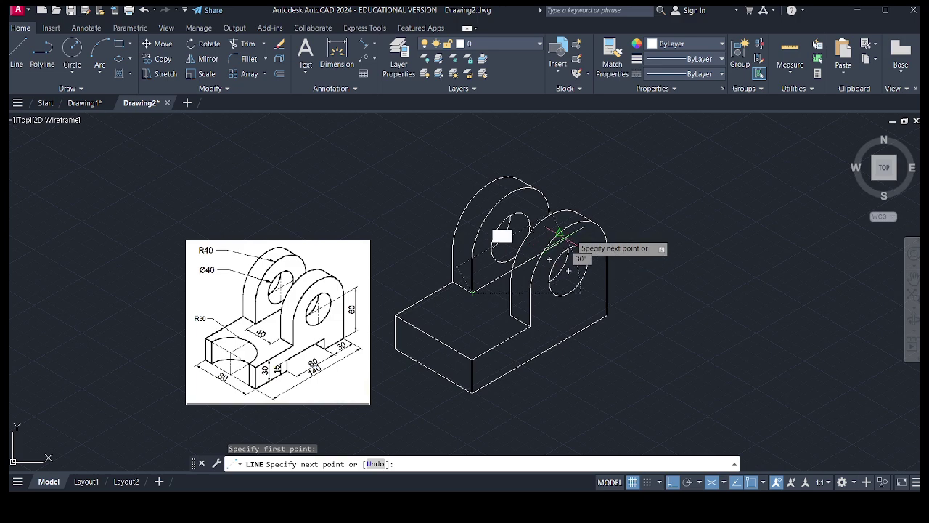
left_click(520, 265)
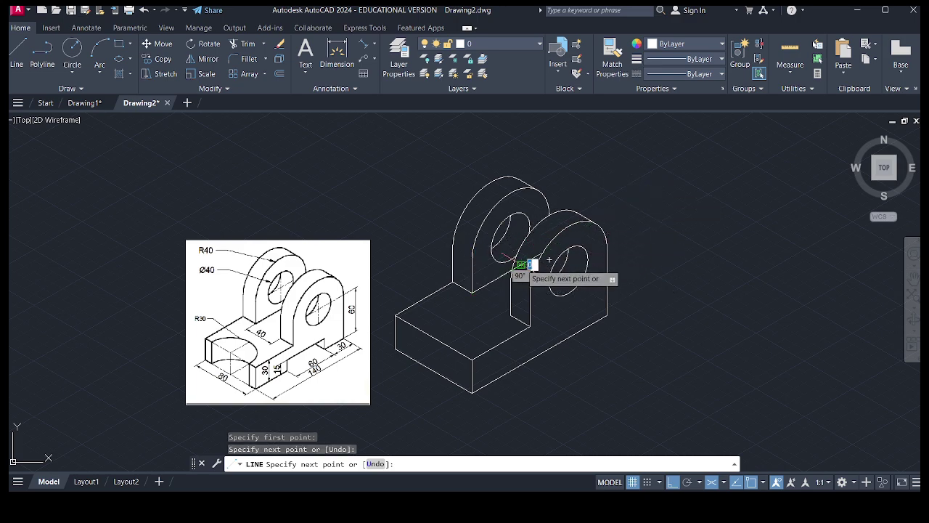
key("Escape")
Trim the end of the rear upright's foot line where it overlaps the front upright
scroll(532, 259, "up", 4)
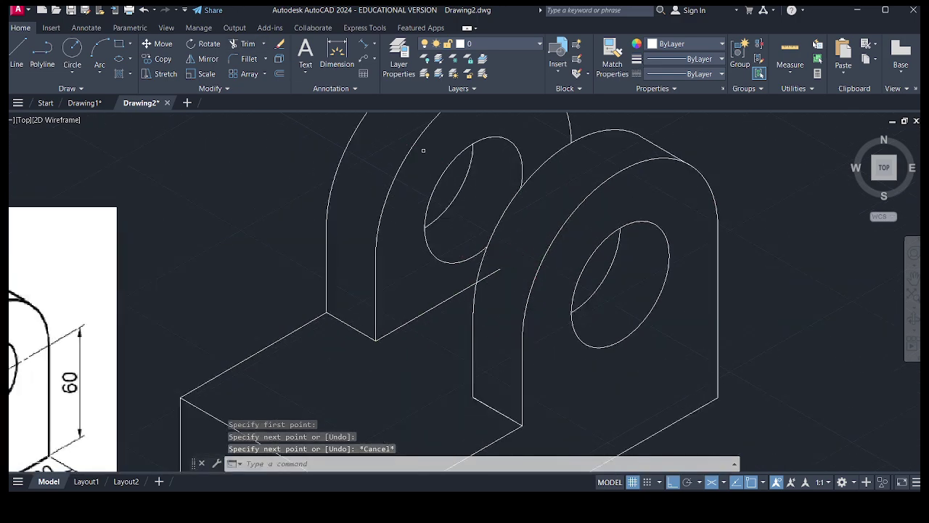
type("tr")
key("Return")
scroll(468, 312, "down", 4)
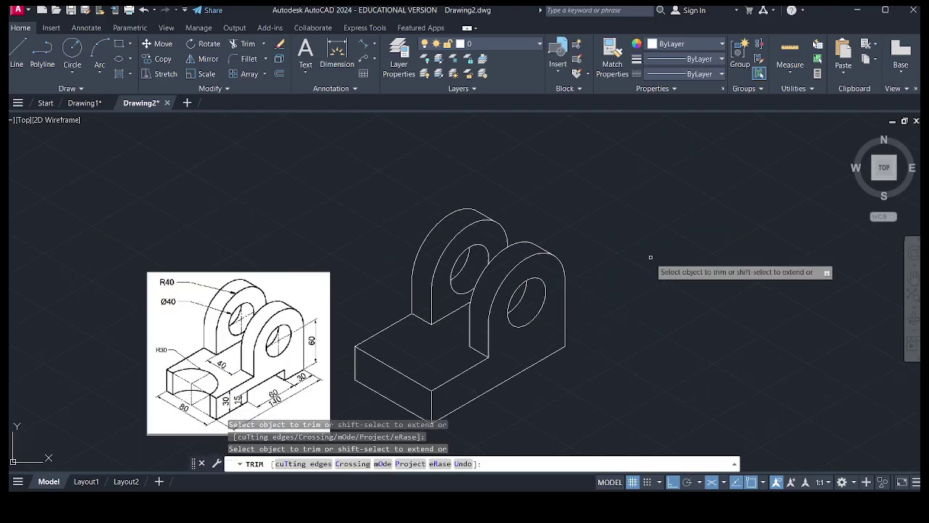
key("Escape")
Draw an isocircle of radius 30 centred on the midpoint of the base end's upper edge, in the top isoplane
scroll(573, 238, "down", 4)
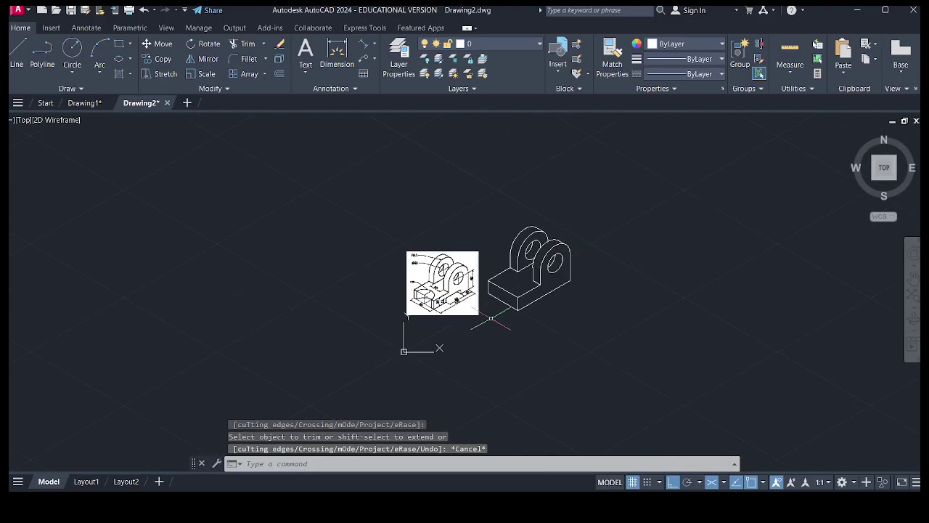
scroll(548, 232, "up", 4)
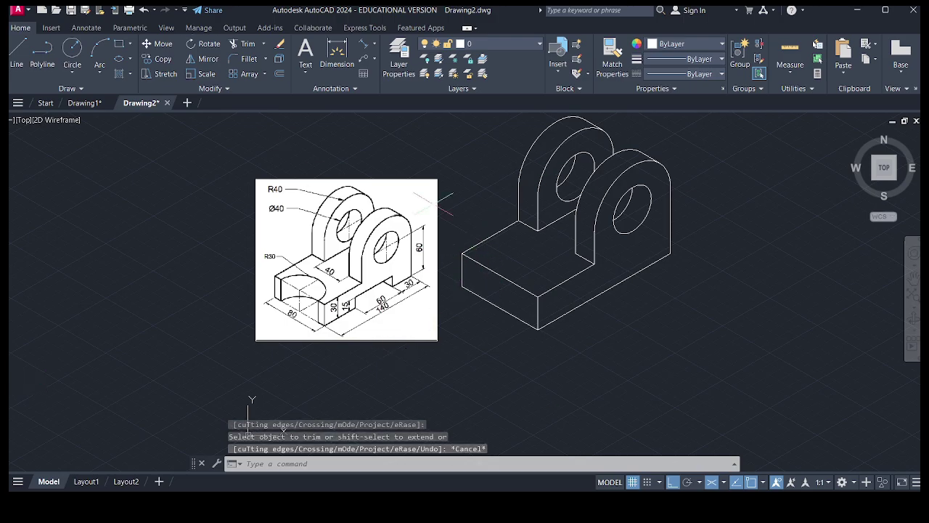
left_click(129, 61)
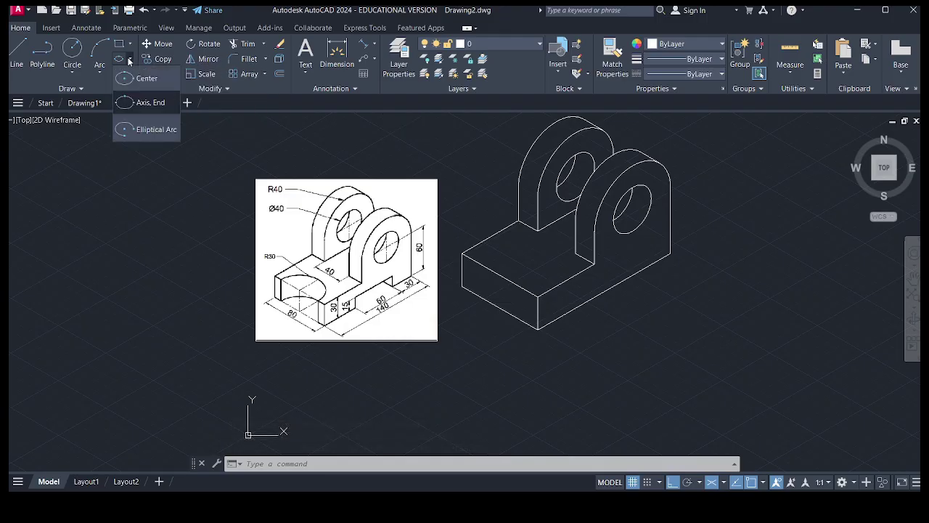
left_click(143, 105)
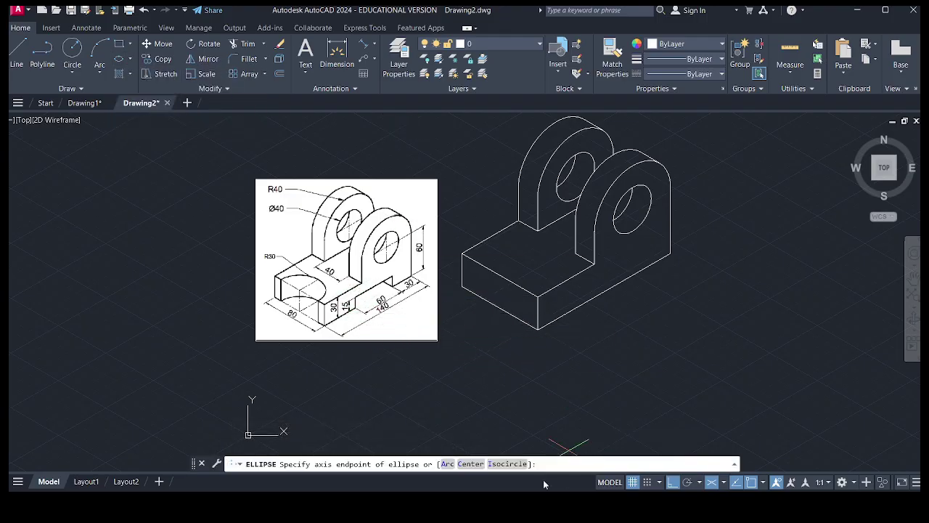
left_click(507, 464)
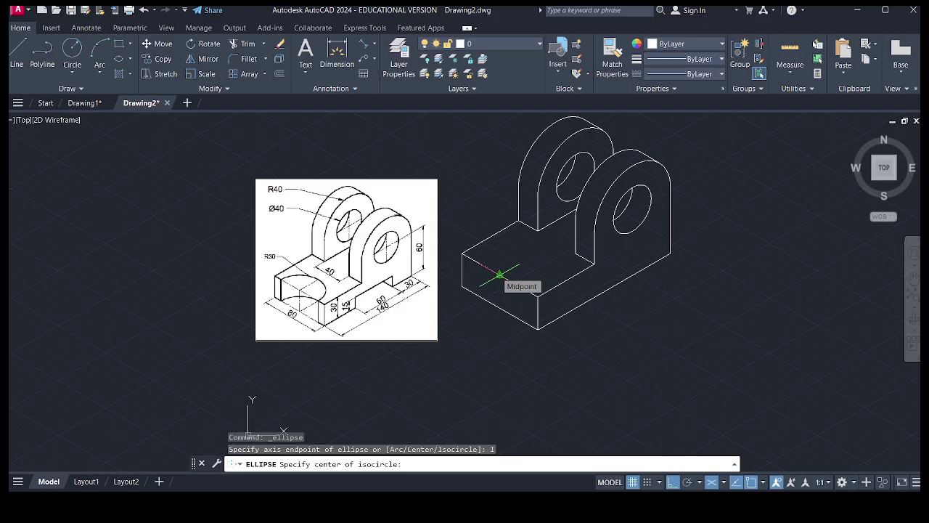
left_click(499, 275)
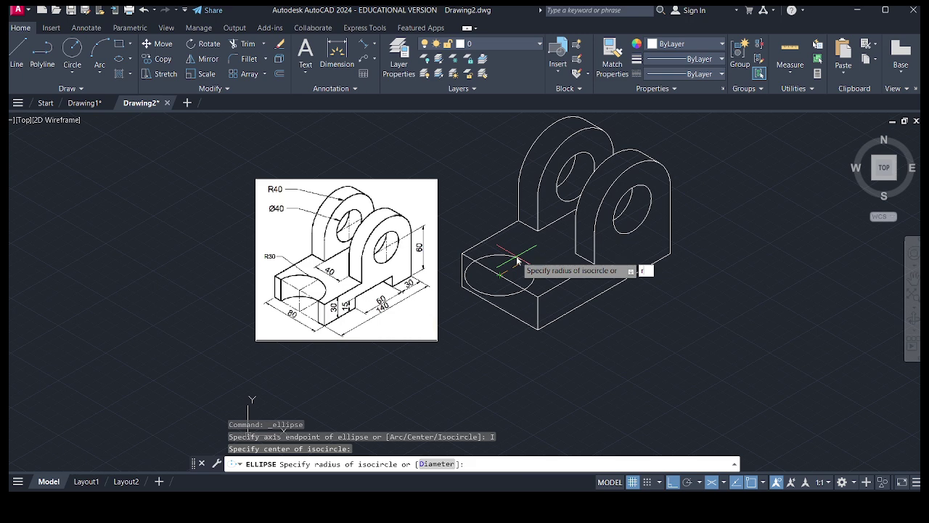
type("r")
key("Return")
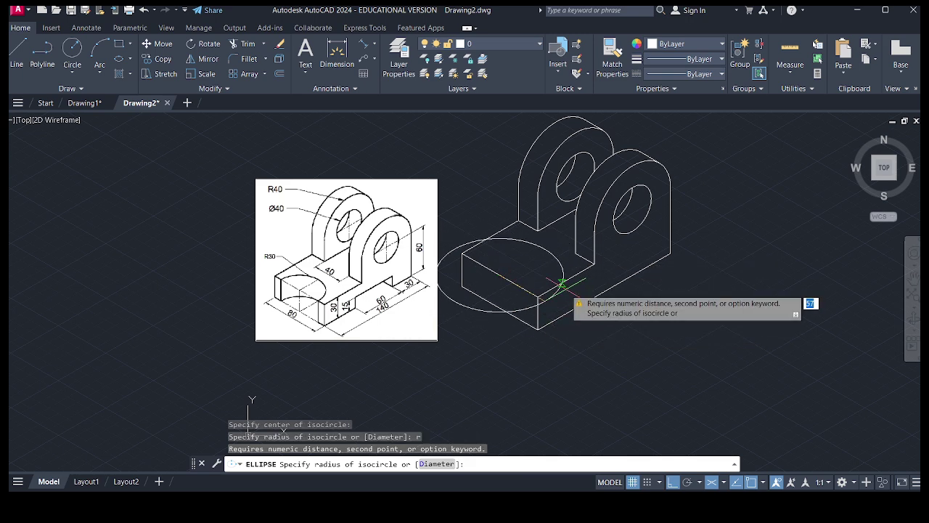
key("Return")
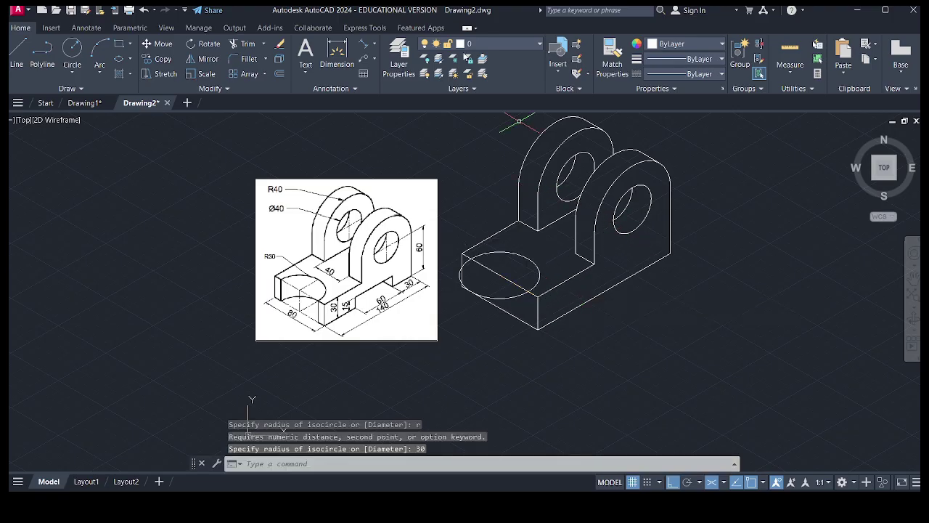
Trim the radius 30 isocircle so that only its arc on the base's top face is left
left_click(240, 44)
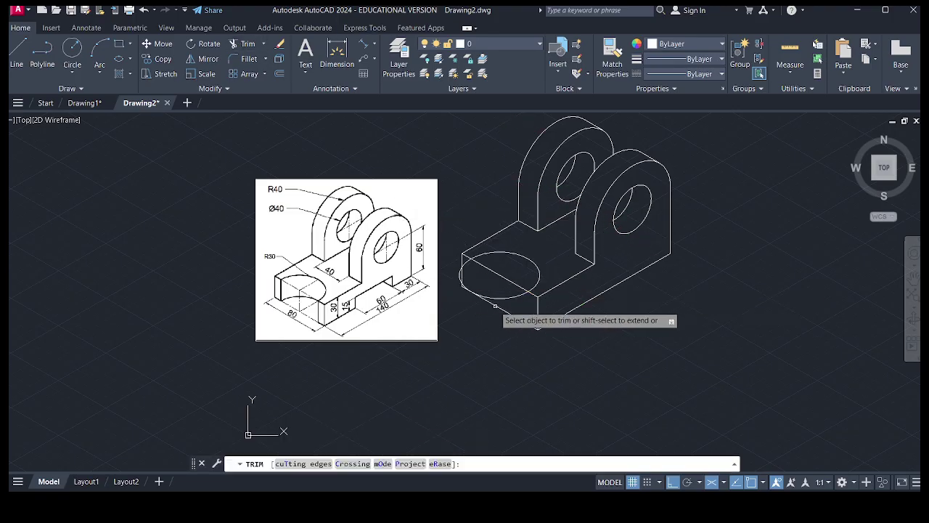
scroll(468, 273, "up", 4)
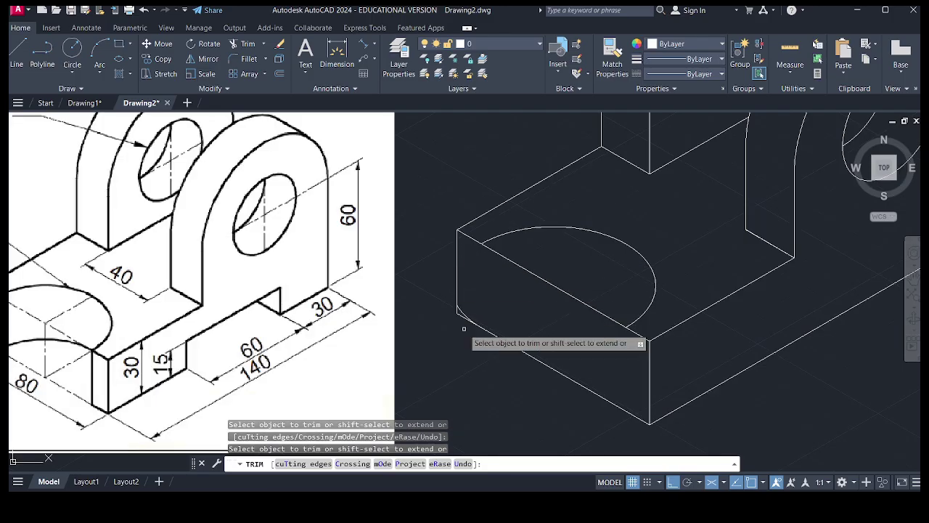
scroll(451, 291, "up", 5)
scroll(435, 298, "down", 6)
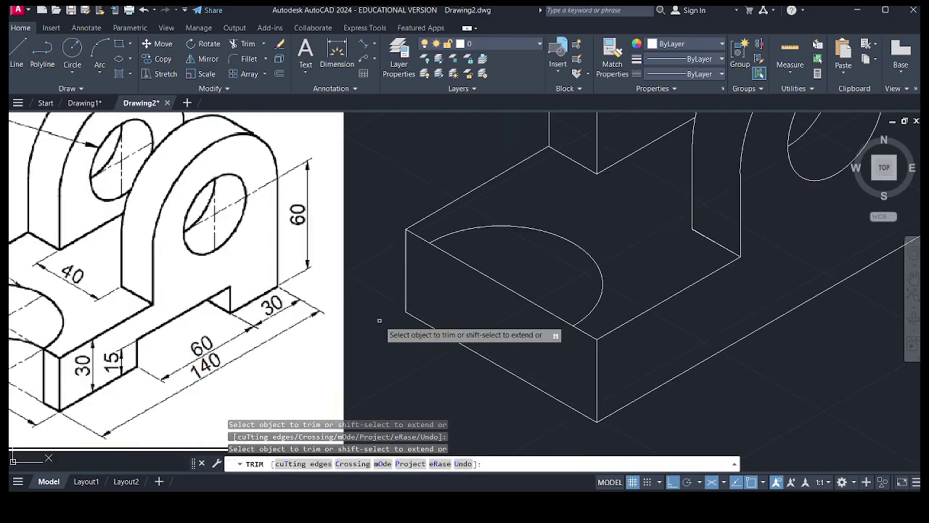
key("Escape")
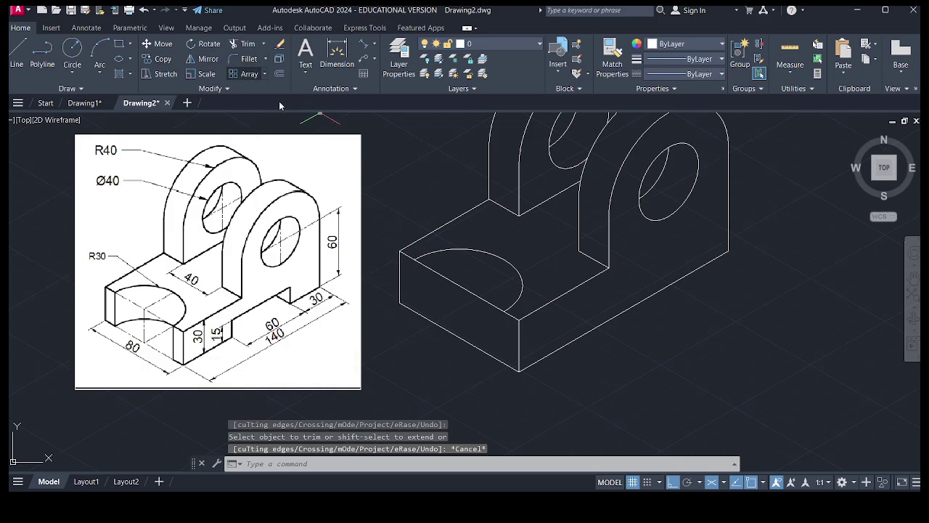
left_click(471, 249)
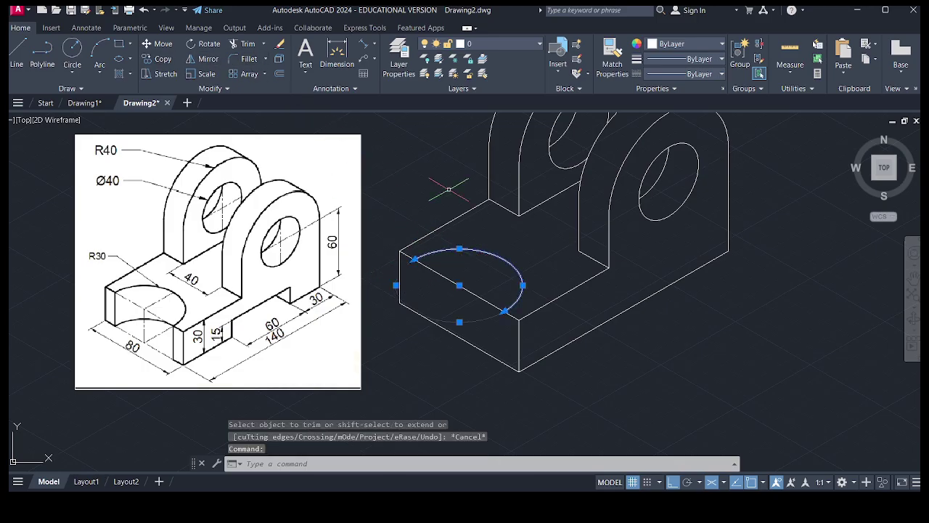
left_click(156, 60)
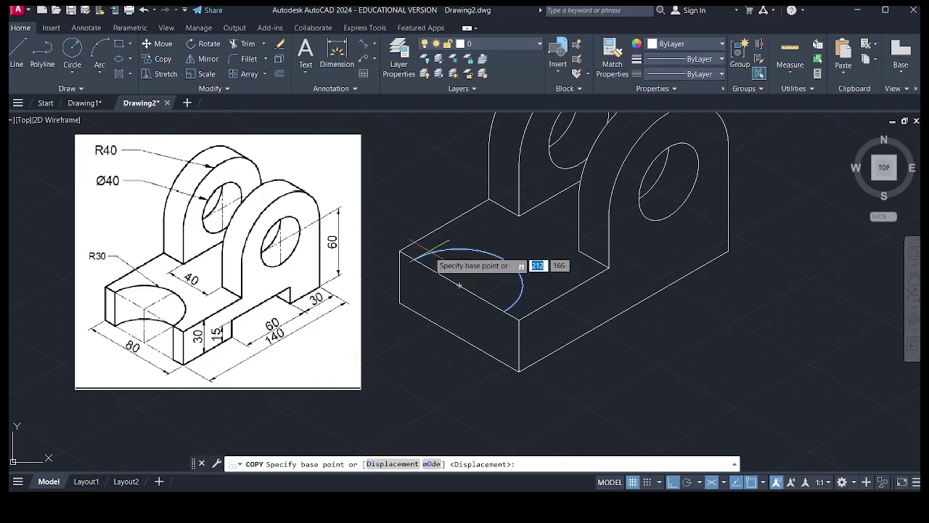
key("Escape")
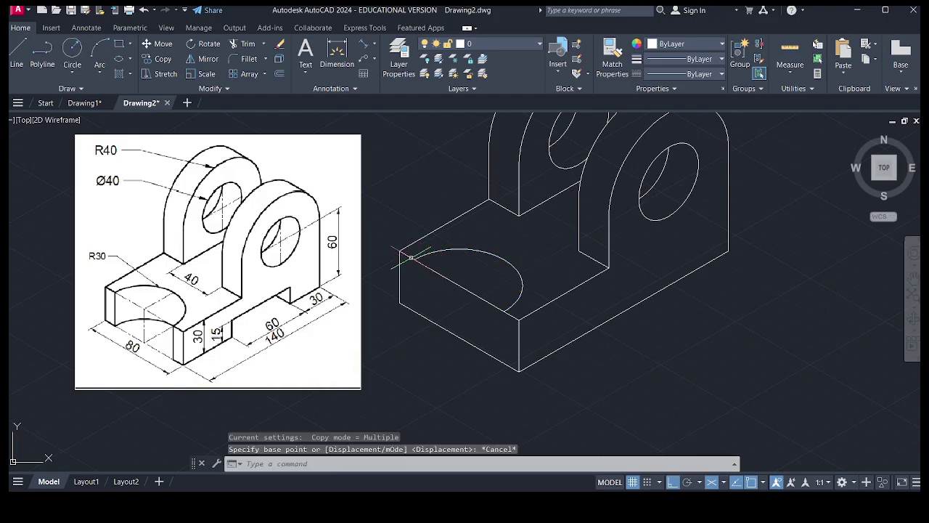
left_click(16, 55)
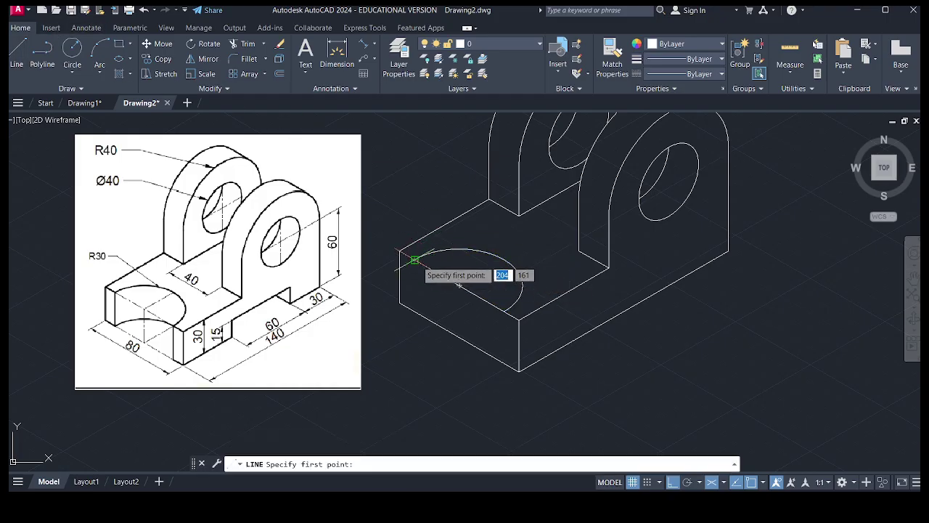
left_click(414, 259)
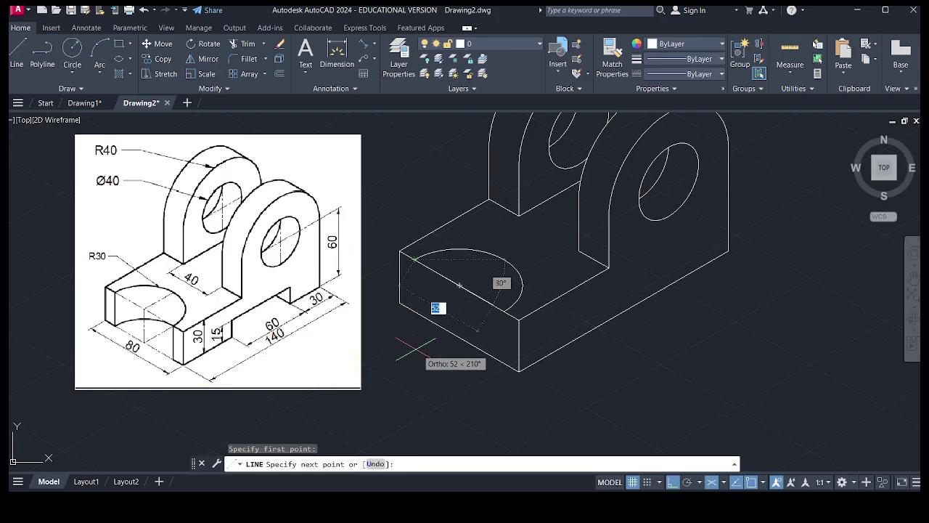
left_click(673, 482)
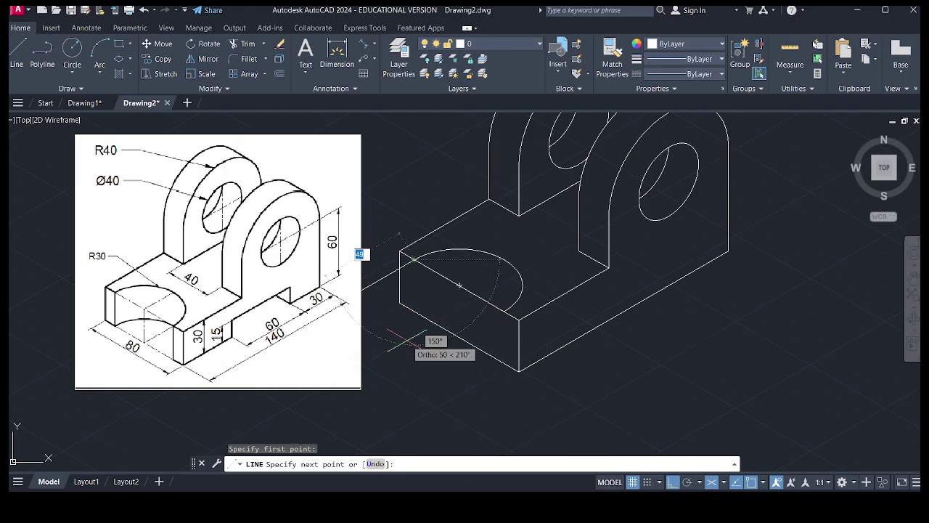
key("Escape")
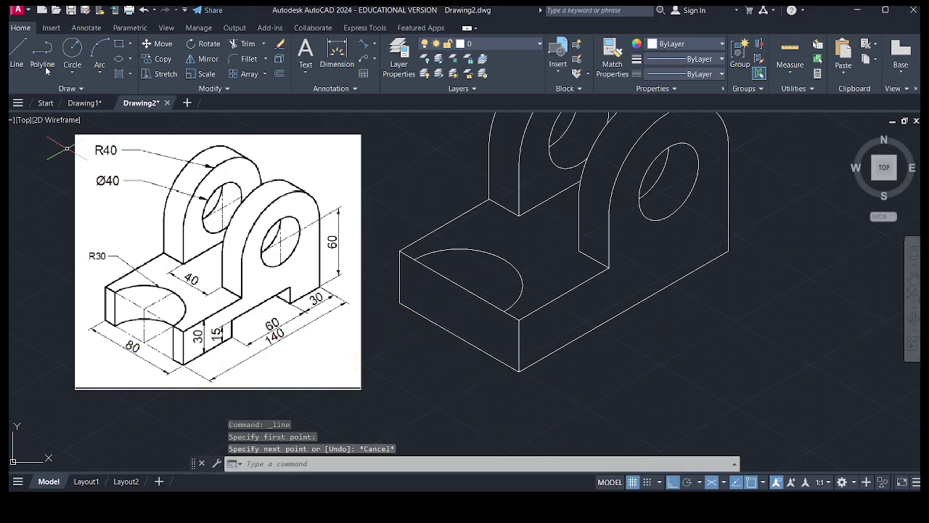
Draw a vertical line in the left isoplane from the R30 arc's rear end down past the base's lower edge
left_click(726, 484)
left_click(733, 426)
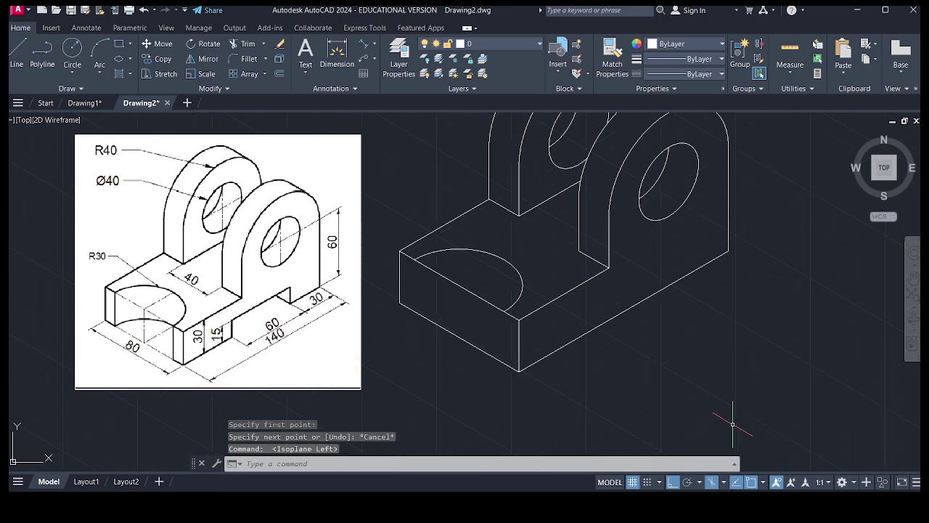
left_click(15, 52)
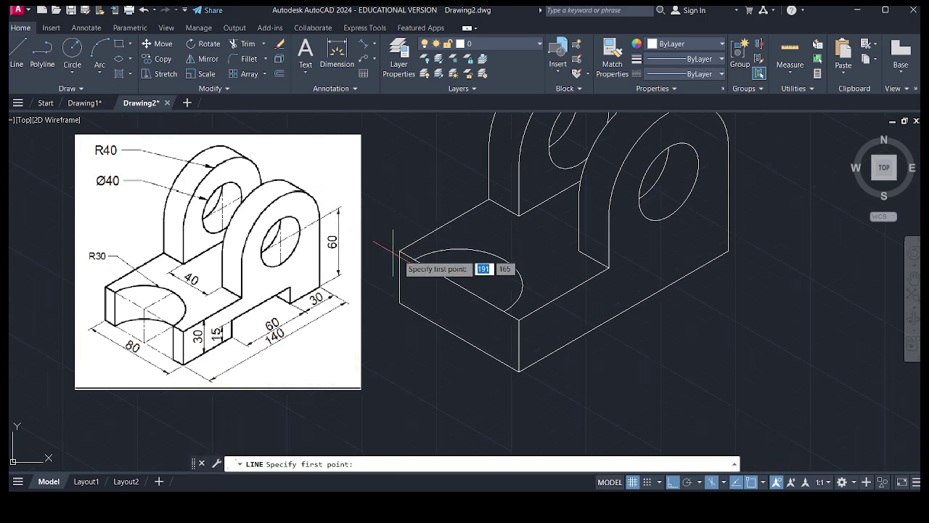
left_click(415, 260)
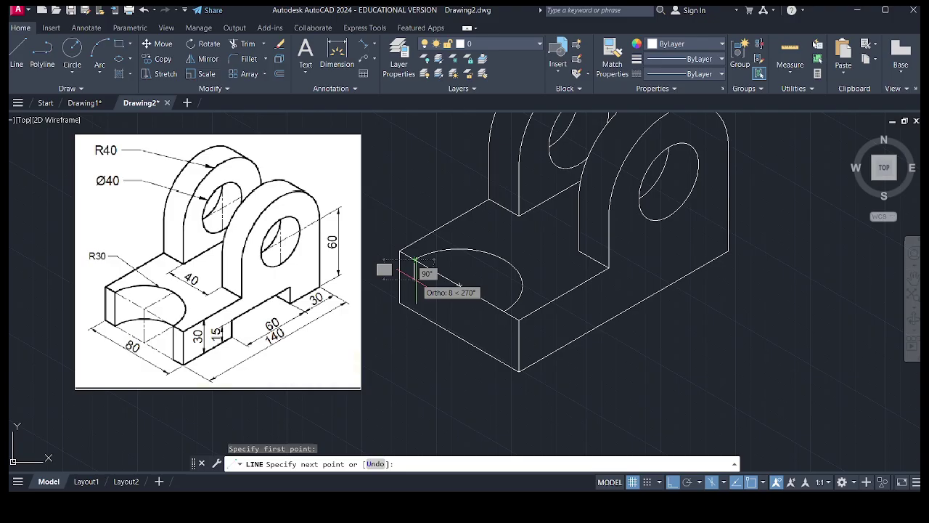
left_click(415, 350)
key("Escape")
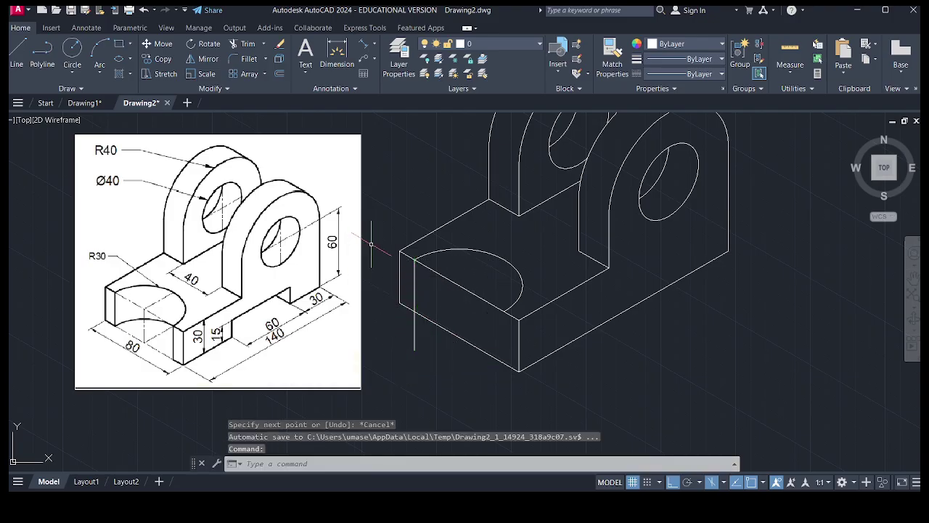
Draw a second vertical line from the R30 arc's front end down past the base's lower edge
right_click(371, 244)
left_click(396, 251)
left_click(458, 286)
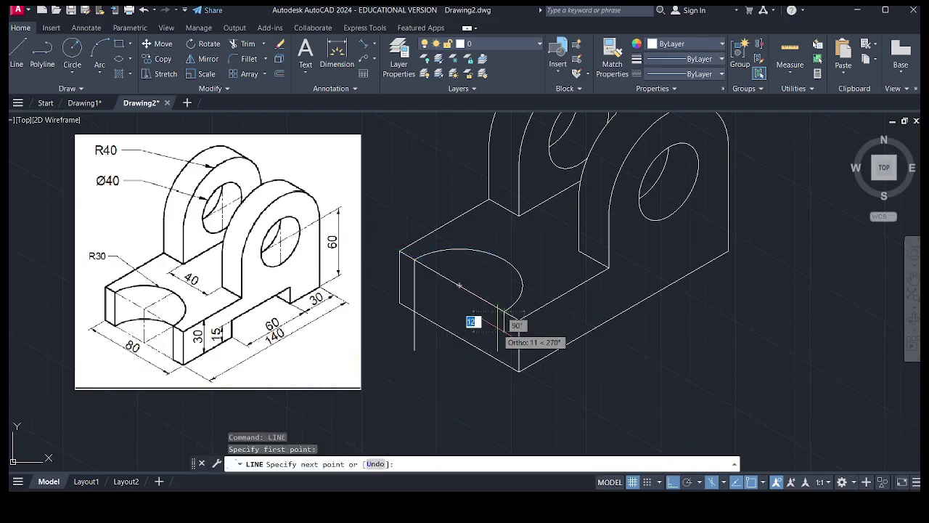
left_click(504, 385)
key("Escape")
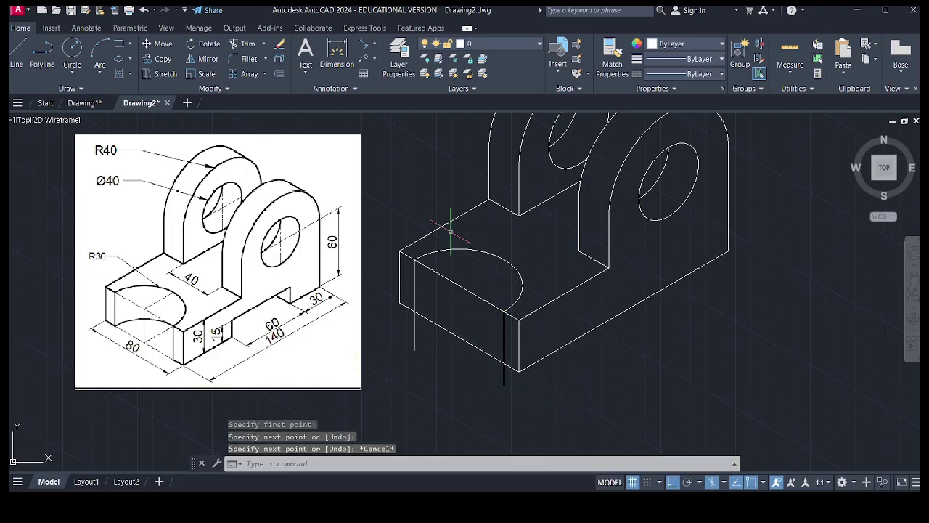
Trim the overhanging ends of both vertical lines below the base's lower edge
left_click(243, 44)
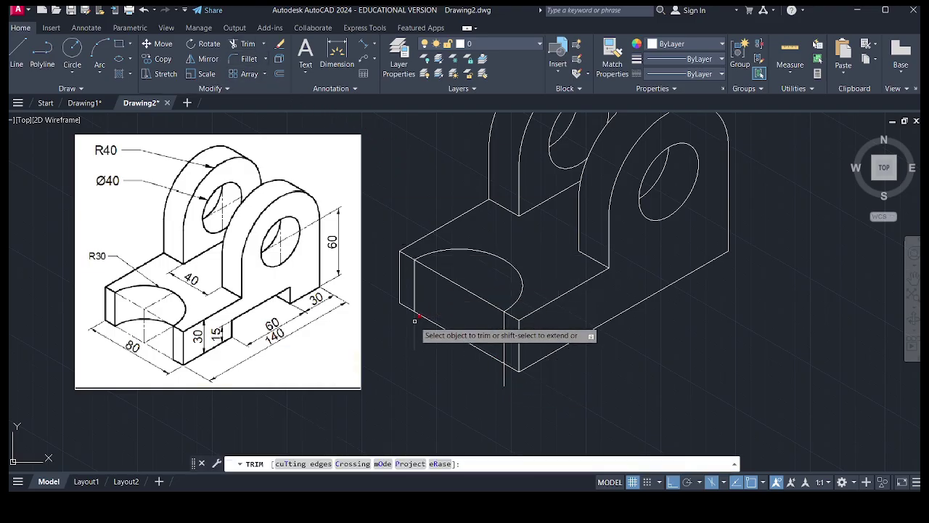
left_click(415, 321)
left_click(504, 381)
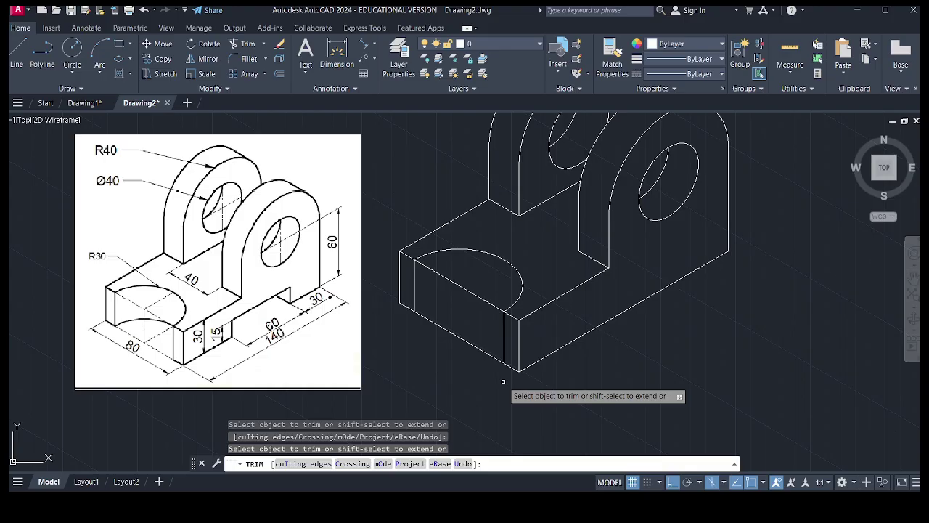
key("Escape")
Copy the R30 arc 30 straight down, from the upper to the lower end of the rear vertical line
left_click(519, 271)
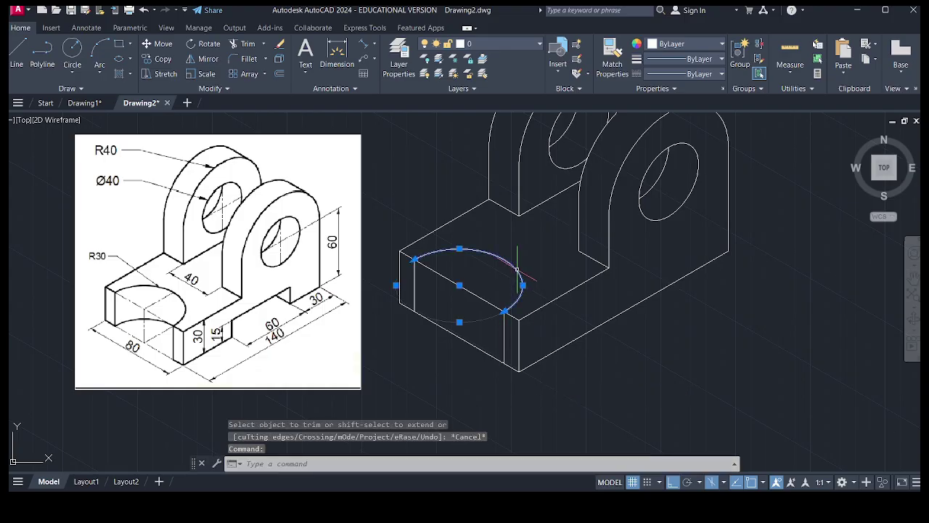
left_click(161, 59)
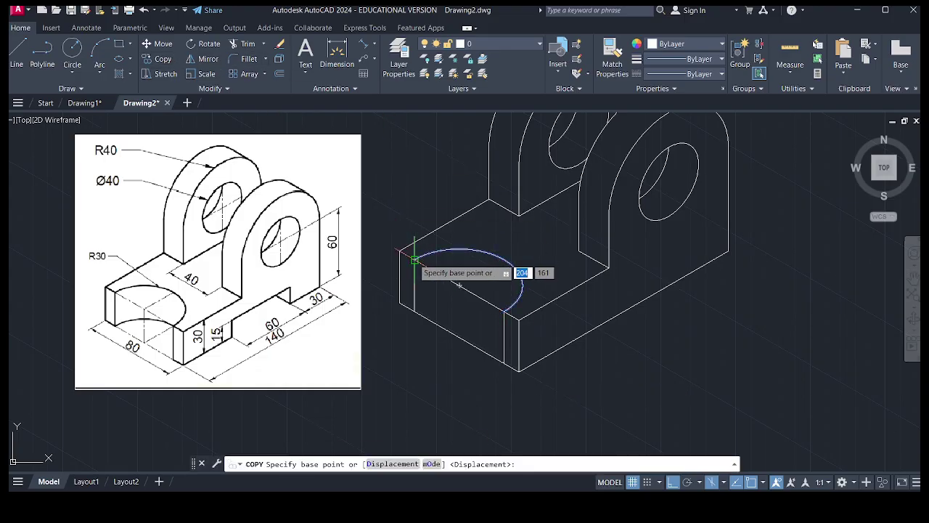
left_click(414, 258)
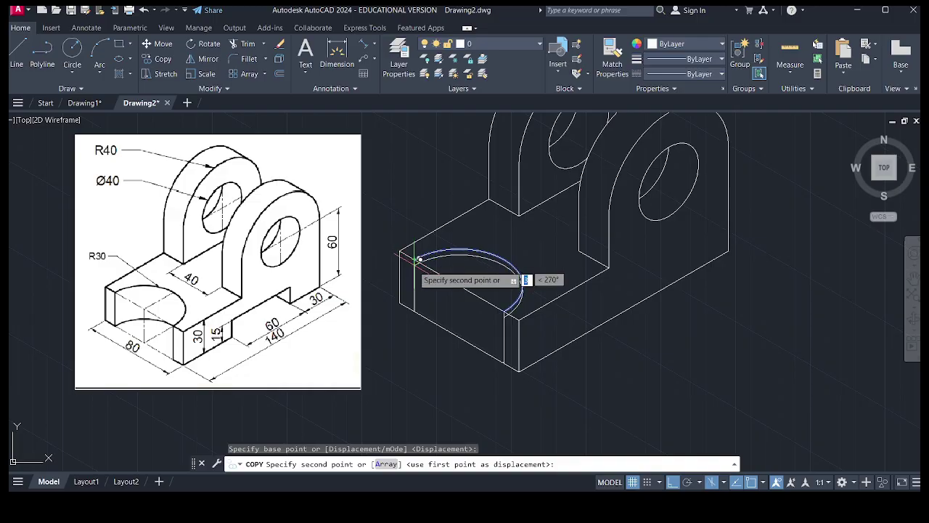
left_click(415, 311)
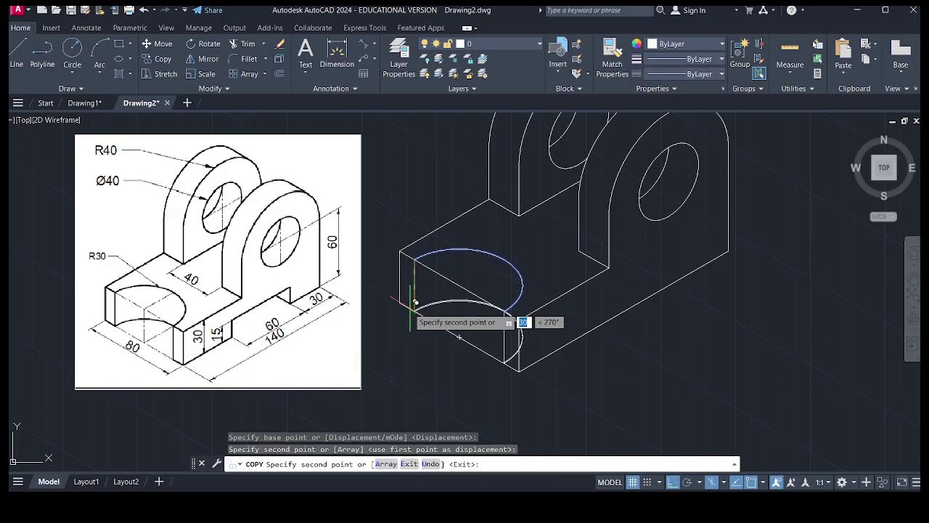
key("Escape")
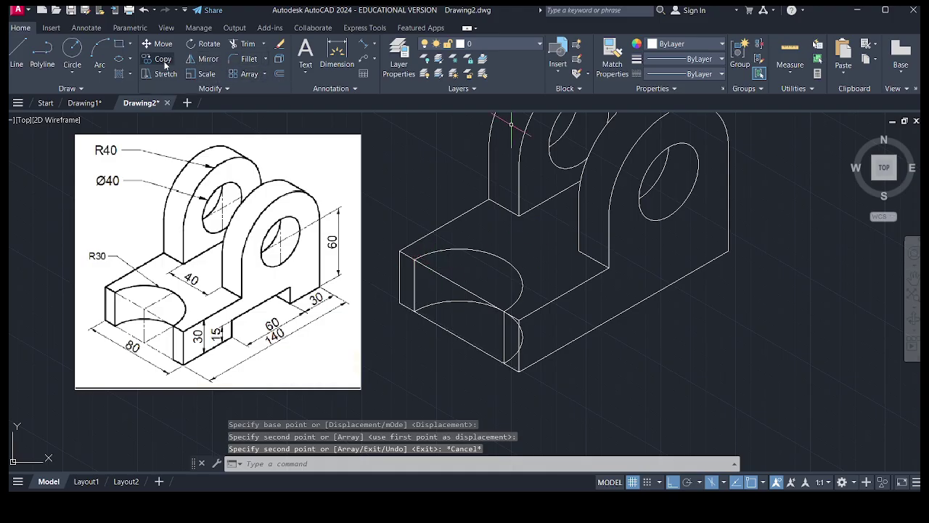
Trim the base end's upper and lower edges across the R30 cut-out and the hidden part of the copied arc
left_click(247, 45)
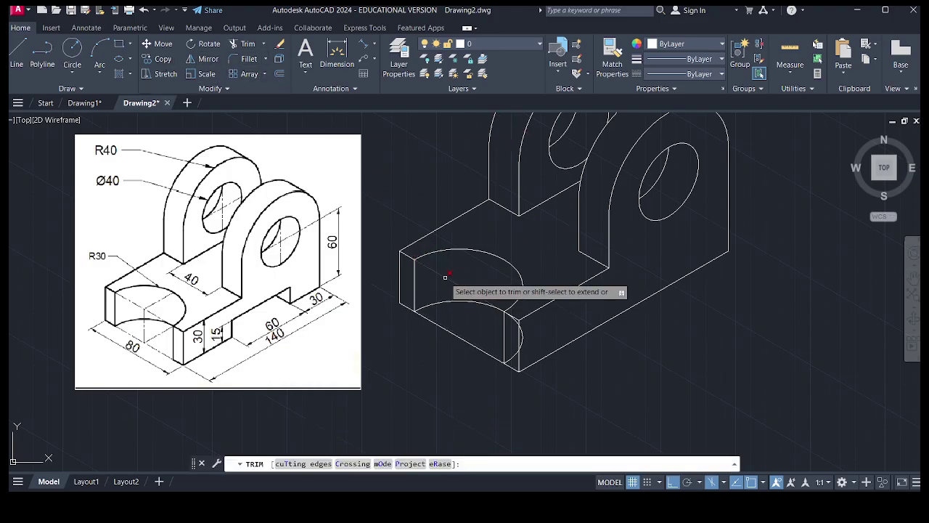
scroll(521, 334, "up", 3)
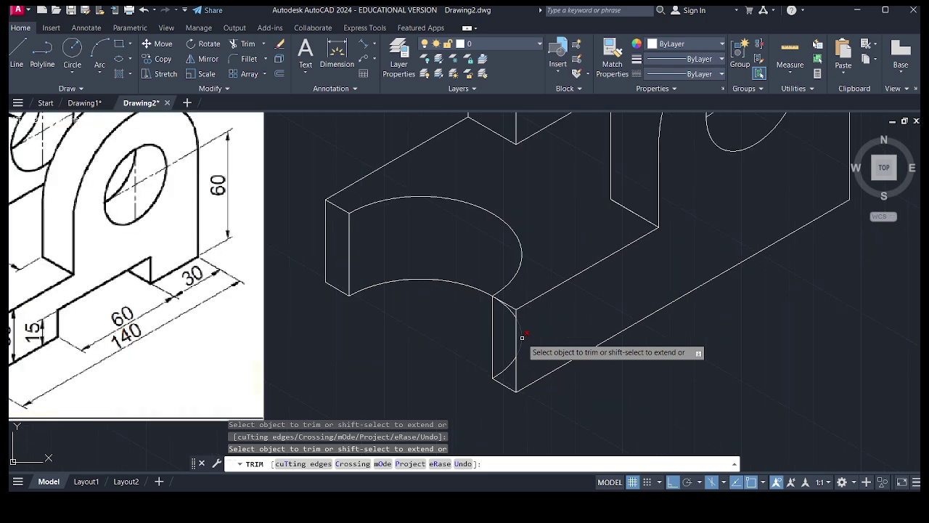
scroll(517, 325, "up", 4)
scroll(493, 297, "down", 4)
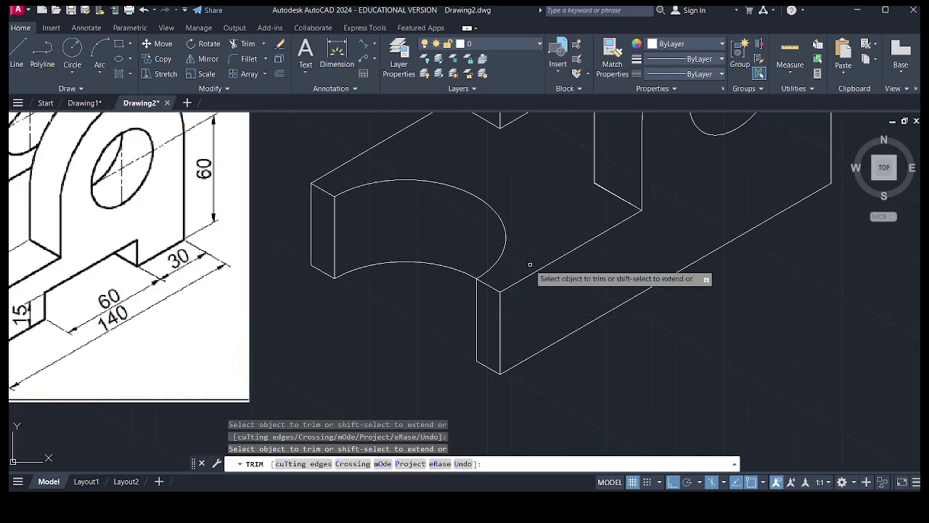
key("Escape")
Draw the notch outline in the right isoplane from the front upright's lower corner: 30 along the edge, 15 up, 60 parallel, then down past the edge
scroll(307, 276, "down", 4)
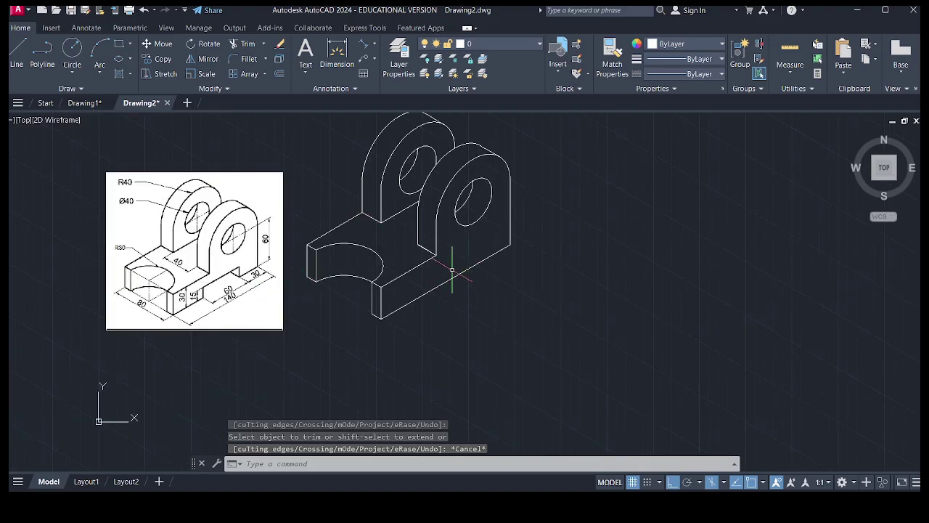
left_click(16, 52)
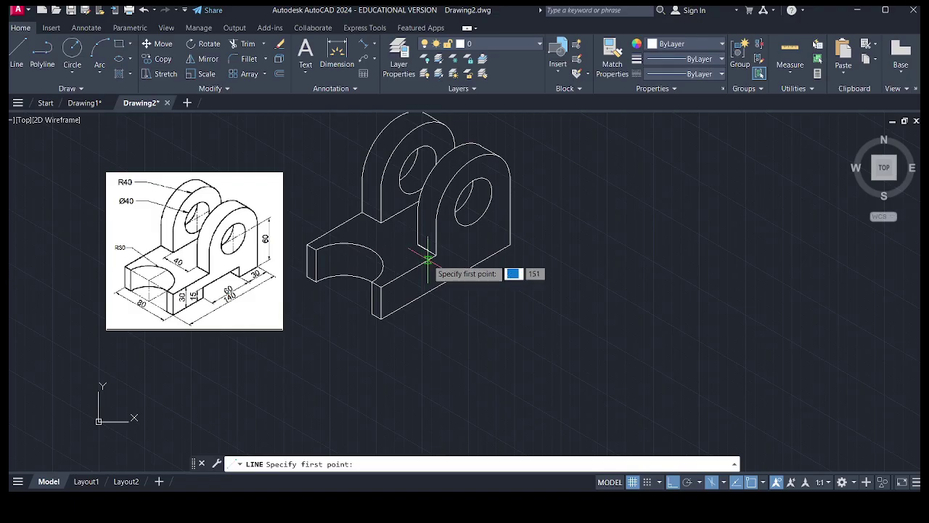
scroll(428, 259, "up", 2)
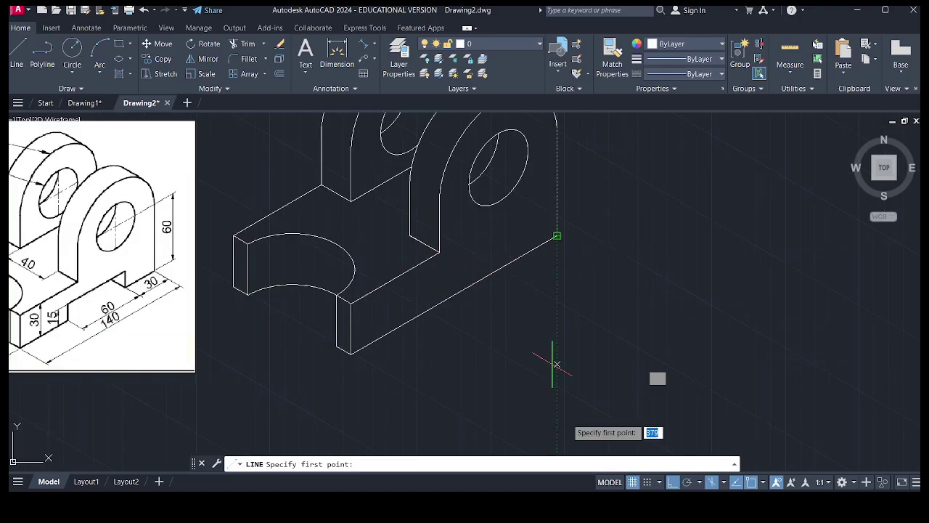
left_click(725, 482)
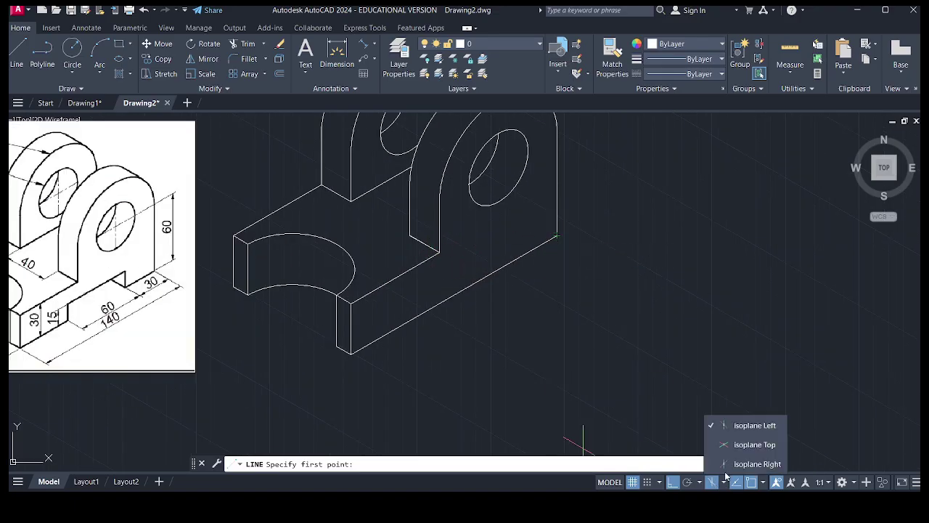
left_click(738, 461)
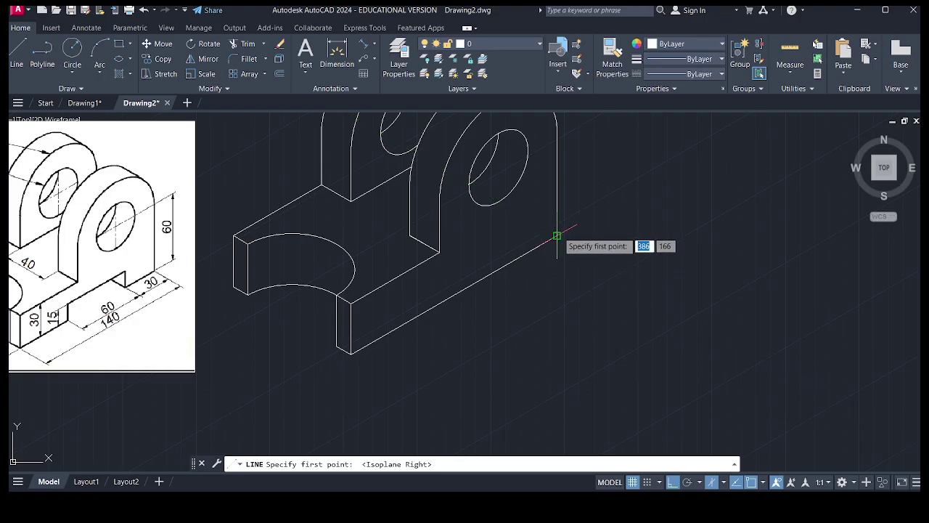
left_click(557, 235)
type("3")
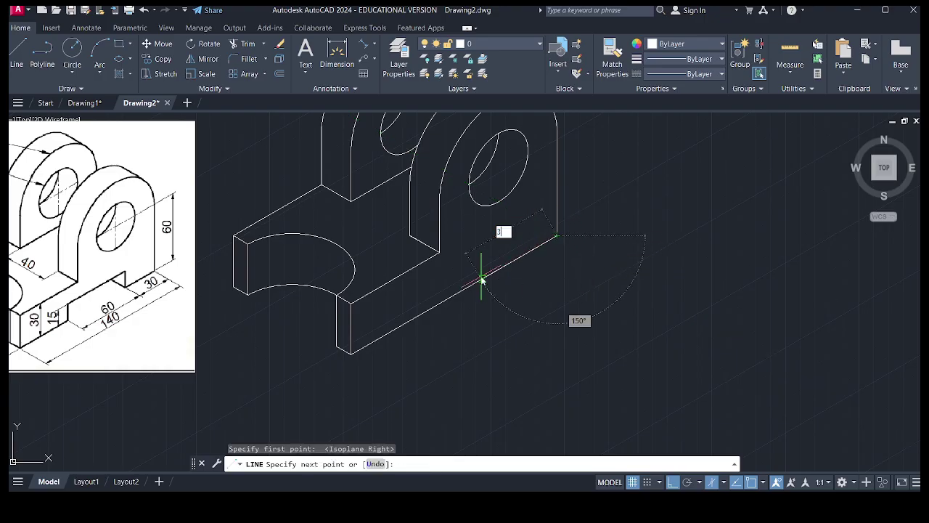
type("0")
key("Return")
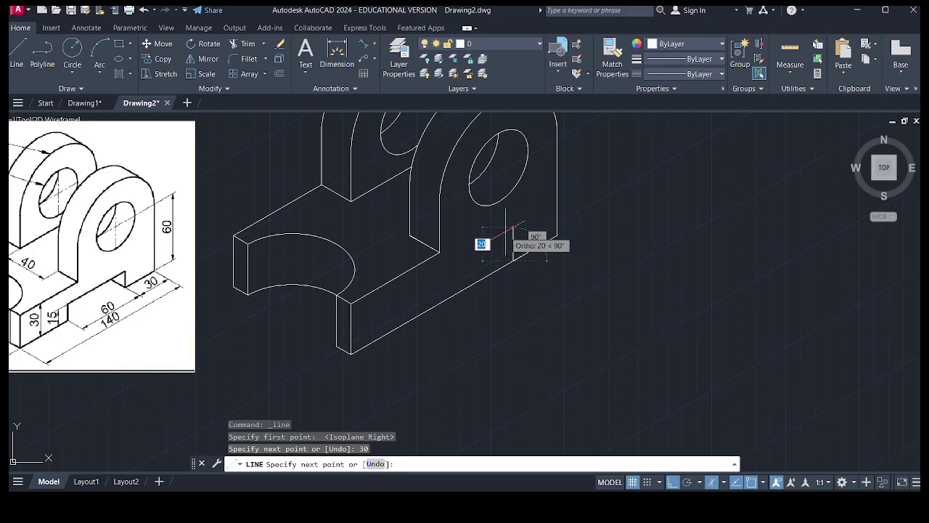
key("Return")
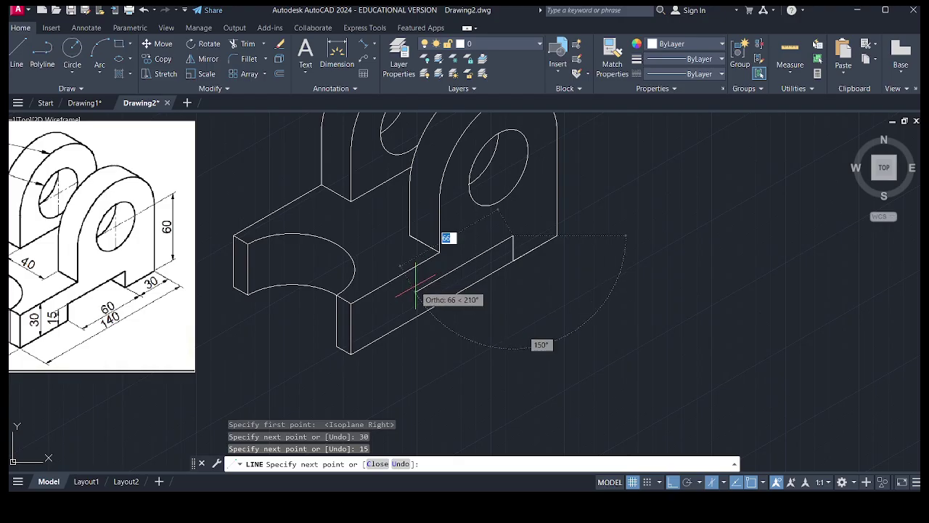
key("Return")
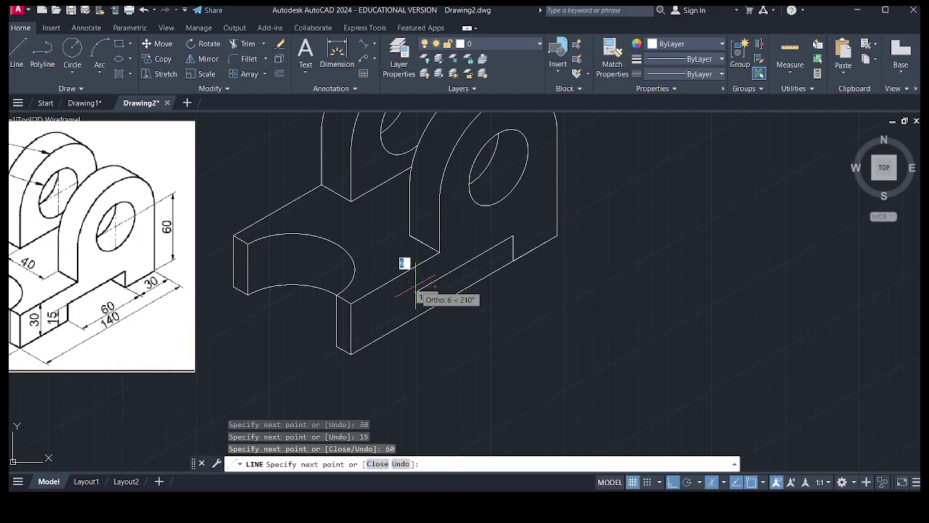
left_click(425, 312)
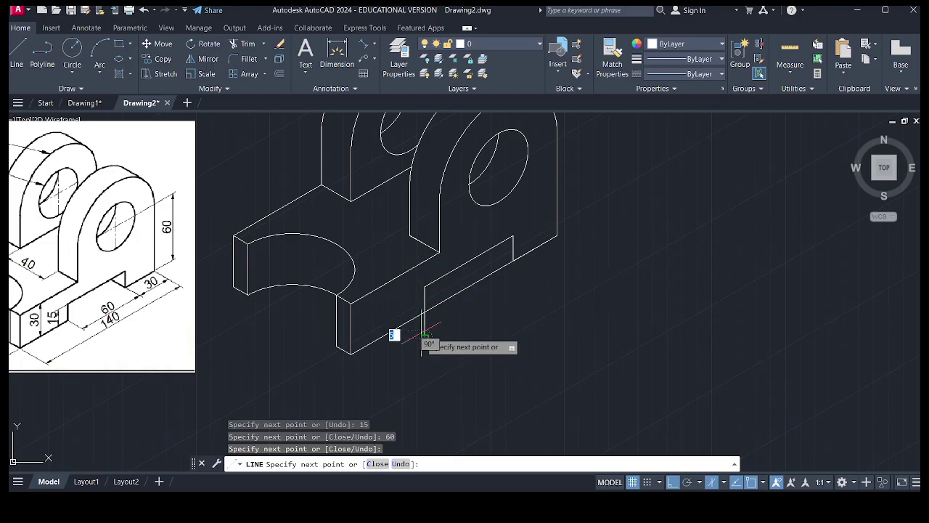
key("Escape")
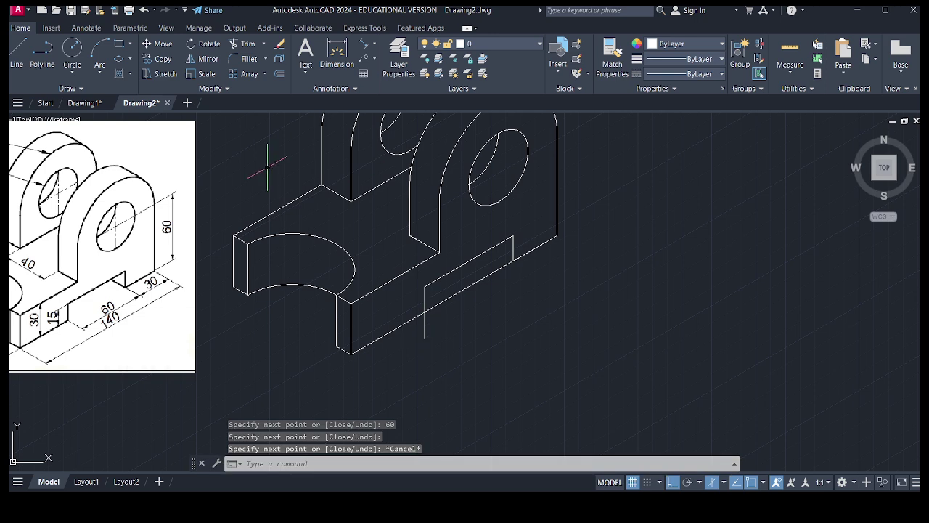
Trim the overhanging notch line and the base's lower edge across the notch, and erase the leftover line
left_click(244, 45)
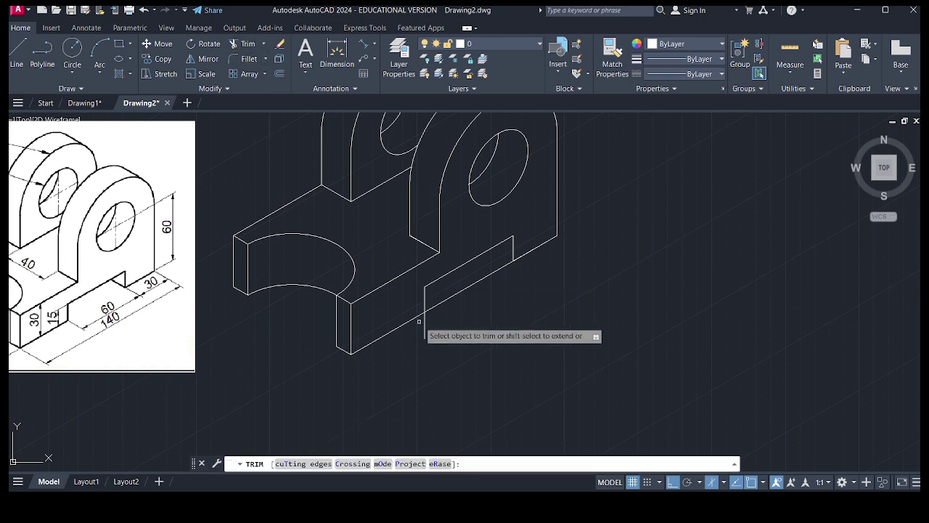
left_click(425, 327)
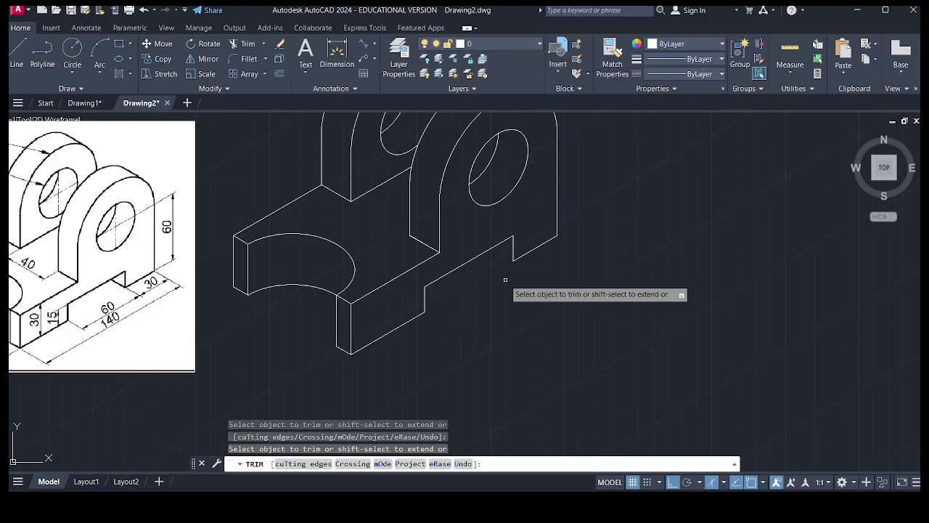
key("Escape")
key("Delete")
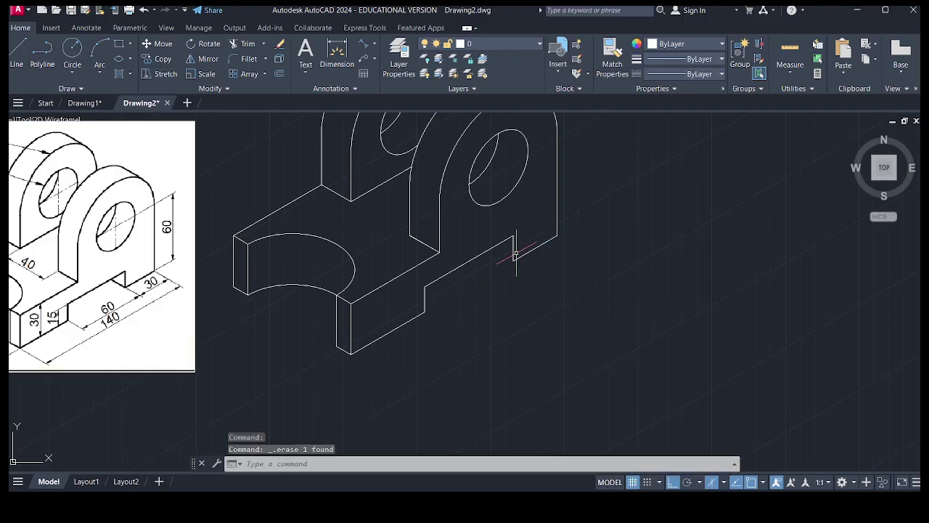
Draw a line in the left isoplane from the notch's lower corner nearest the front upright, running up and back past the notch's upper edge
left_click(725, 485)
left_click(724, 426)
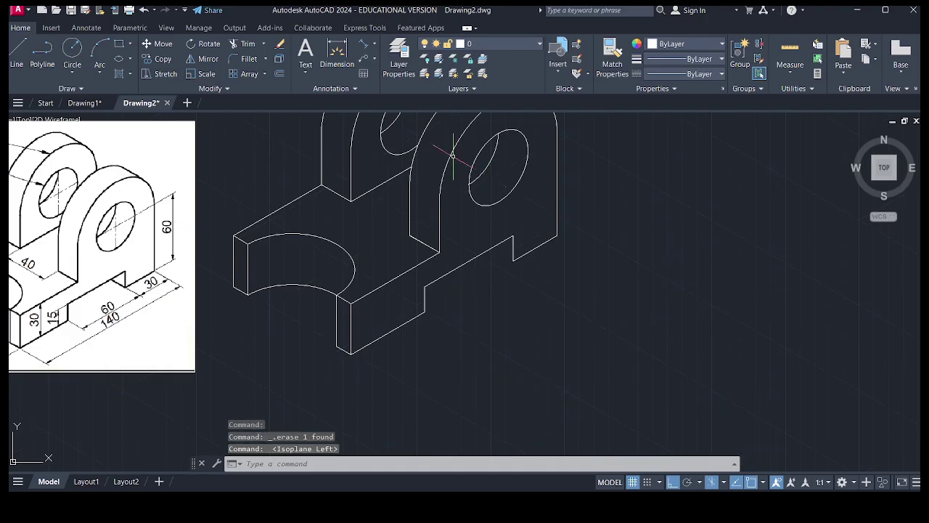
left_click(12, 53)
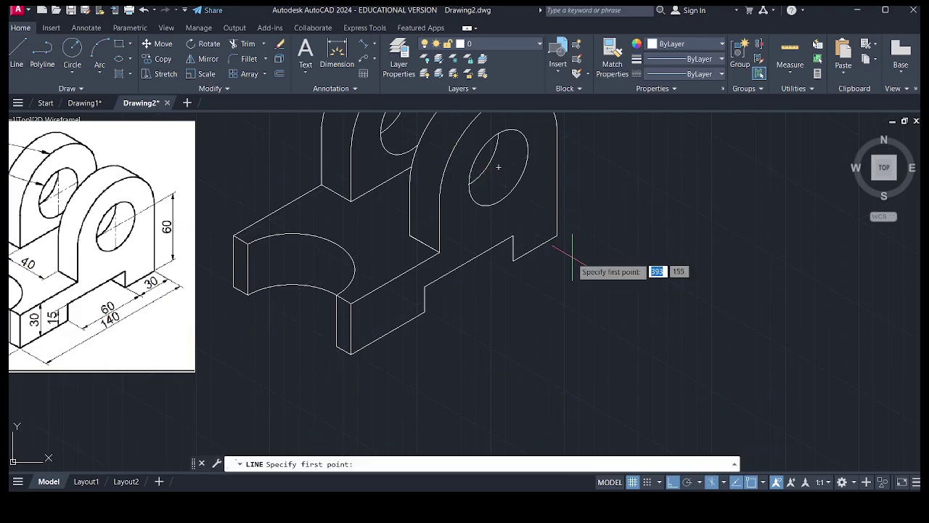
left_click(513, 239)
left_click(467, 234)
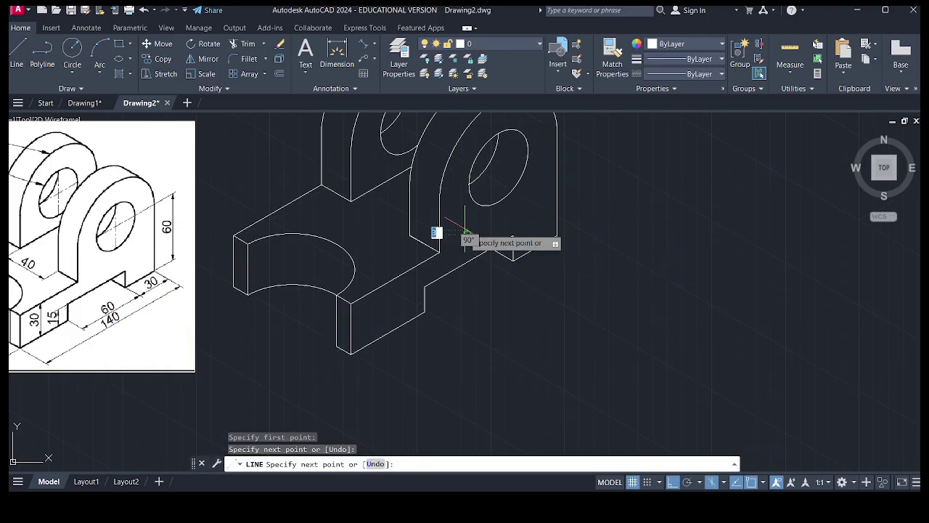
key("Escape")
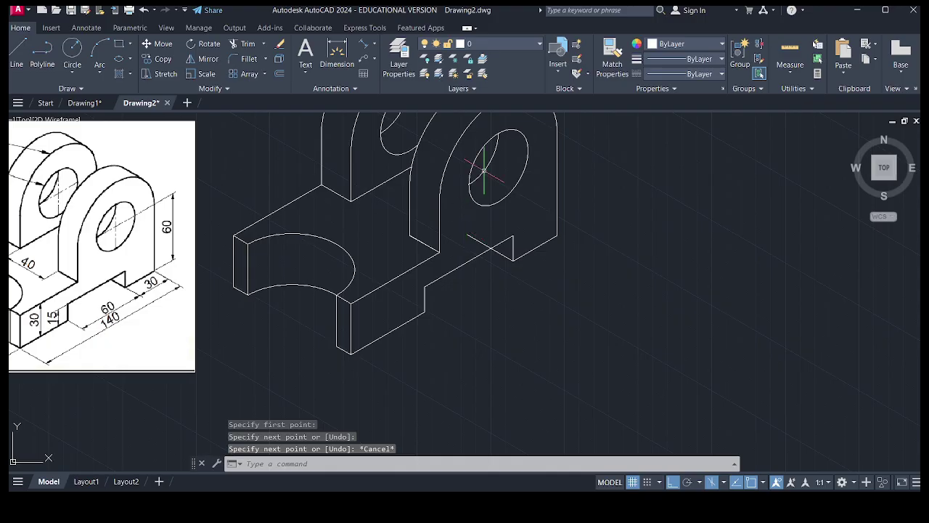
Trim the part of the new depth line that extends beyond the notch's upper edge
left_click(244, 46)
left_click(475, 240)
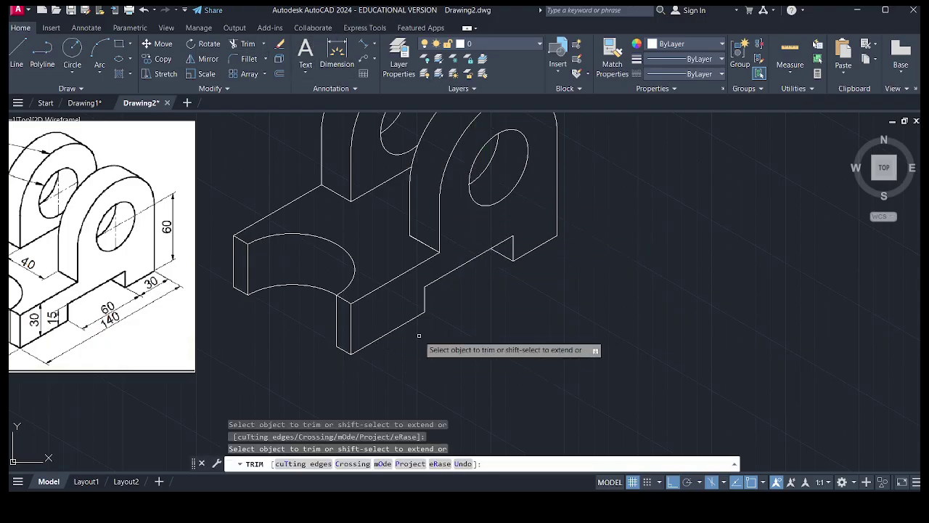
key("Escape")
scroll(383, 334, "down", 2)
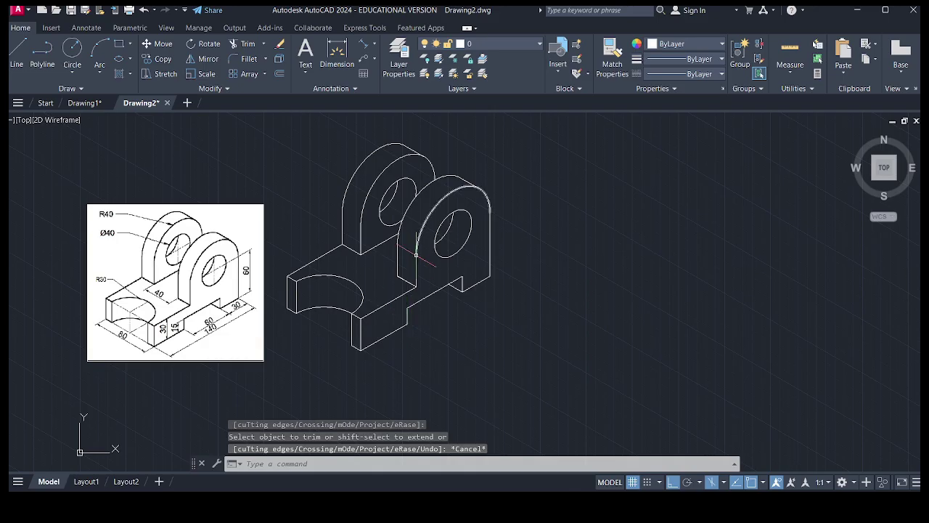
Add an aligned dimension for the base's width between the lower outer corners of the cut-out end, offset below the bracket
left_click(374, 44)
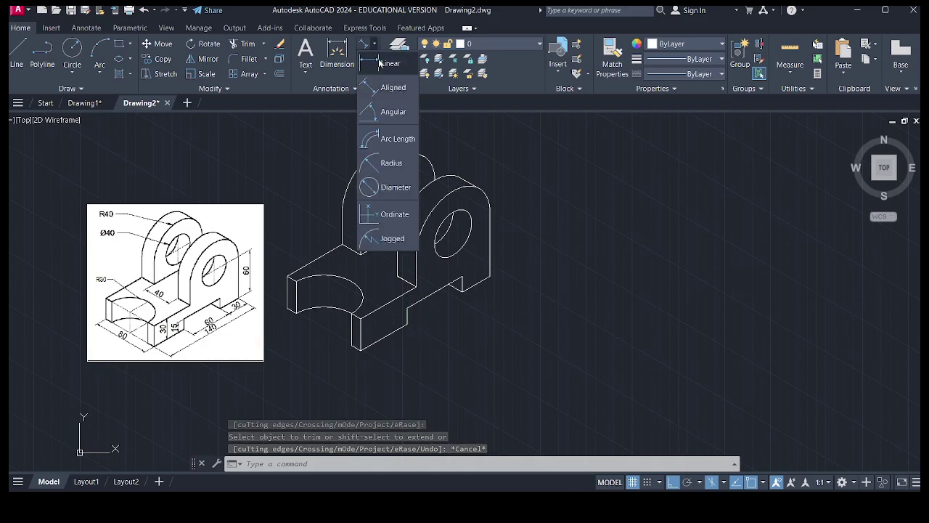
left_click(388, 87)
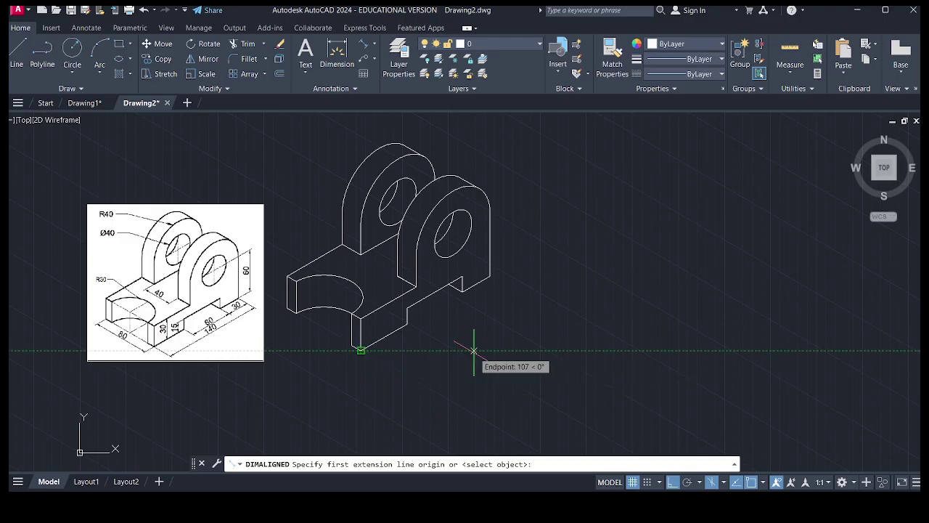
left_click(360, 351)
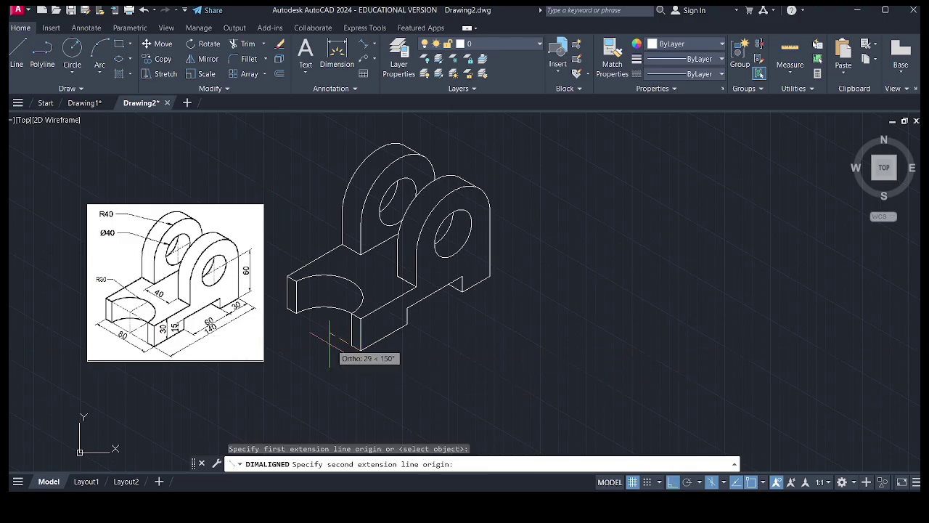
left_click(288, 308)
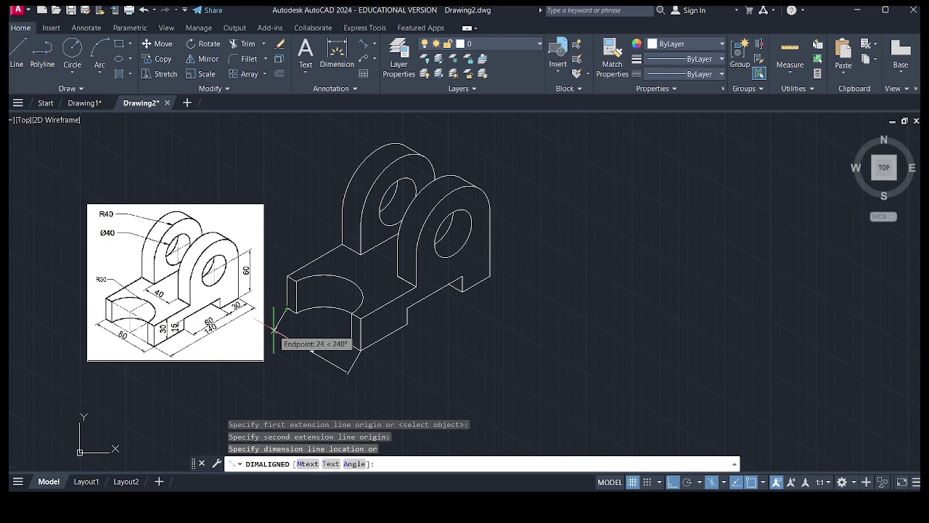
left_click(275, 327)
scroll(312, 342, "up", 2)
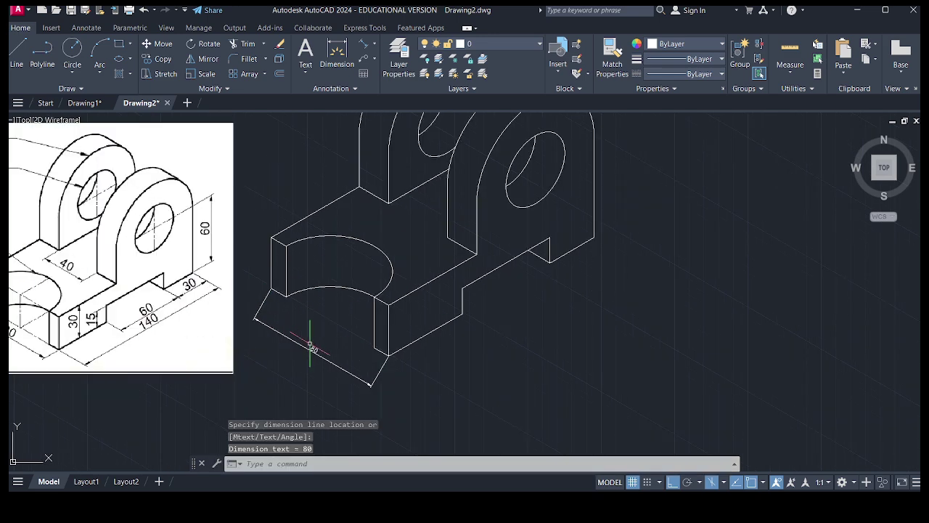
Add an aligned dimension across the gap between the two uprights at their facing lower corners
right_click(329, 326)
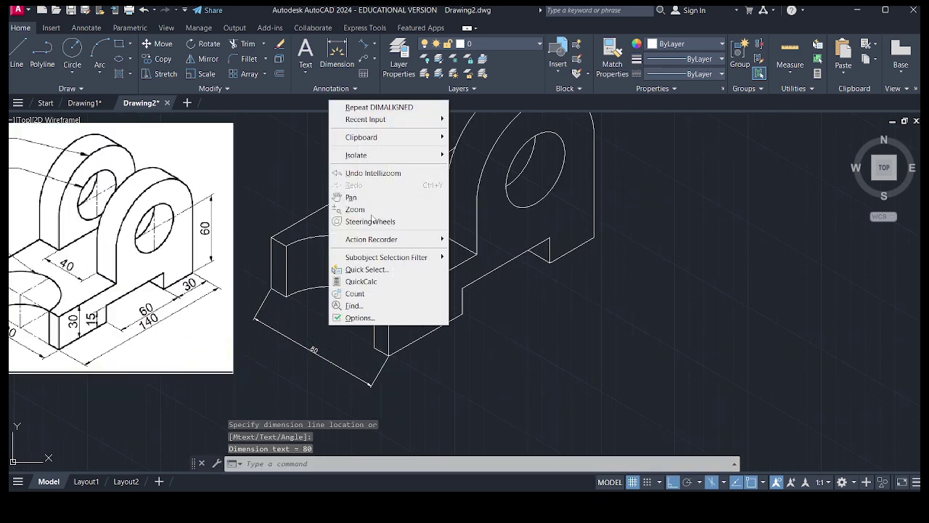
left_click(356, 104)
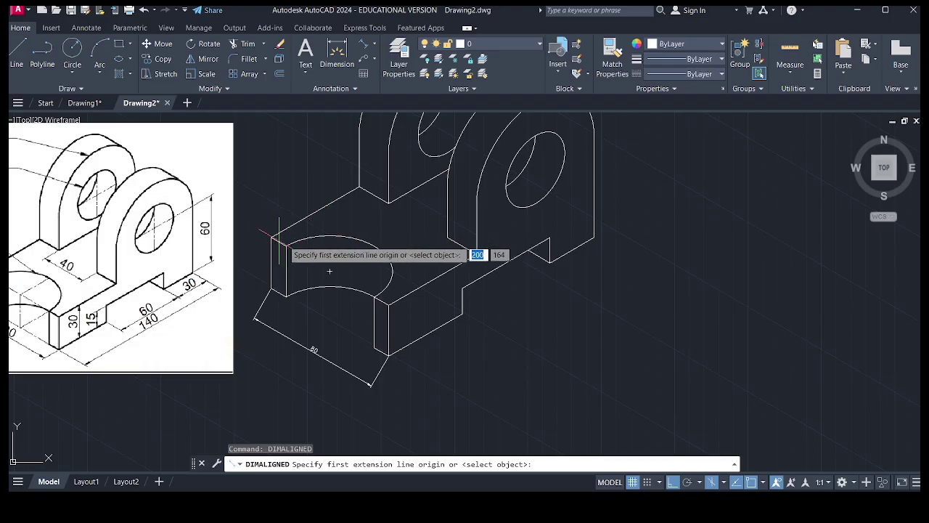
scroll(327, 270, "down", 1)
left_click(333, 209)
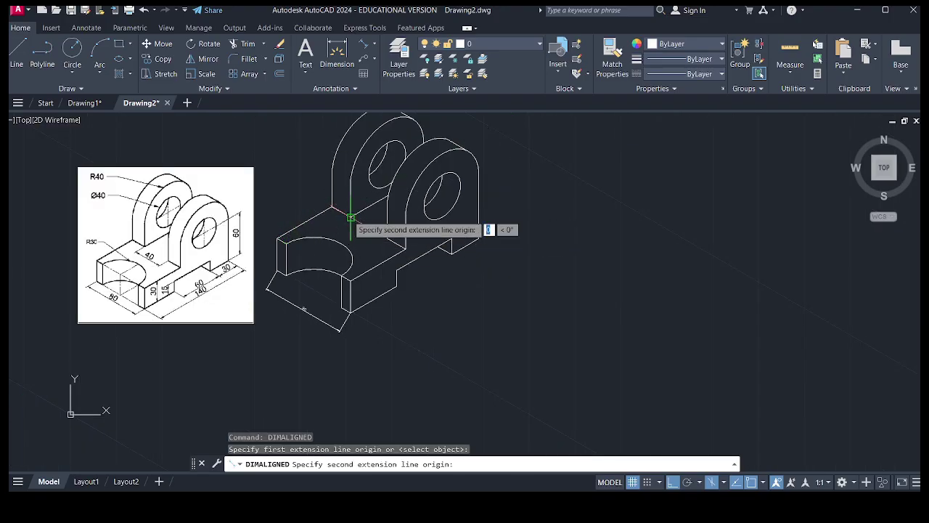
left_click(384, 240)
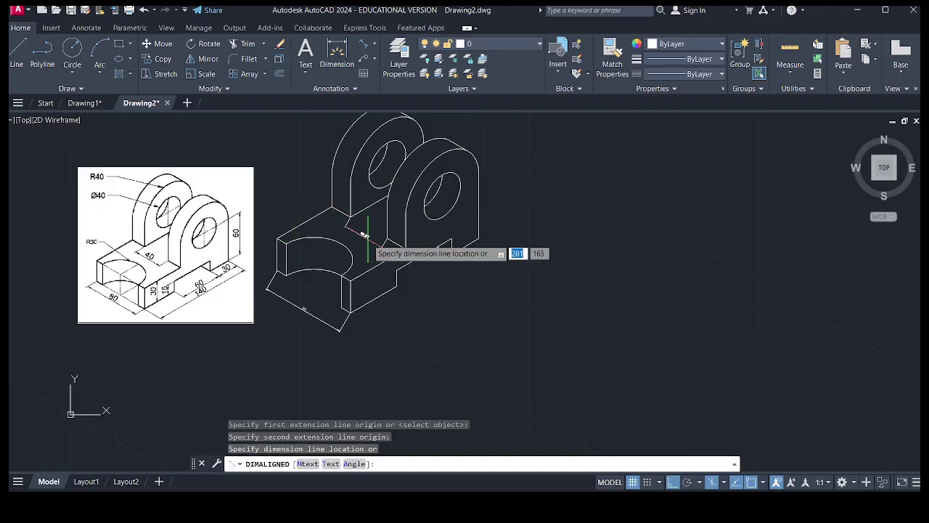
left_click(382, 219)
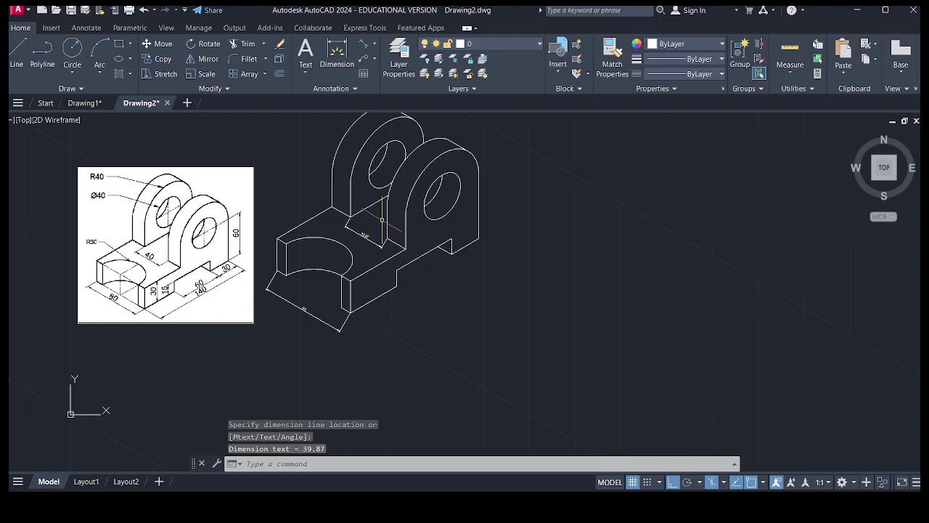
Switch to the right isoplane and add an aligned dimension for the base's full length, placed well outside its bottom edge
right_click(561, 229)
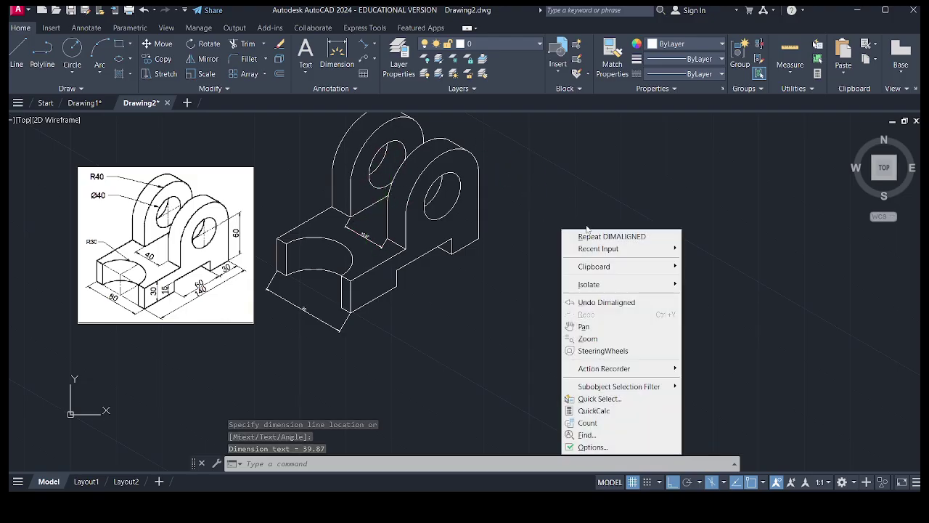
left_click(724, 482)
left_click(724, 482)
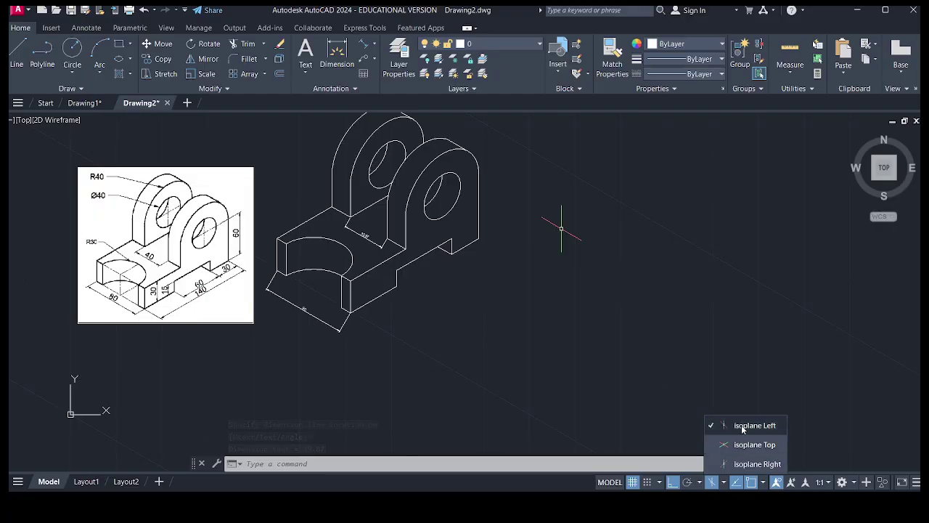
left_click(741, 429)
left_click(740, 430)
left_click(757, 464)
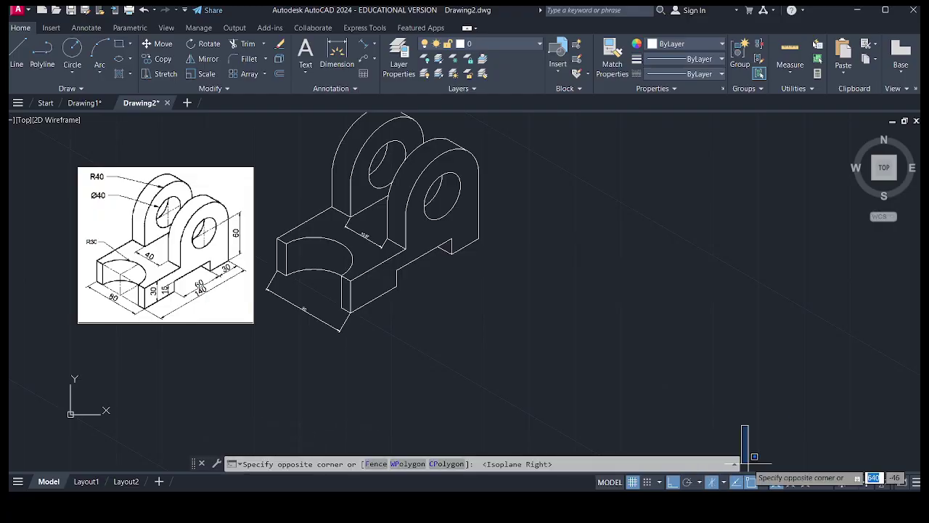
left_click(479, 258)
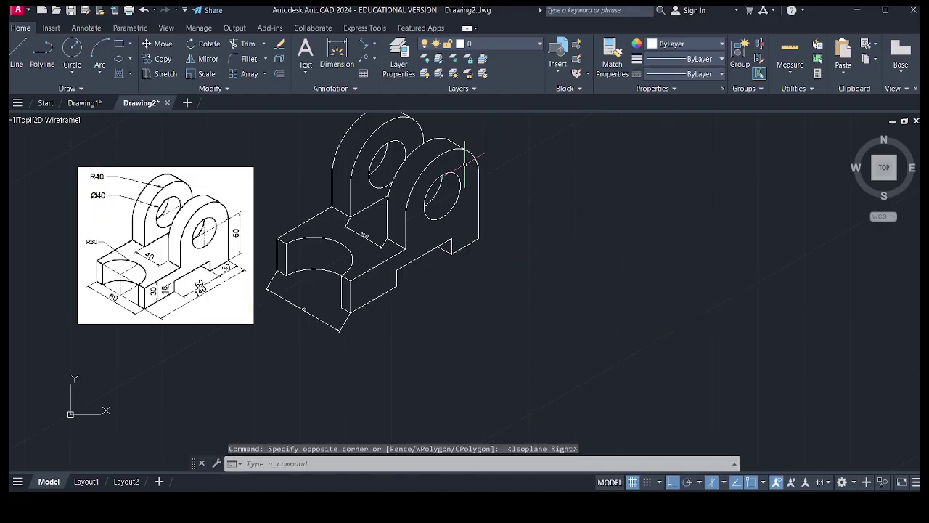
left_click(367, 45)
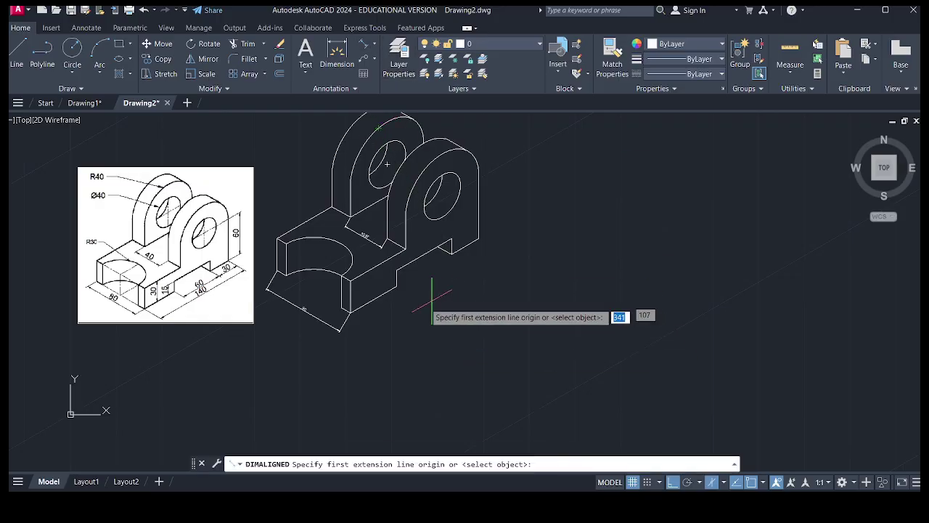
scroll(349, 310, "up", 5)
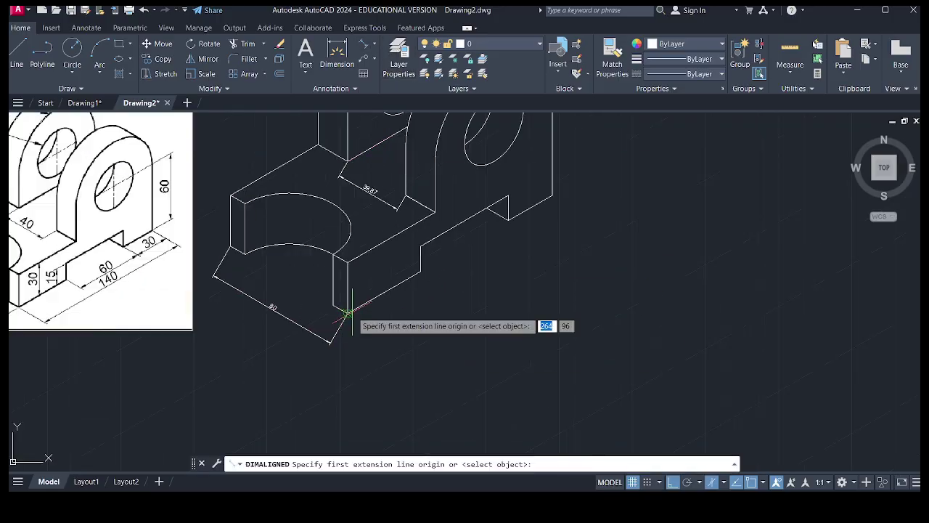
left_click(342, 315)
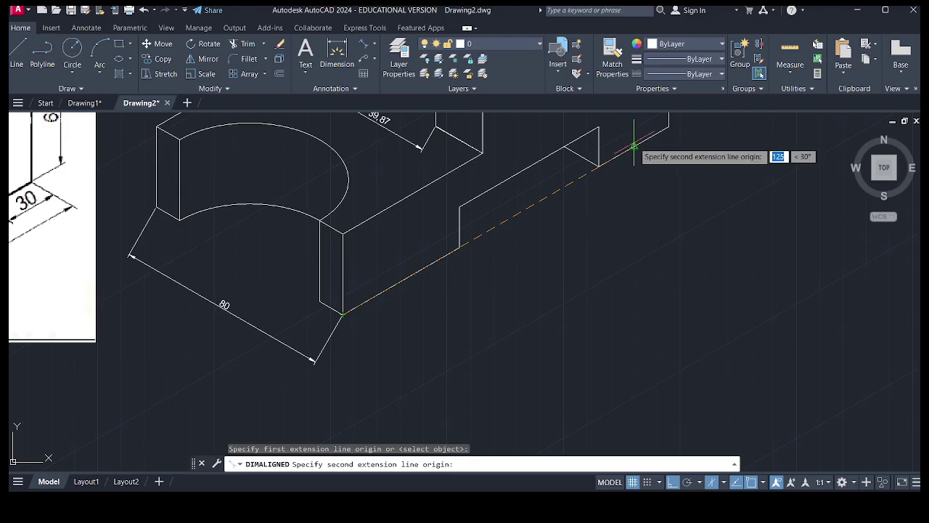
left_click(668, 126)
left_click(719, 251)
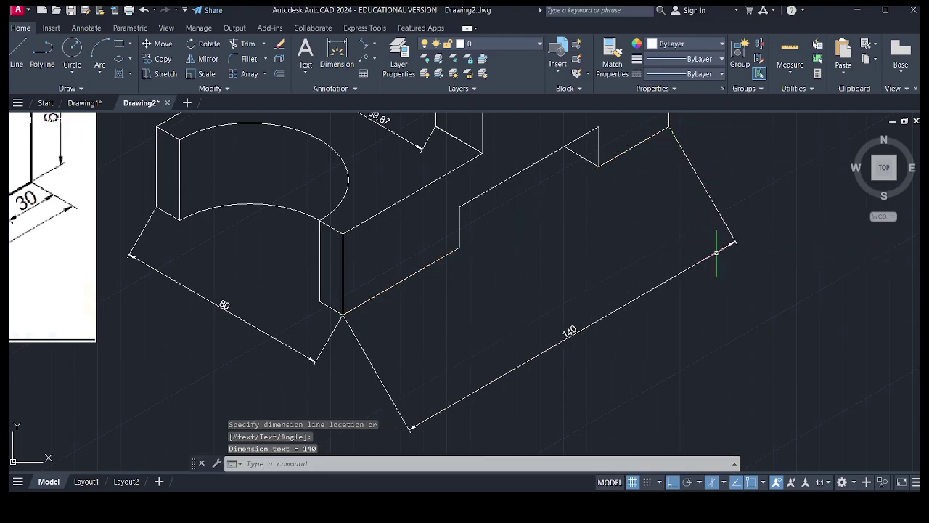
Add an aligned dimension to the bottom edge segment between the notch and the front upright's outer corner, inside the overall length dimension
right_click(598, 222)
left_click(615, 229)
left_click(598, 166)
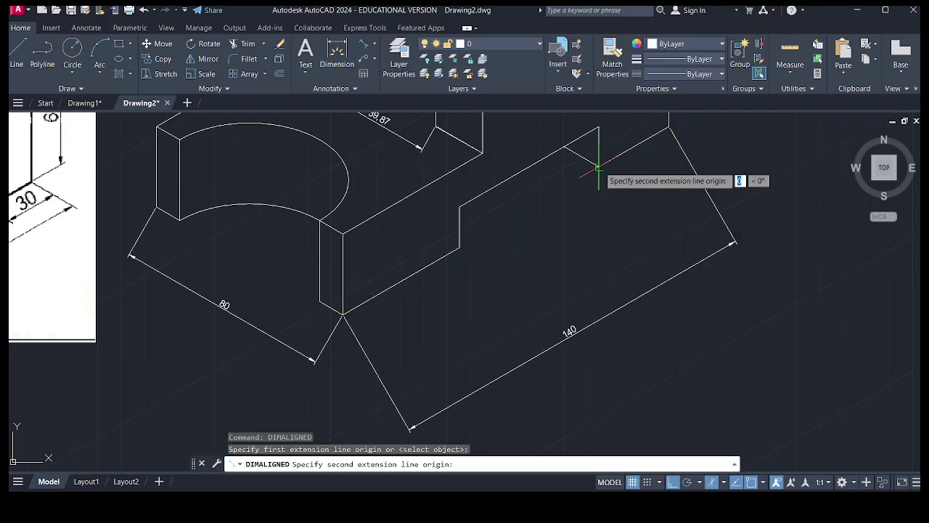
left_click(669, 127)
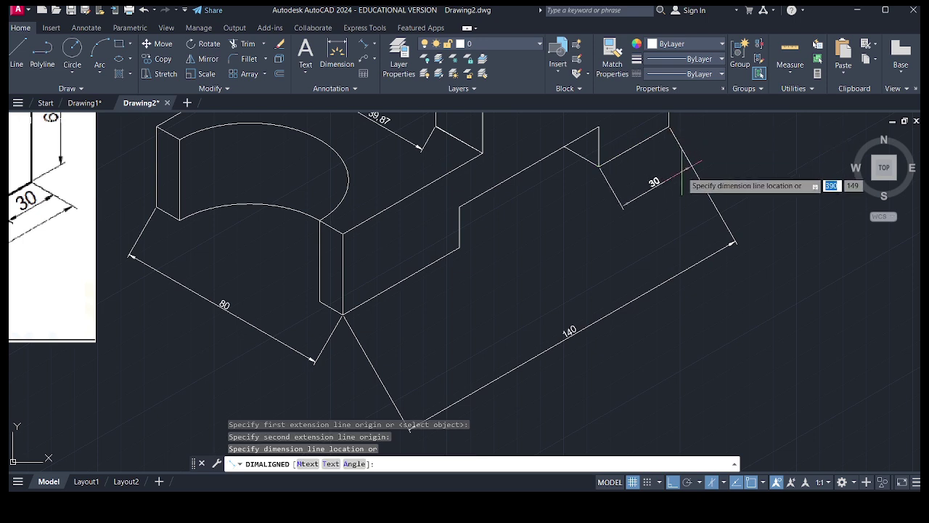
left_click(675, 176)
Add an aligned dimension for the notch's width between its two lower corners, placed in line with the neighbouring 30 dimension
right_click(537, 222)
left_click(573, 225)
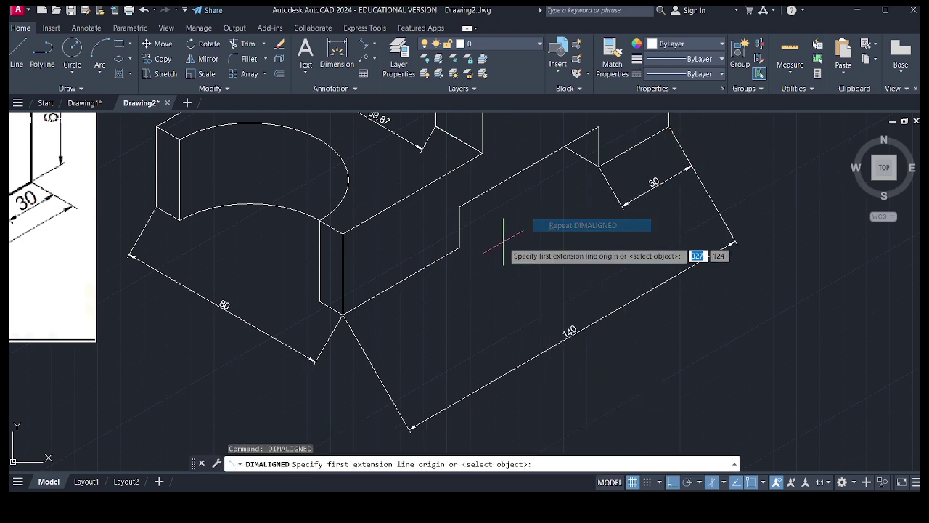
left_click(460, 247)
left_click(598, 166)
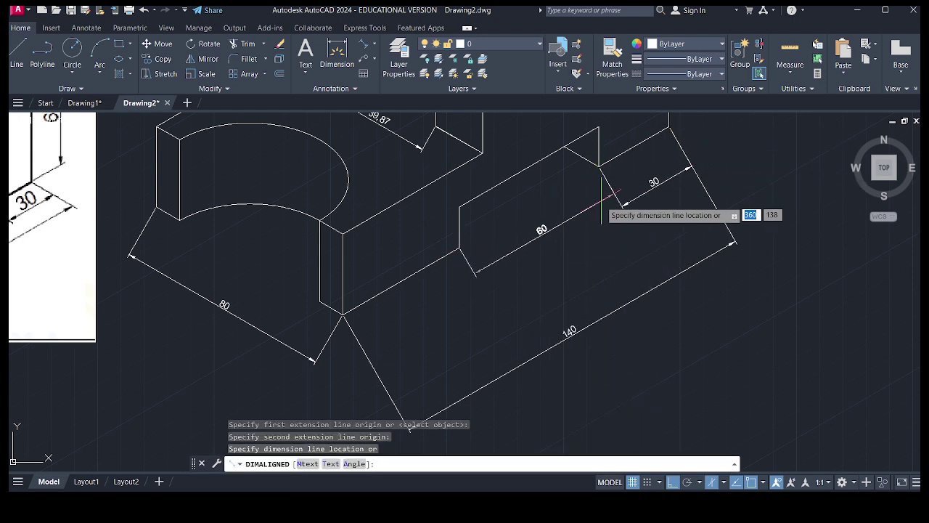
left_click(608, 211)
scroll(520, 305, "down", 6)
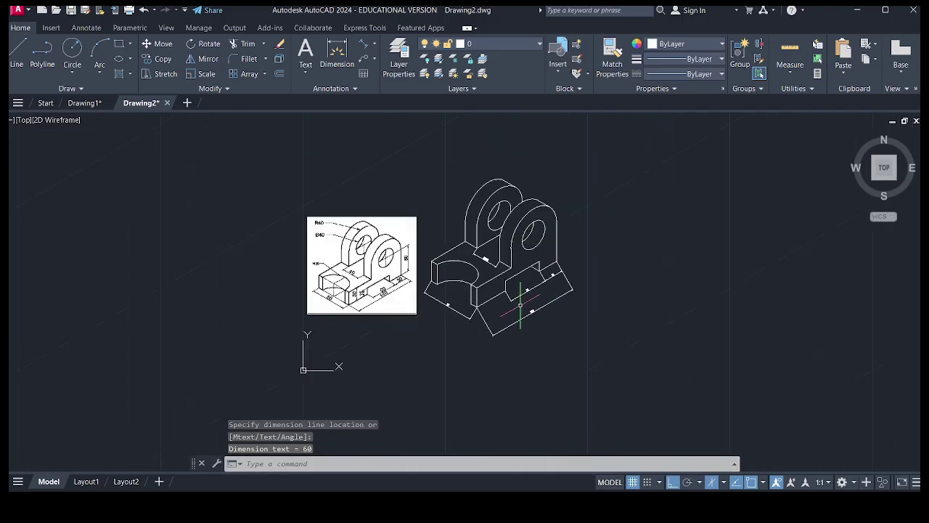
scroll(515, 290, "up", 2)
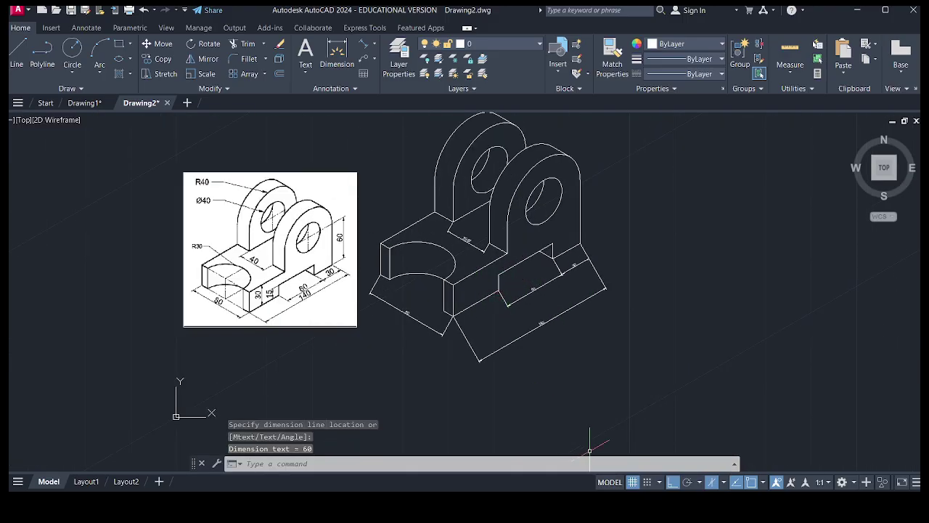
Add an aligned dimension for the notch's height along its vertical edge nearer the cut-out end
right_click(563, 235)
left_click(596, 240)
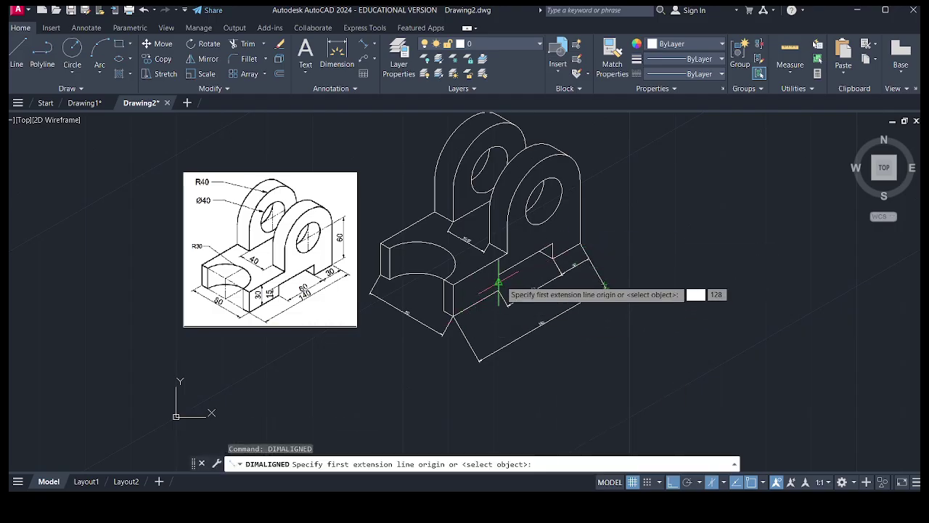
left_click(498, 276)
left_click(498, 290)
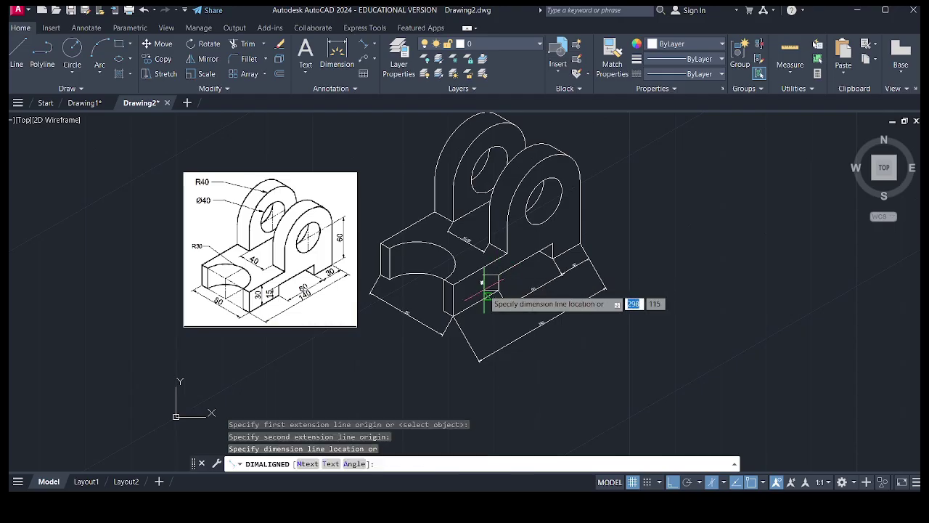
left_click(485, 294)
scroll(484, 290, "up", 5)
Add an aligned dimension for the base's height along its vertical corner edge beside the cut-out, placed on the cut-out side
right_click(557, 281)
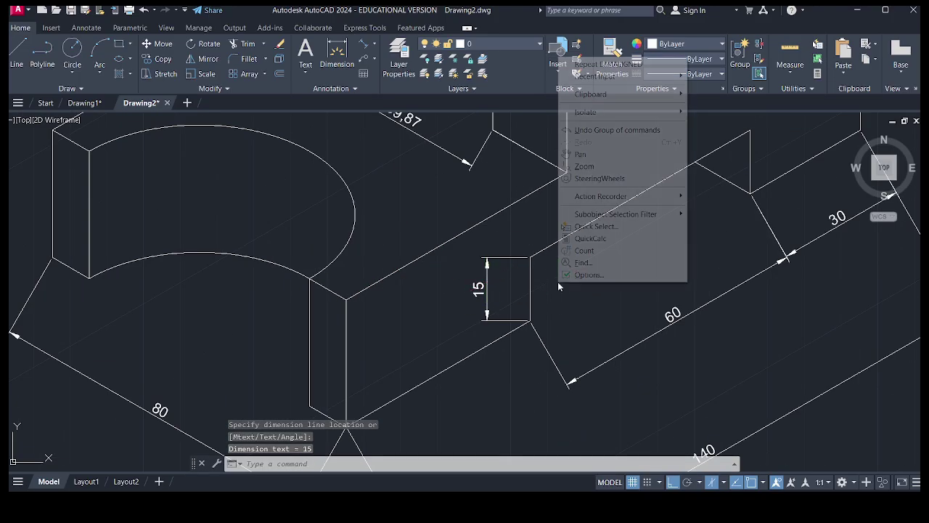
left_click(603, 64)
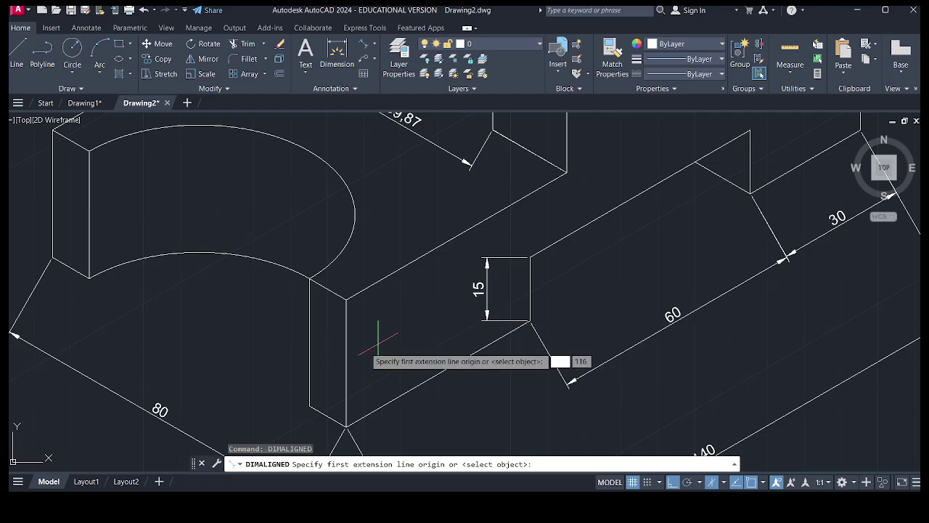
scroll(378, 332, "down", 5)
scroll(398, 354, "up", 2)
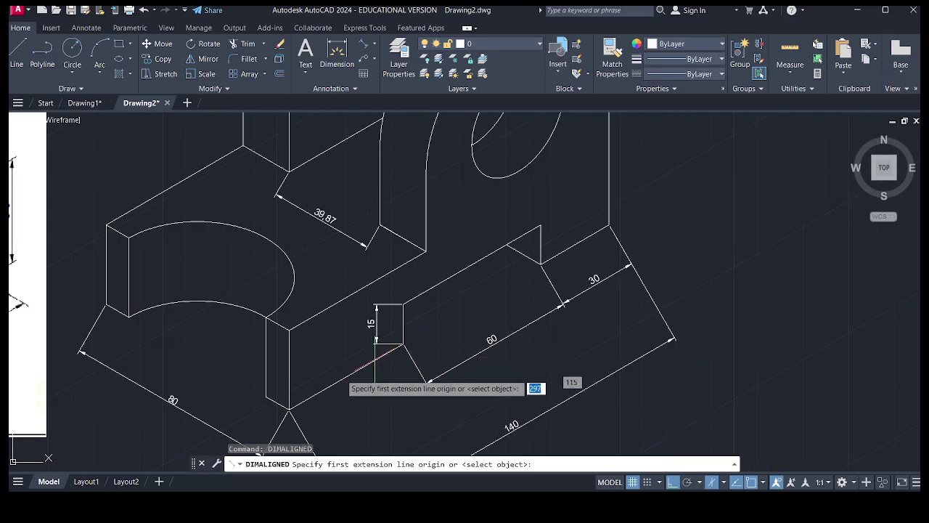
left_click(288, 409)
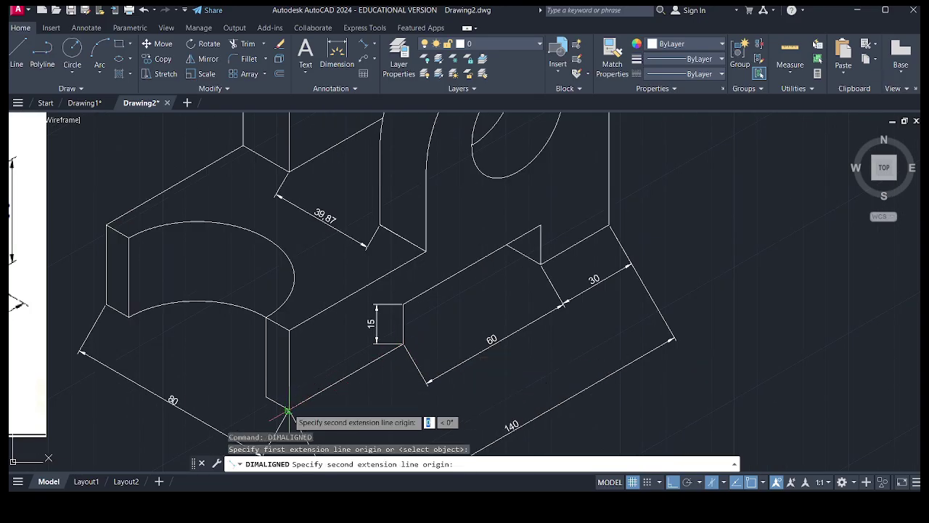
left_click(289, 331)
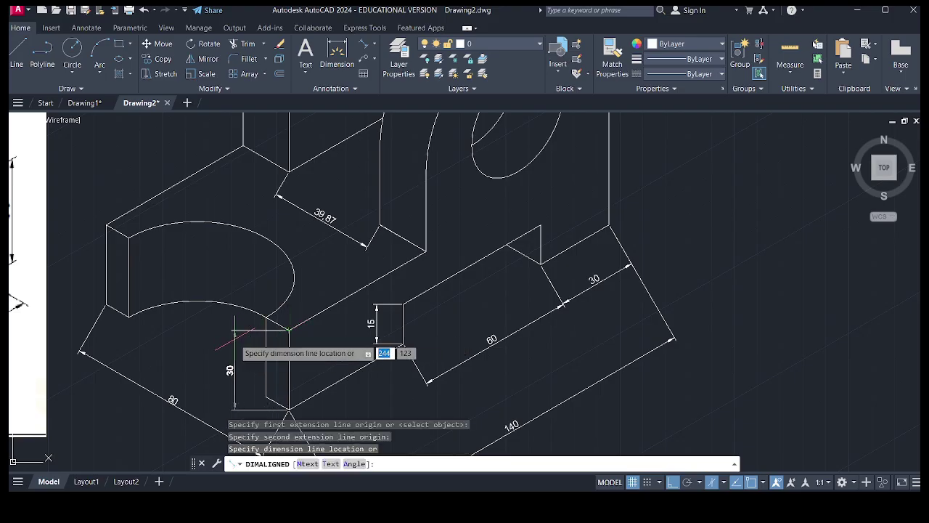
left_click(258, 363)
scroll(270, 355, "down", 2)
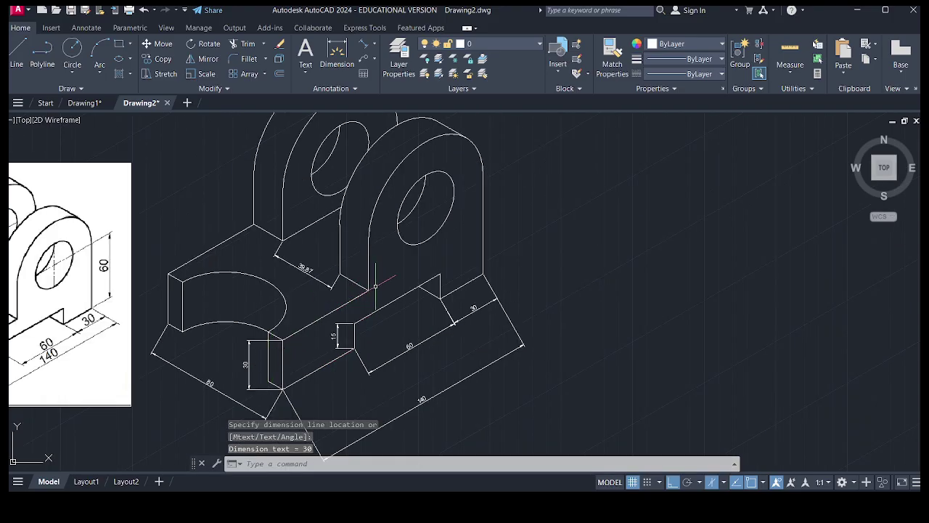
scroll(312, 370, "down", 2)
right_click(443, 234)
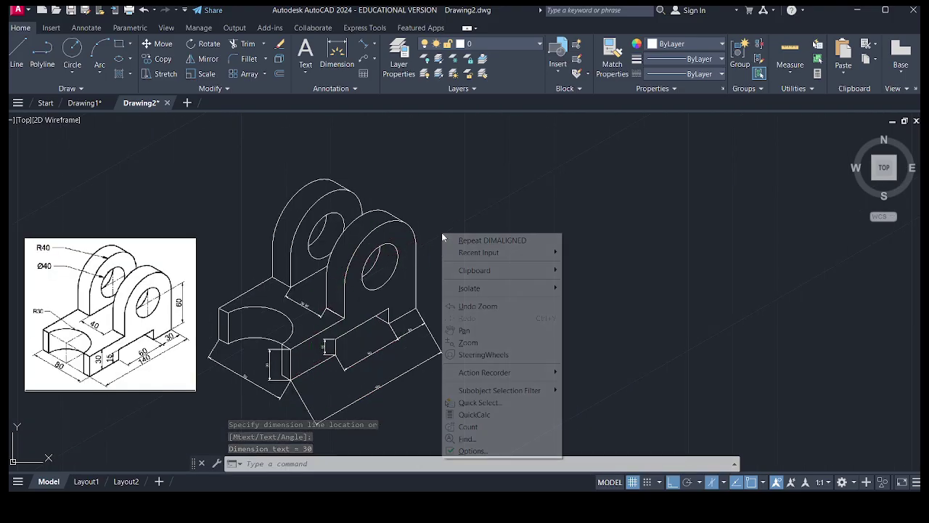
left_click(456, 241)
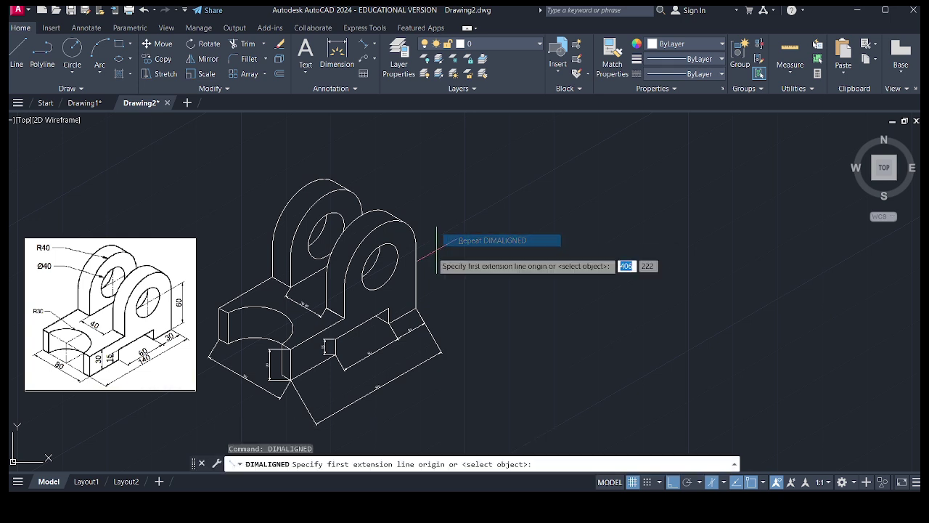
left_click(379, 267)
scroll(374, 338, "up", 4)
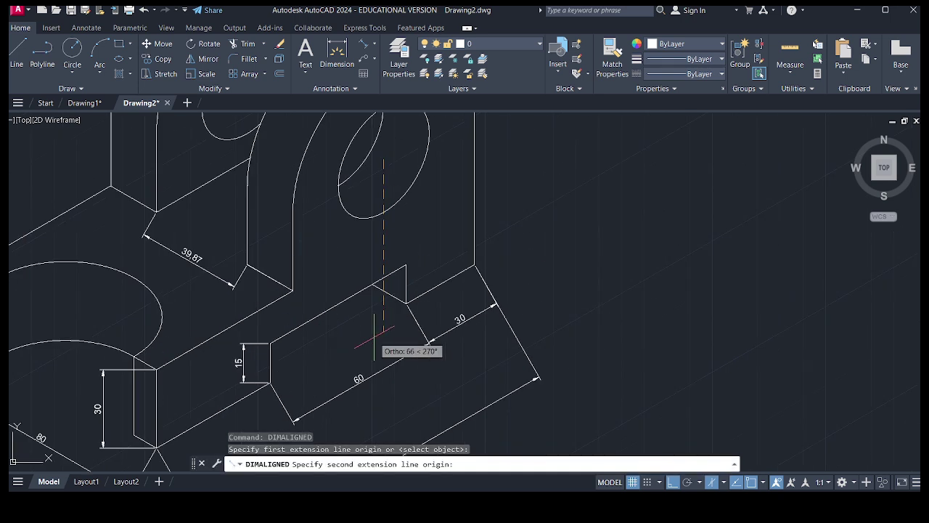
left_click(406, 302)
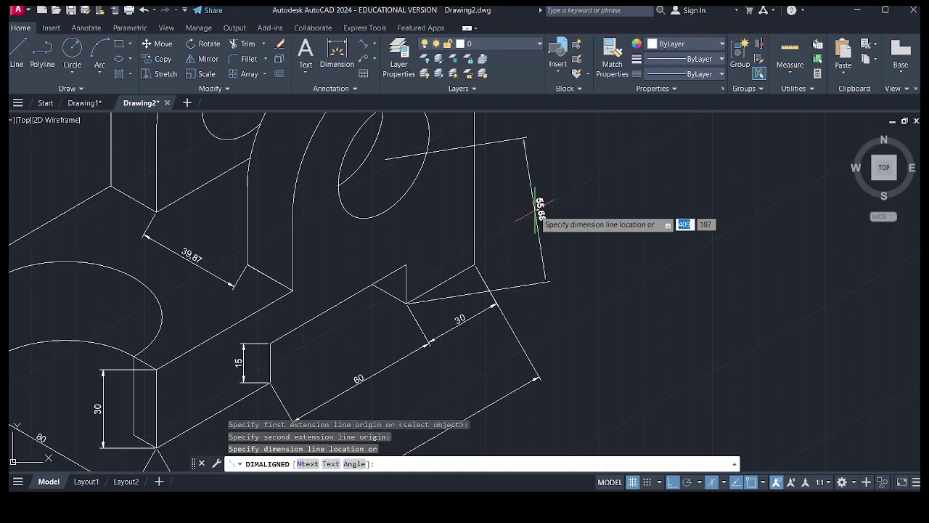
key("Escape")
right_click(541, 212)
left_click(589, 219)
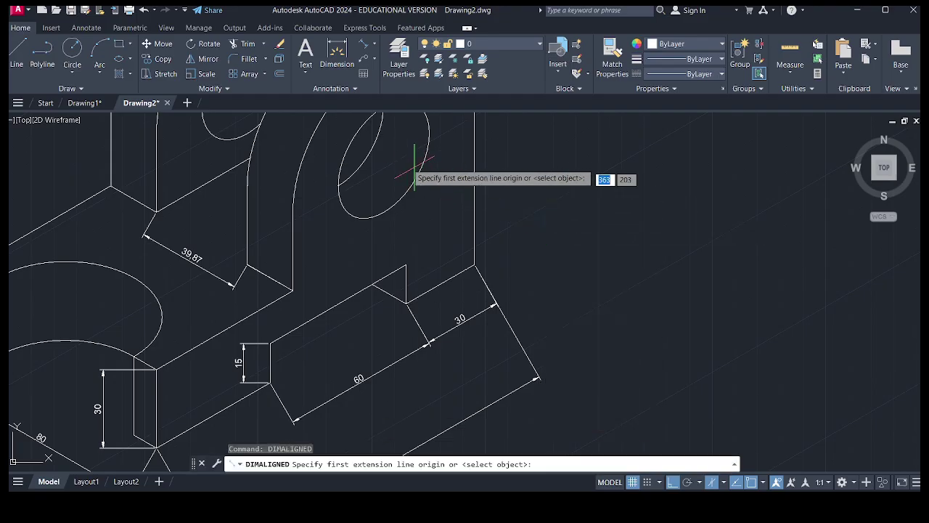
scroll(415, 174, "down", 4)
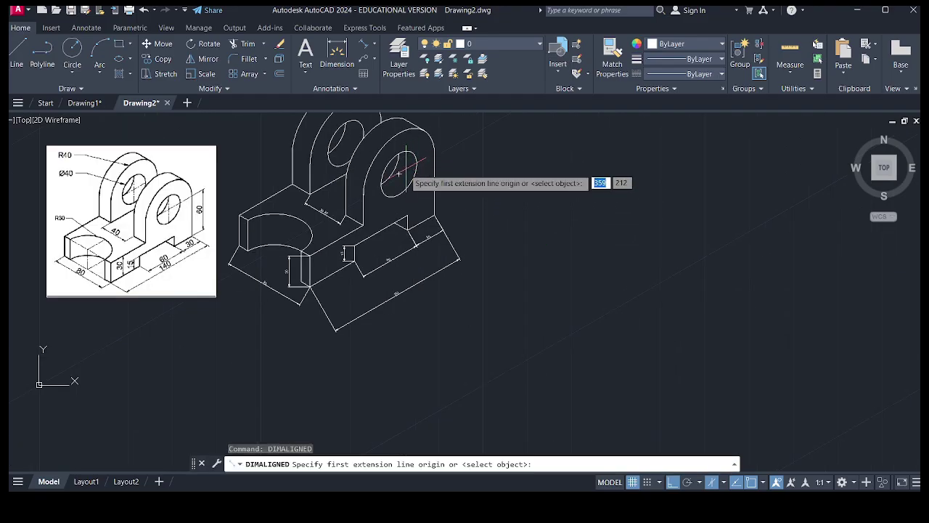
left_click(398, 174)
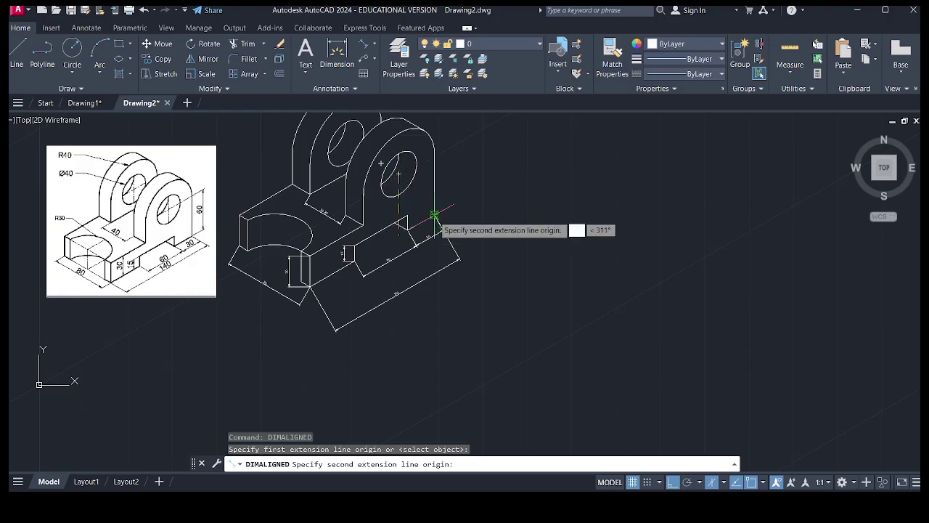
left_click(434, 215)
key("Escape")
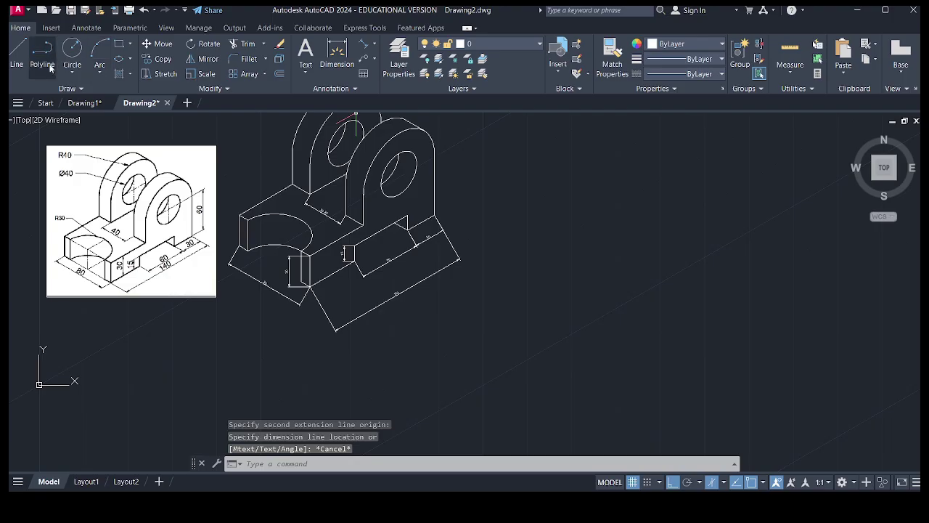
Draw a centre line from the front hole's centre along the isometric axis to just beyond the upright's outer vertical edge
left_click(22, 52)
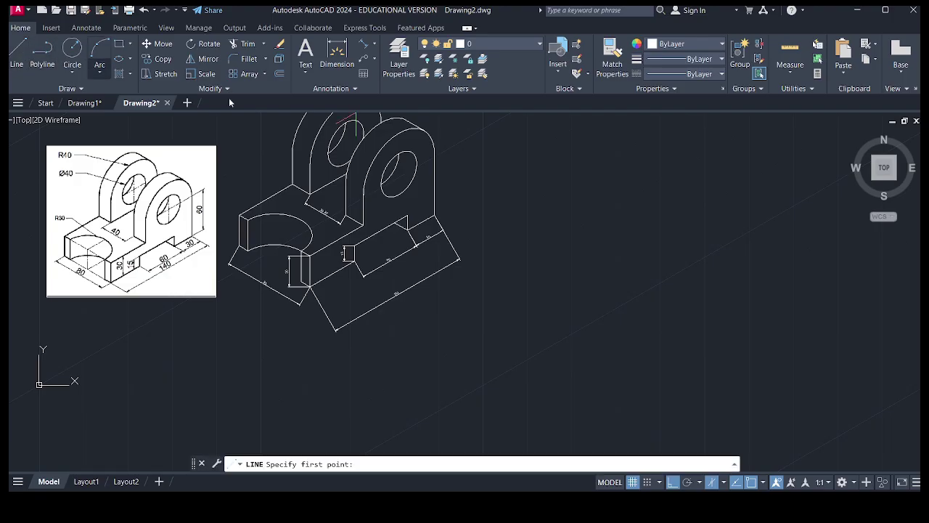
left_click(398, 173)
left_click(455, 142)
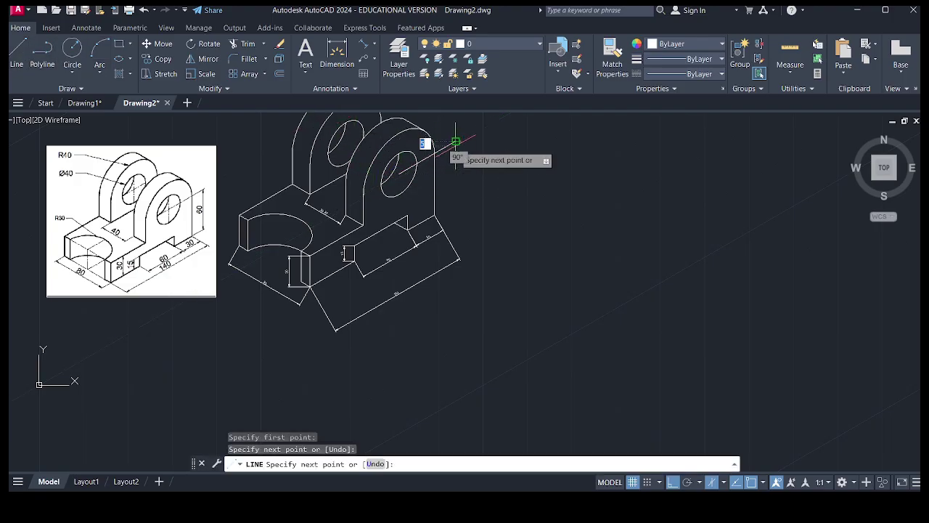
key("Escape")
right_click(482, 155)
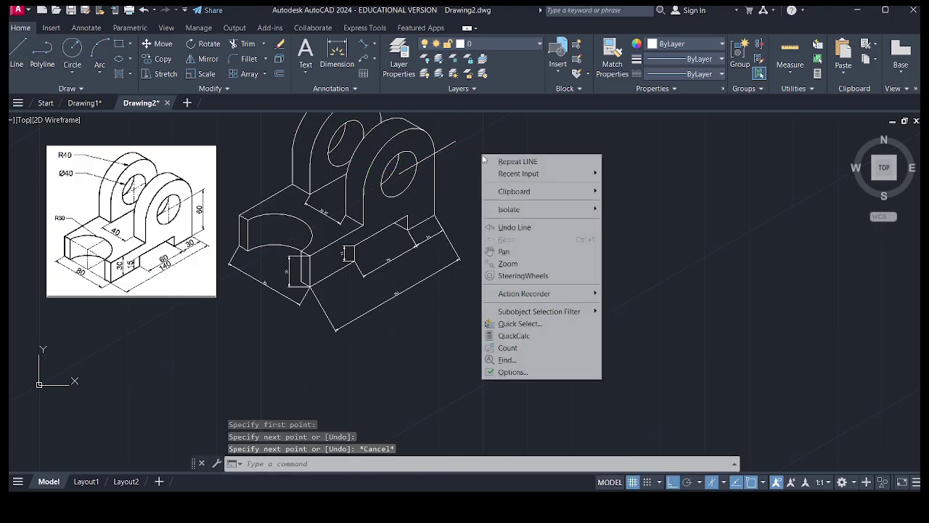
Add an aligned dimension from the front upright's lower outer corner up to where the hole's centre line crosses the outer vertical edge
left_click(367, 47)
left_click(436, 216)
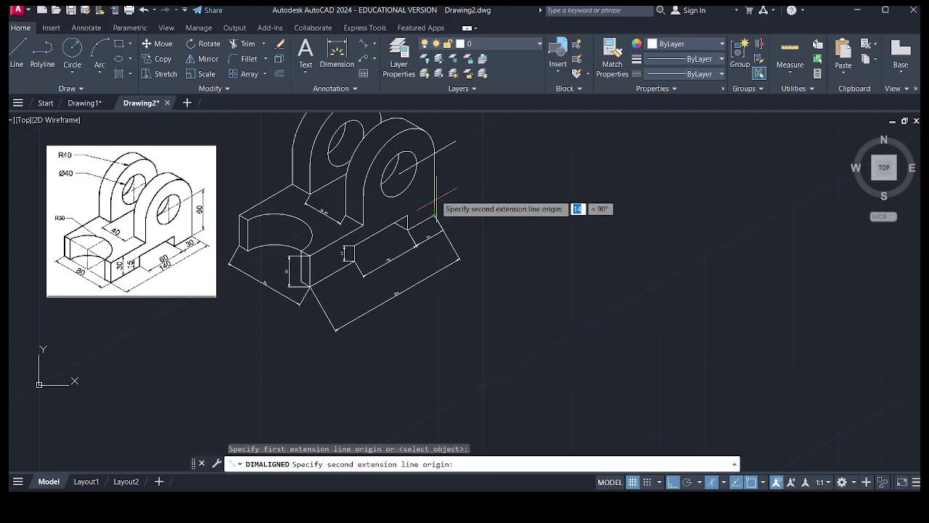
left_click(436, 153)
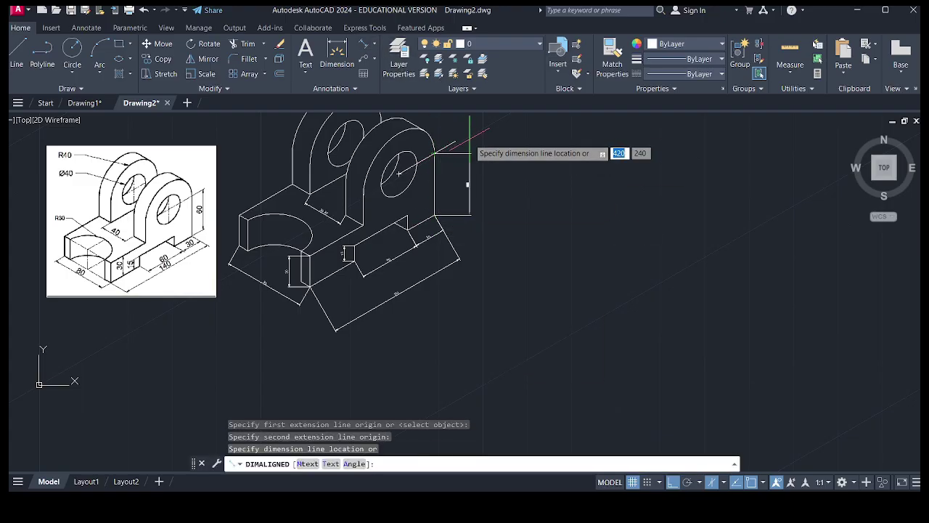
left_click(470, 144)
scroll(472, 161, "up", 5)
scroll(518, 237, "down", 4)
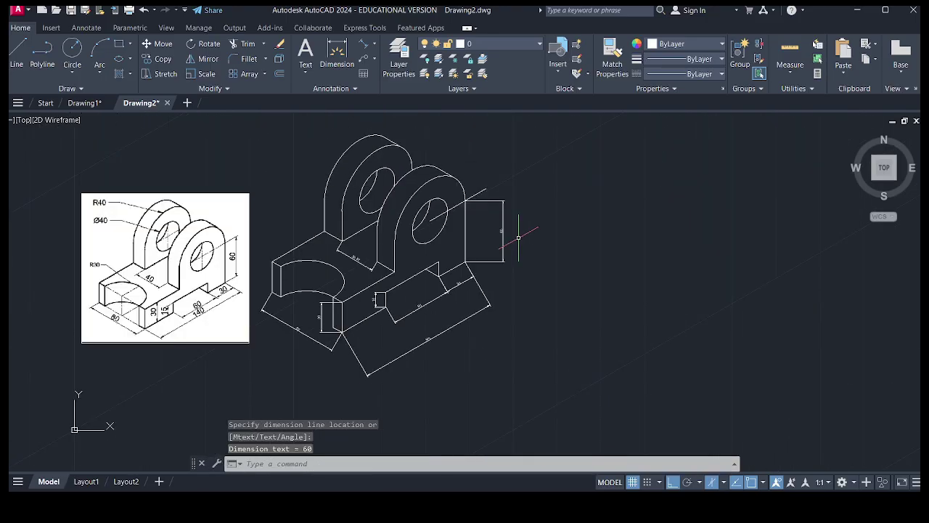
Add a multileader reading R40 to the front upright's rounded outer edge, with Ortho turned off for a slanted leader
left_click(374, 60)
left_click(379, 77)
scroll(411, 263, "down", 4)
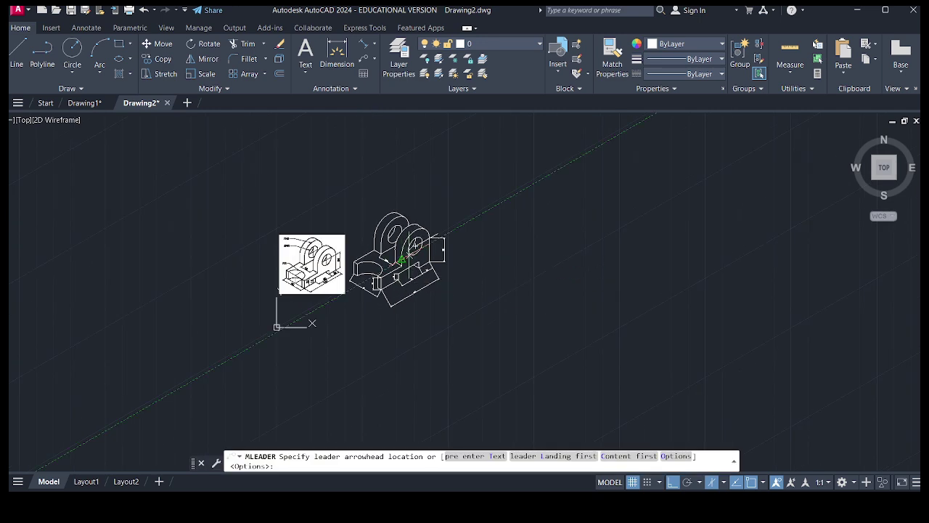
scroll(439, 223, "up", 4)
scroll(410, 232, "up", 2)
left_click(408, 238)
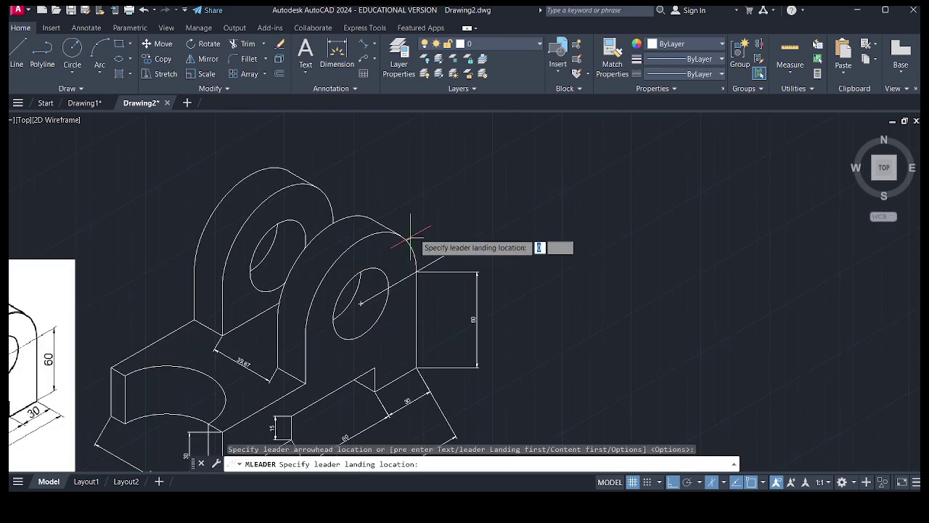
scroll(467, 205, "down", 2)
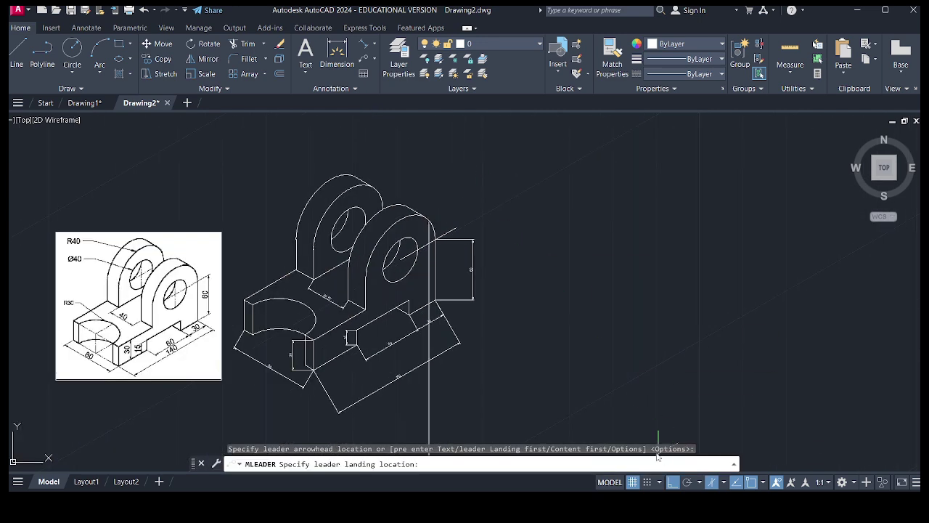
left_click(671, 483)
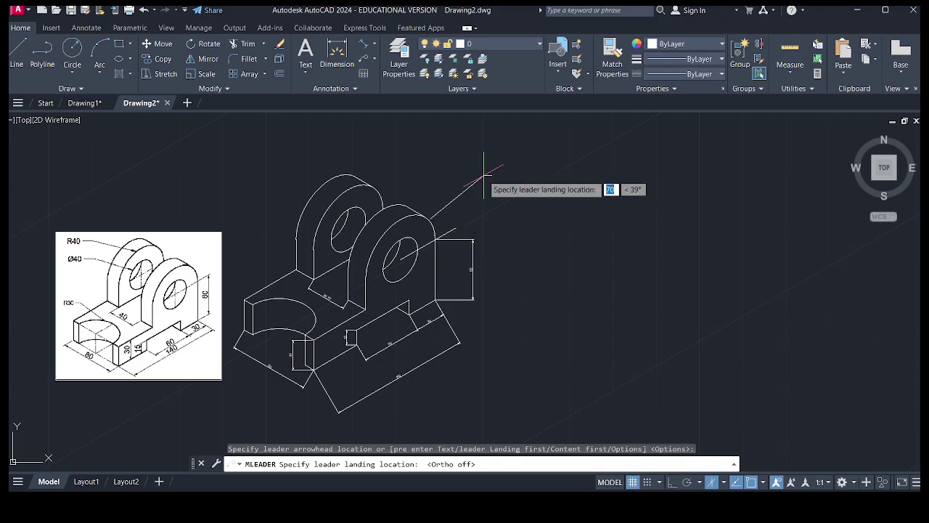
left_click(472, 176)
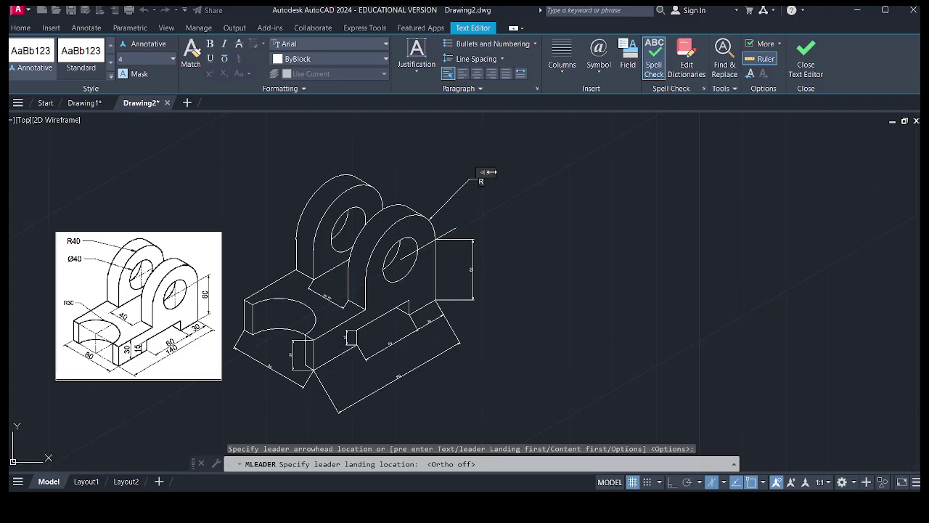
left_click(548, 222)
Add a multileader reading Ø40 that points to the edge of the front upright's hole, with its text above the upright
left_click(368, 62)
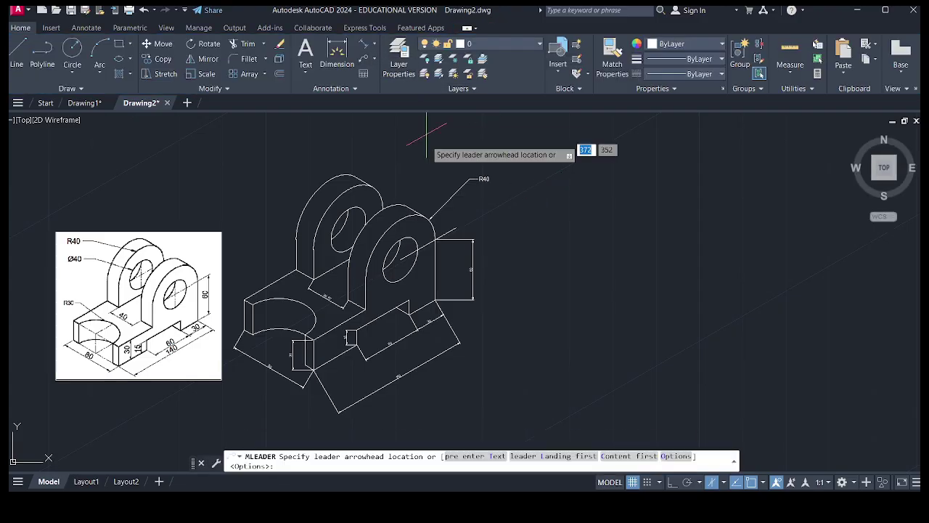
left_click(409, 238)
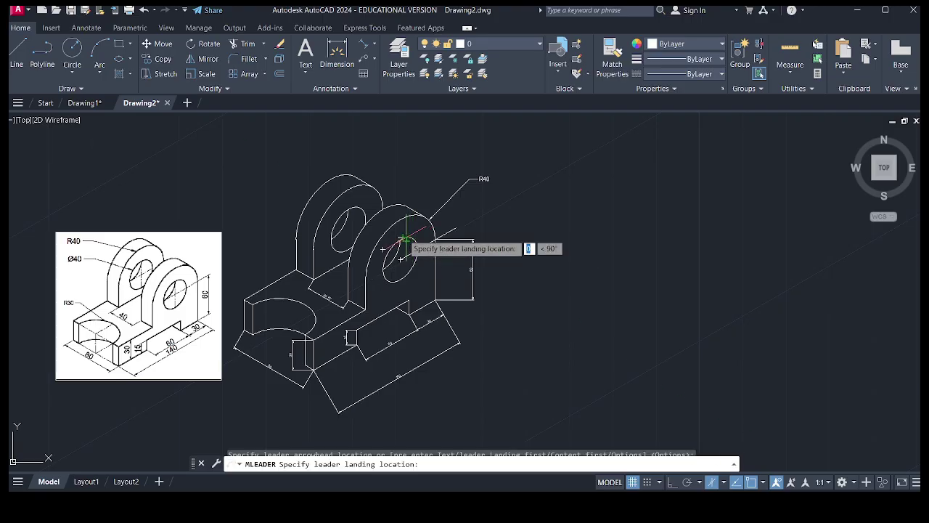
left_click(433, 167)
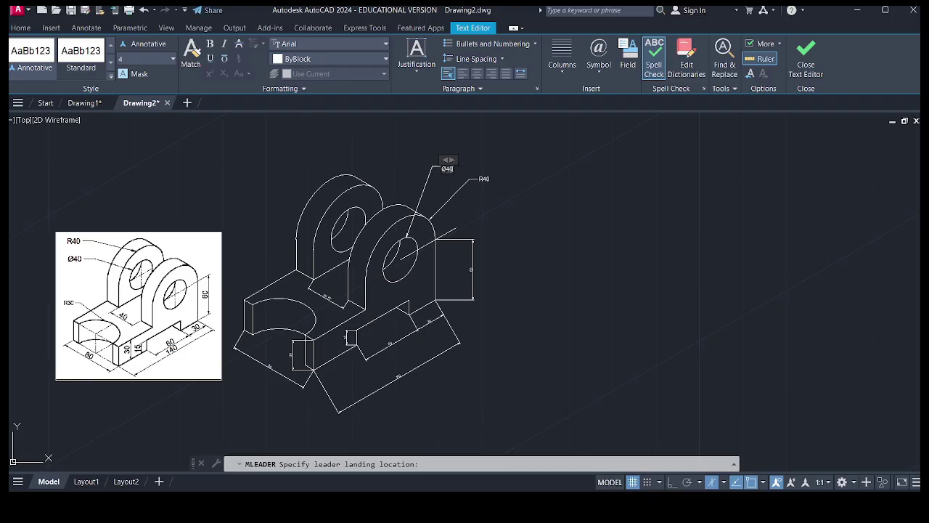
left_click(482, 142)
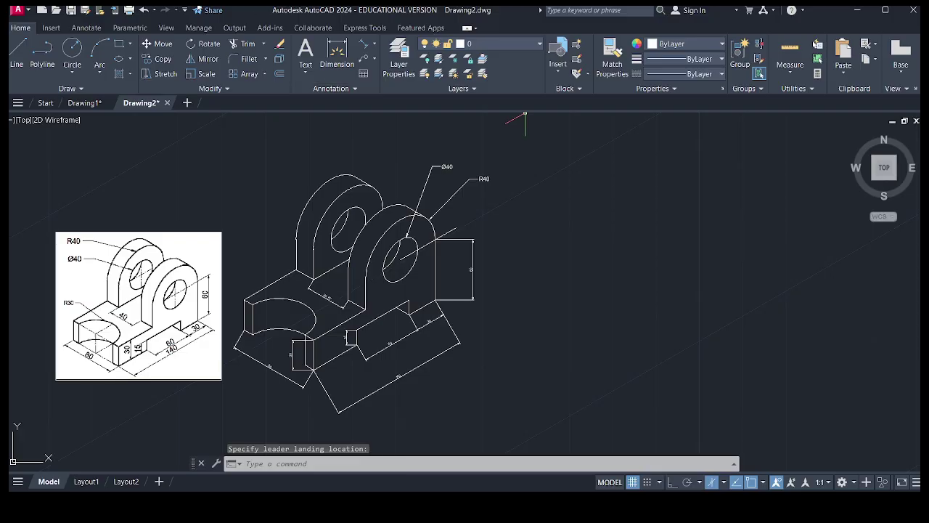
Oblique the 140, 60 and 30 dimensions along the base's front side, picking the angle from the short lower edge beside the semicircular cutout
left_click(86, 27)
left_click(285, 88)
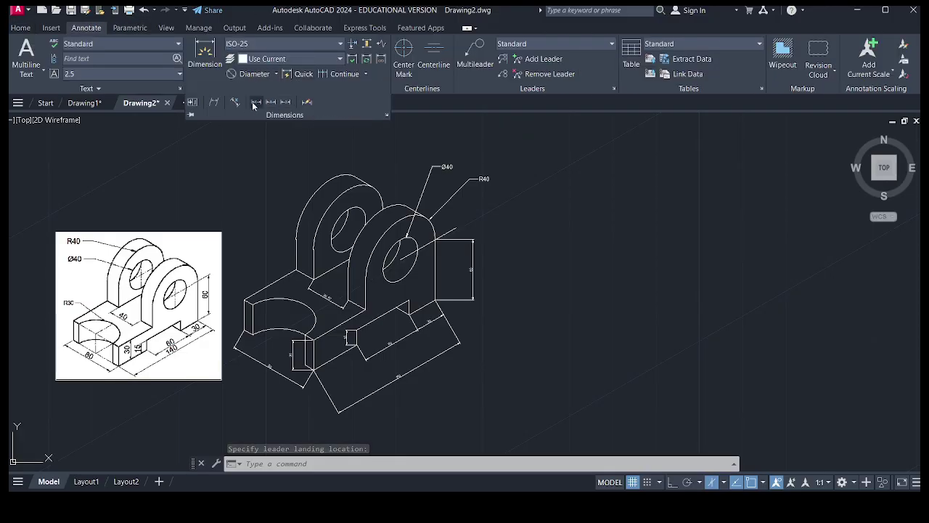
left_click(214, 102)
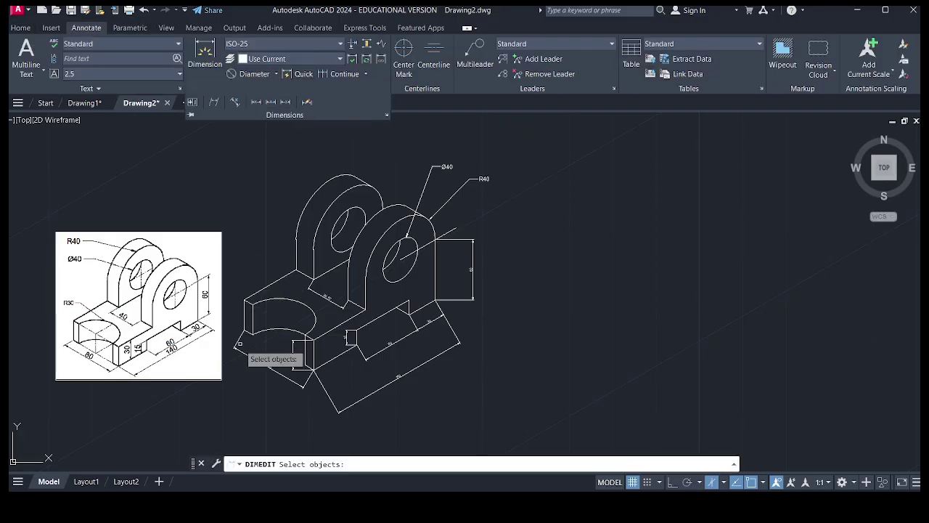
scroll(443, 385, "up", 4)
left_click(505, 325)
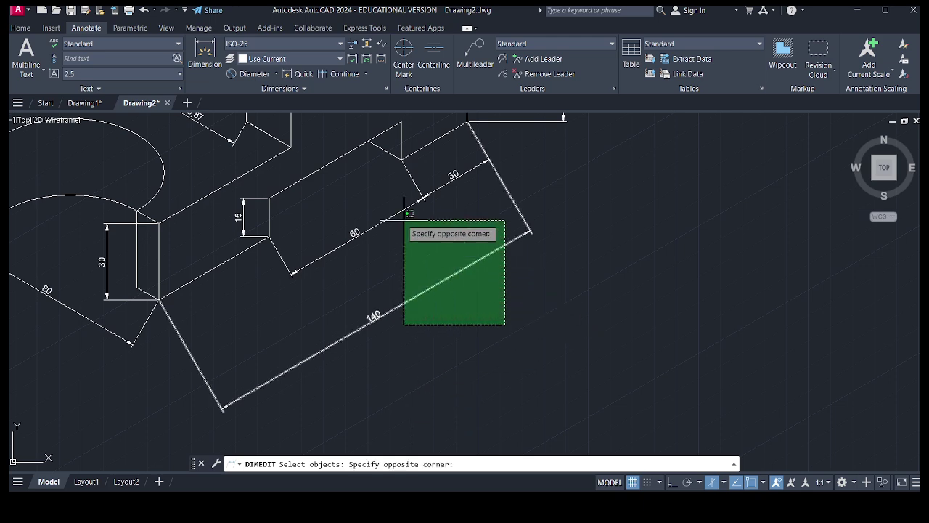
left_click(374, 184)
scroll(504, 278, "down", 4)
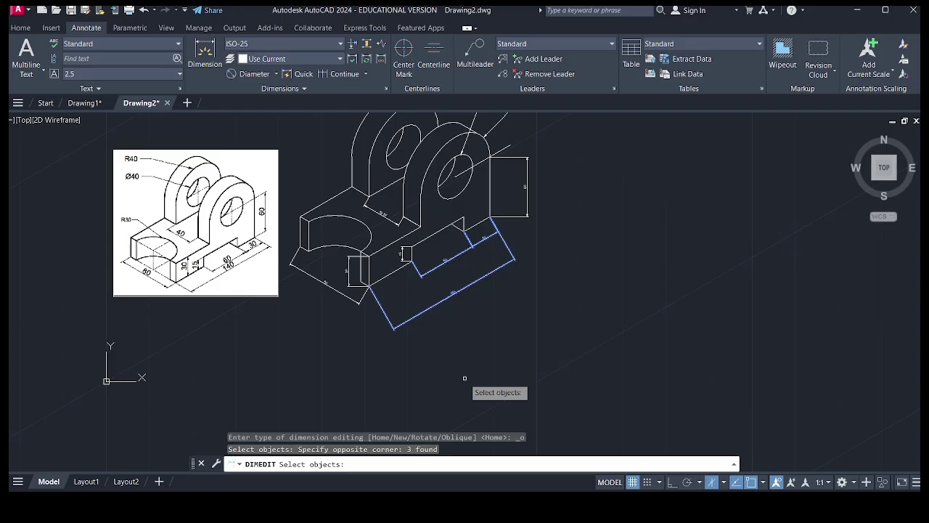
key("Return")
scroll(389, 273, "up", 4)
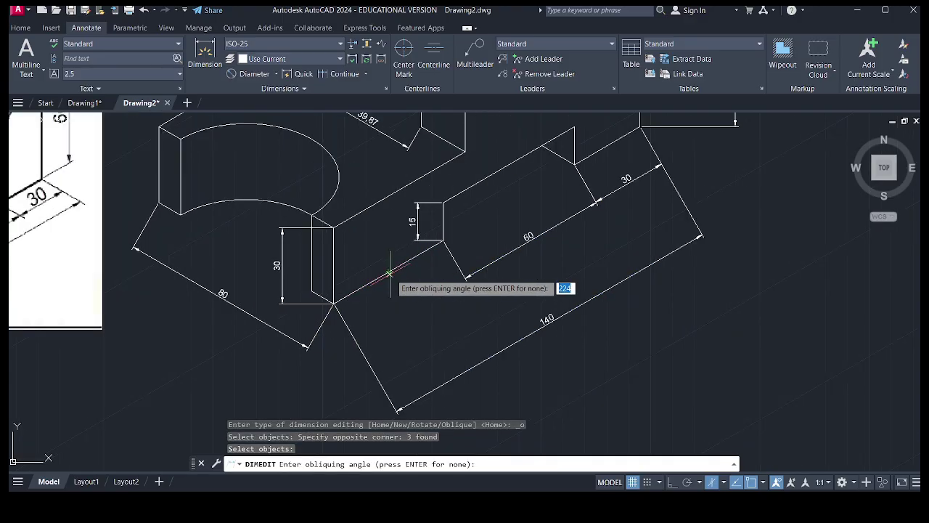
scroll(429, 288, "down", 3)
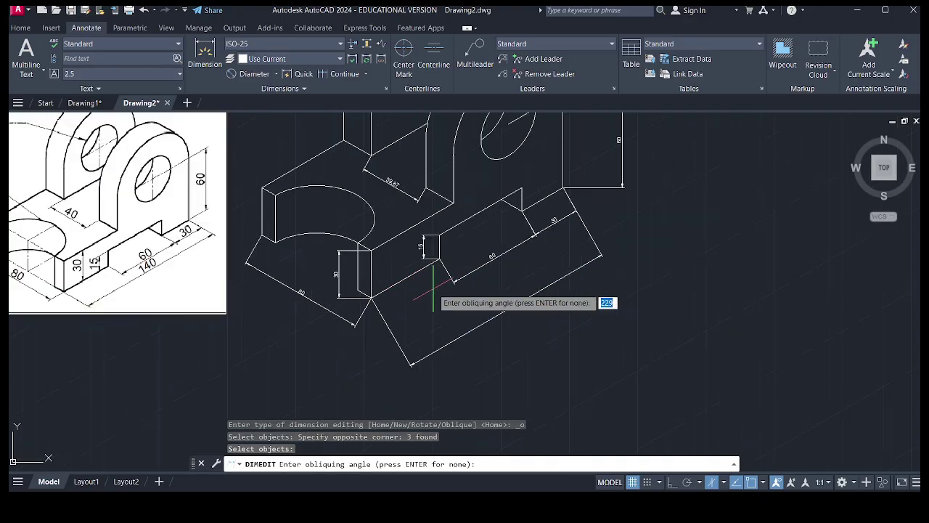
scroll(262, 235, "up", 5)
left_click(265, 232)
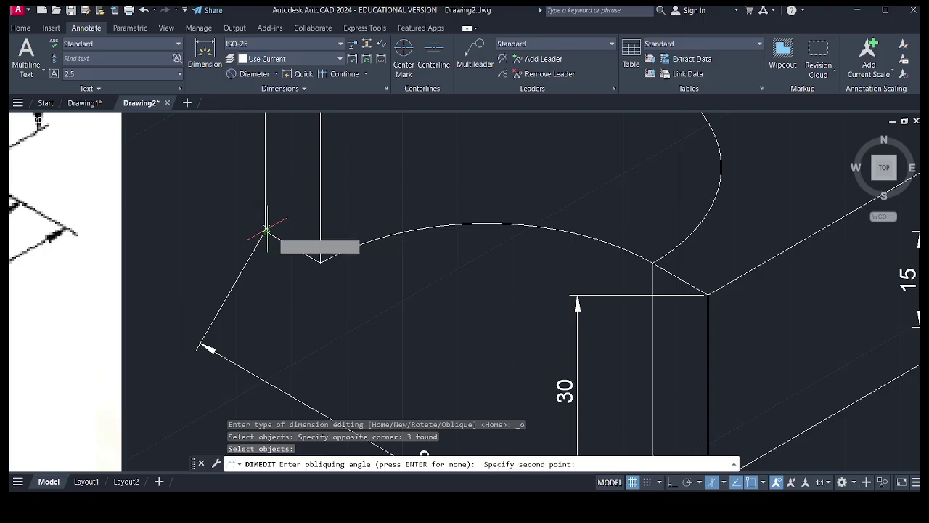
left_click(319, 261)
scroll(313, 258, "down", 5)
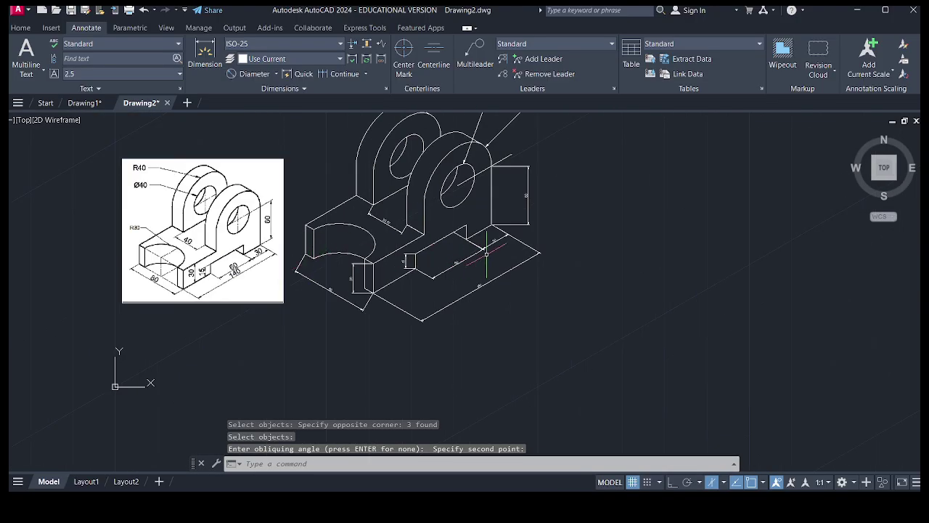
scroll(487, 254, "up", 2)
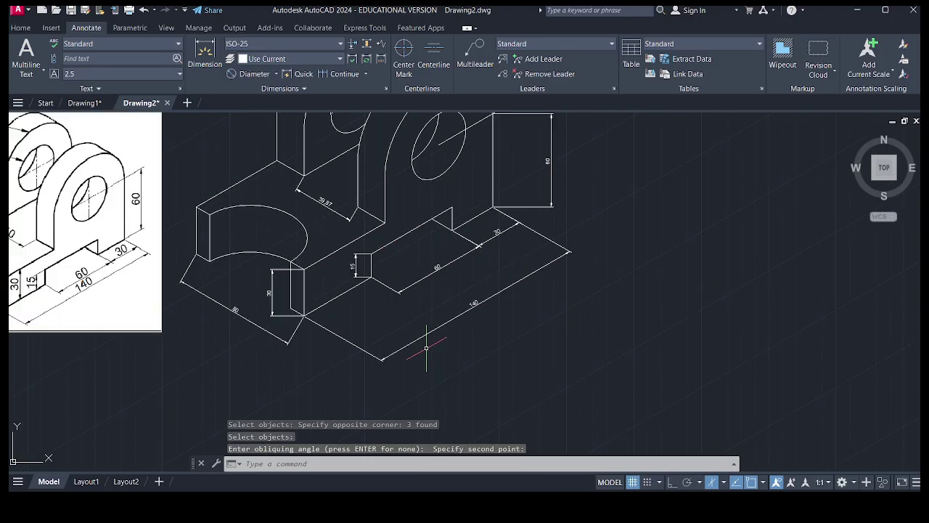
Switch to Isoplane Left and oblique the base's 80 width and upright-gap dimensions, picking the angle along the base's rear upper edge
left_click(724, 482)
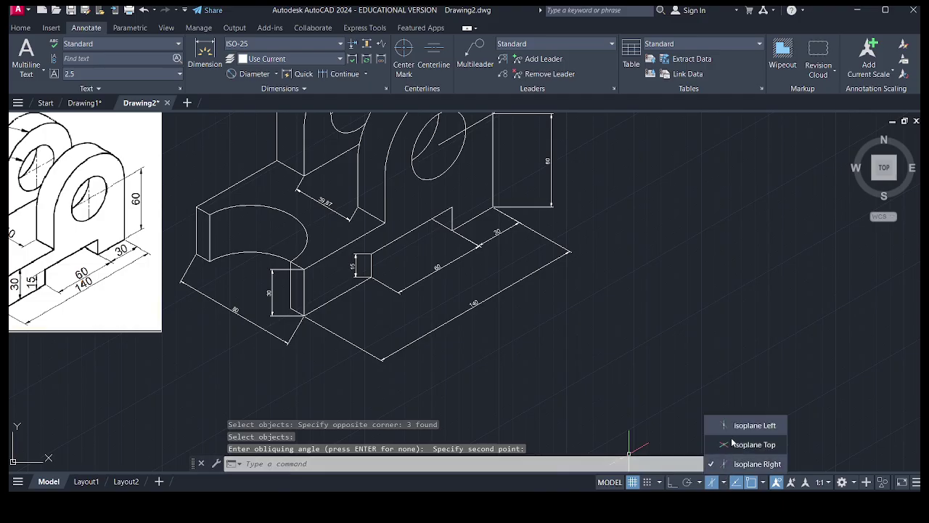
left_click(753, 426)
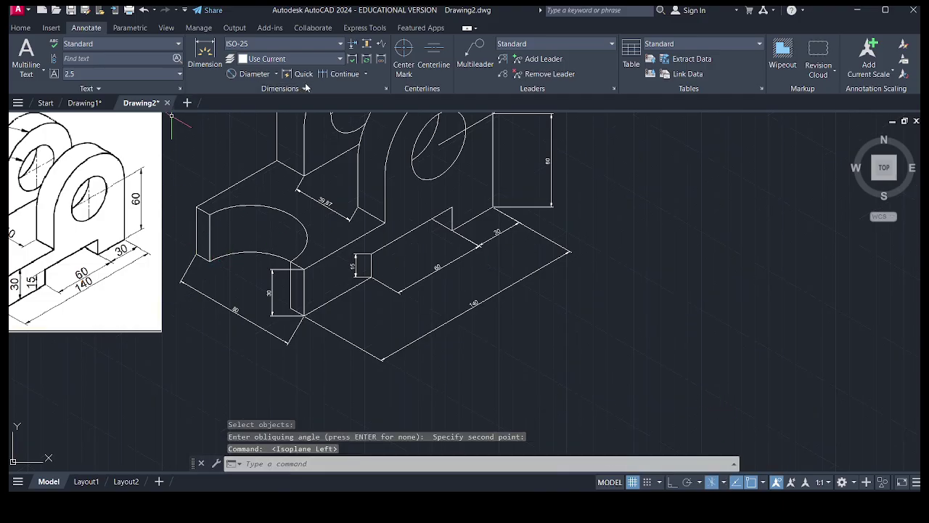
left_click(262, 89)
left_click(214, 102)
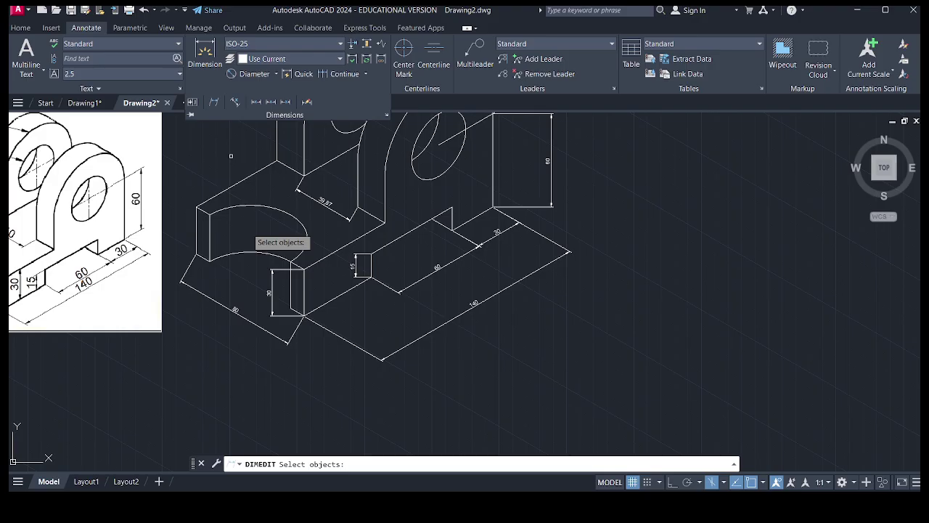
left_click(206, 297)
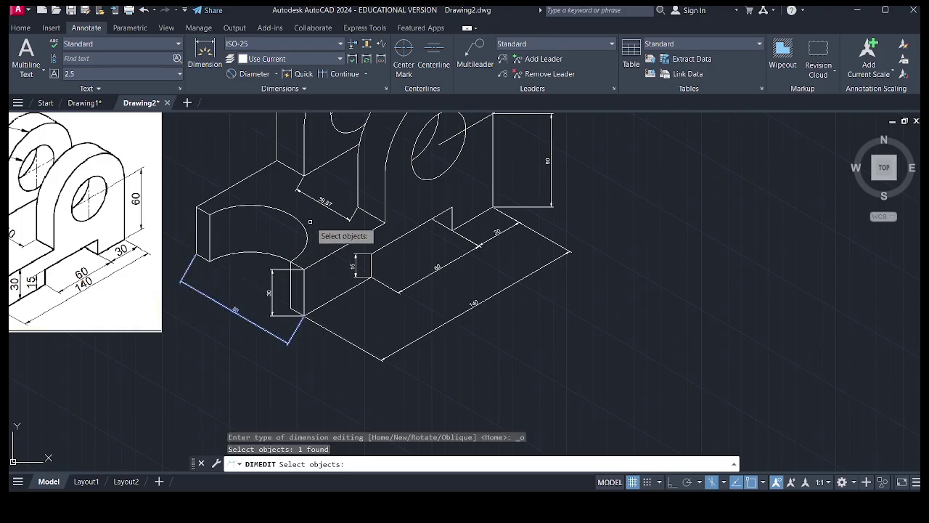
left_click(329, 209)
scroll(351, 289, "down", 2)
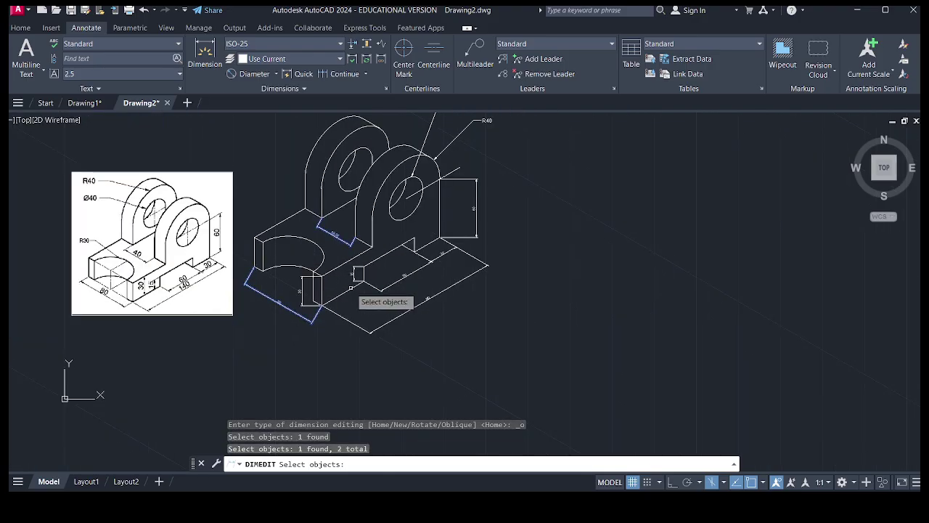
scroll(357, 275, "up", 2)
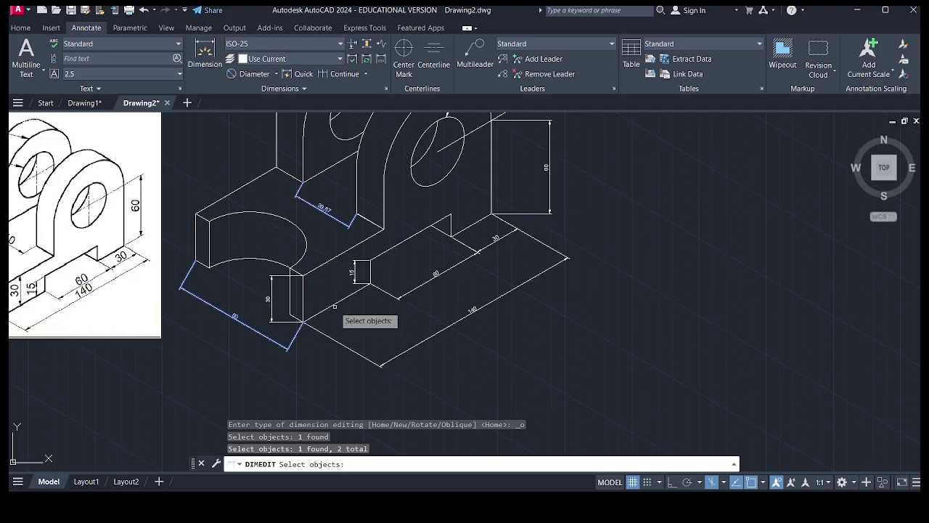
key("Return")
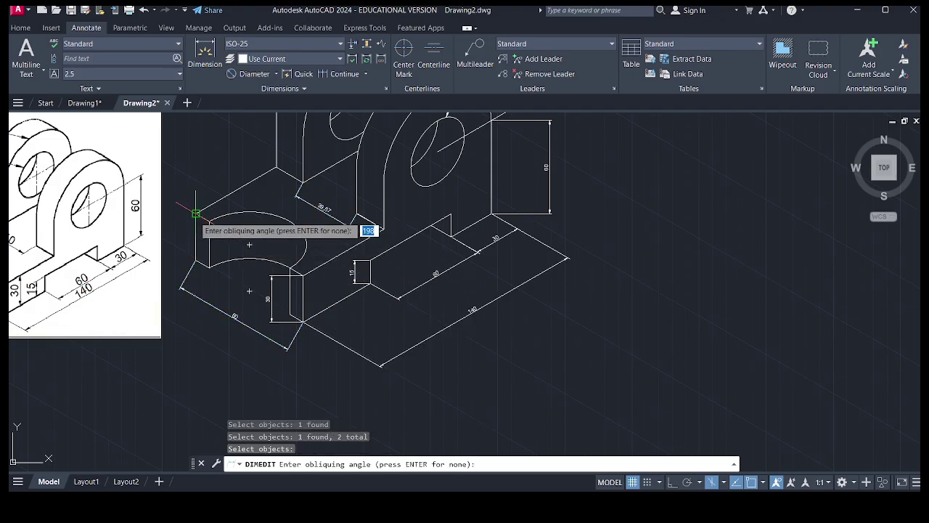
left_click(196, 213)
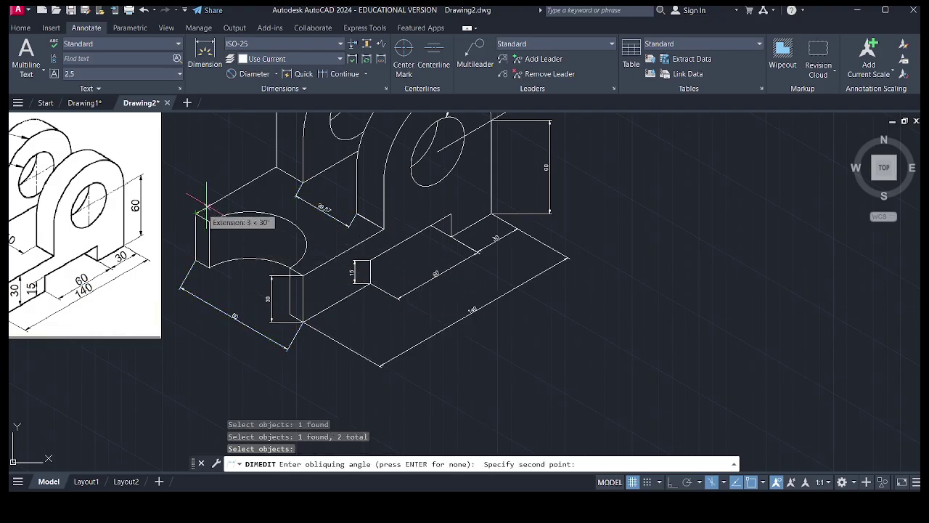
left_click(275, 167)
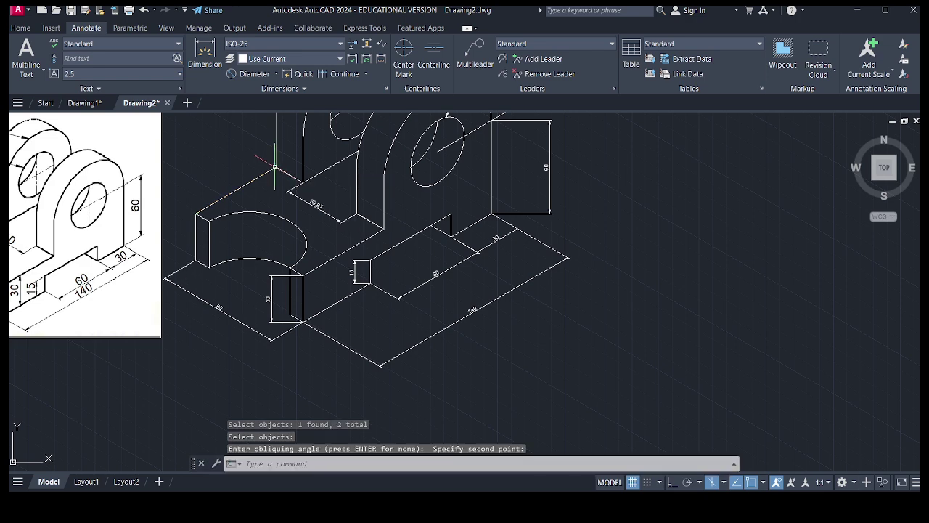
Oblique the vertical 30 and 15 height dimensions, picking the angle along the base's front upper edge
left_click(353, 271)
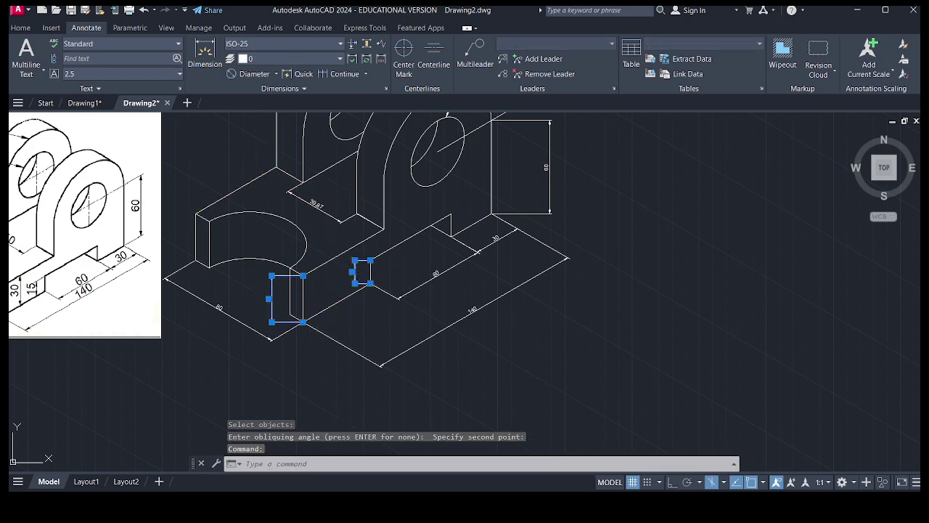
left_click(304, 87)
left_click(213, 107)
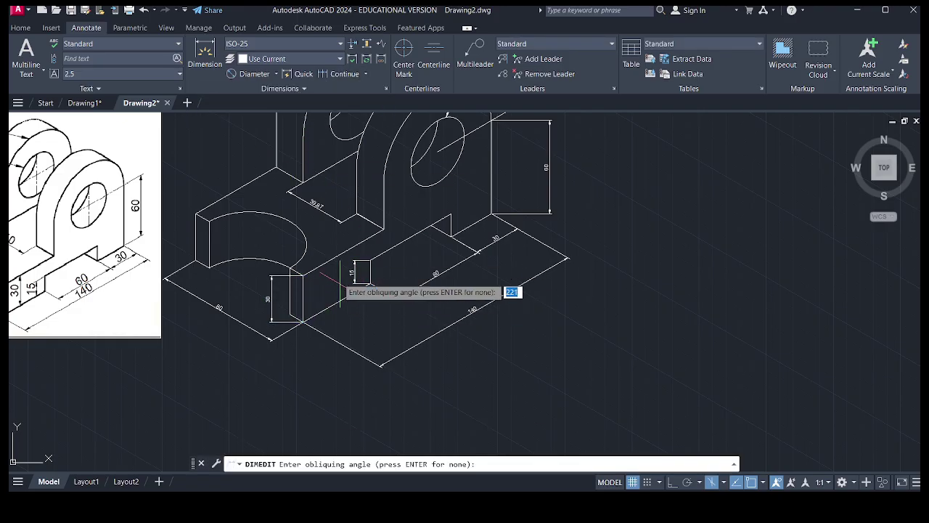
left_click(383, 229)
left_click(313, 269)
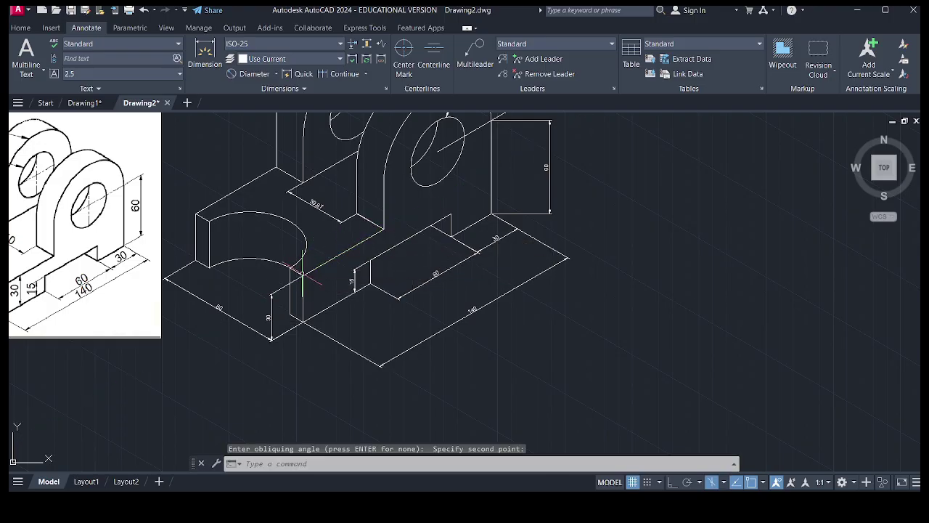
scroll(293, 308, "up", 2)
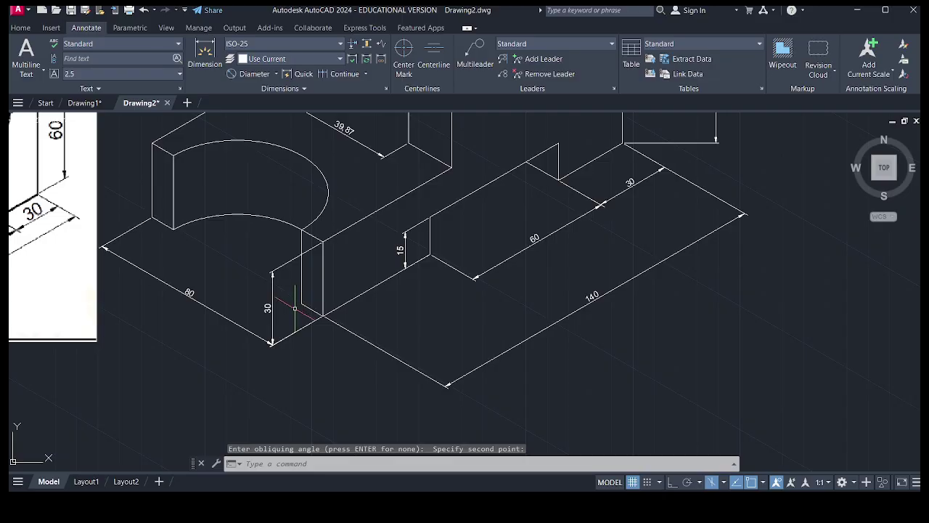
Oblique the vertical 60 dimension beside the front upright, picking the angle from the two ends of the base's front upper edge
scroll(303, 305, "down", 4)
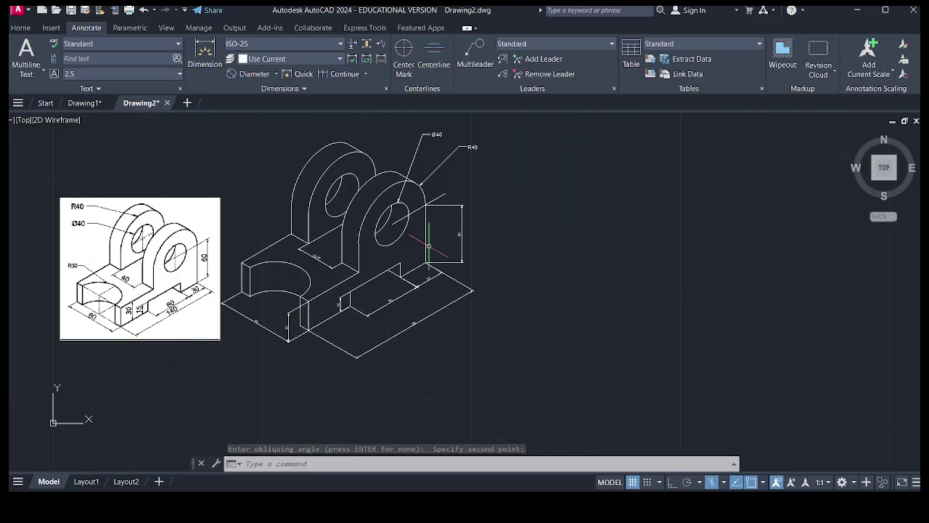
left_click(475, 218)
left_click(437, 242)
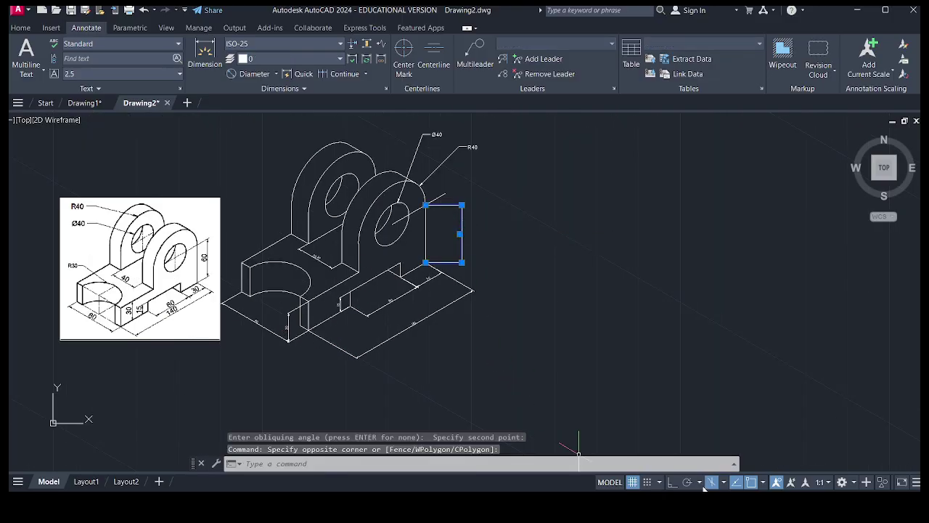
left_click(290, 88)
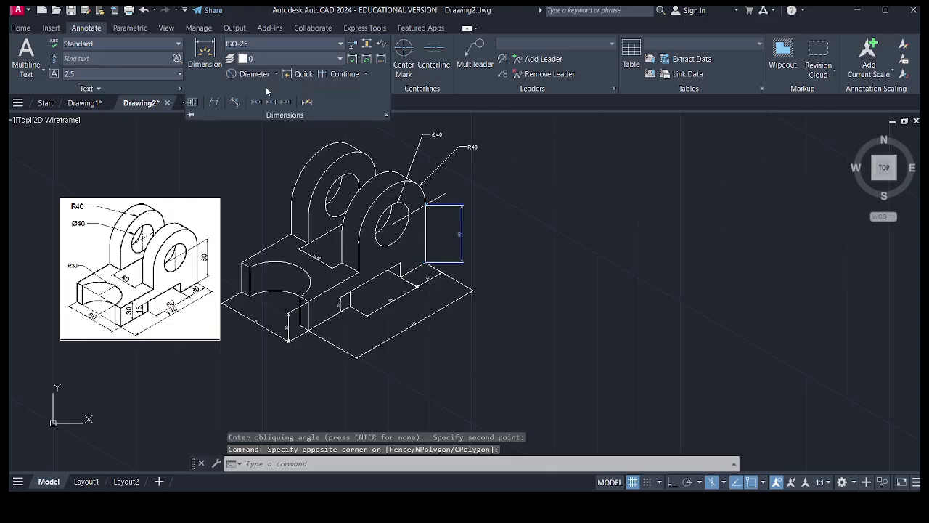
left_click(213, 101)
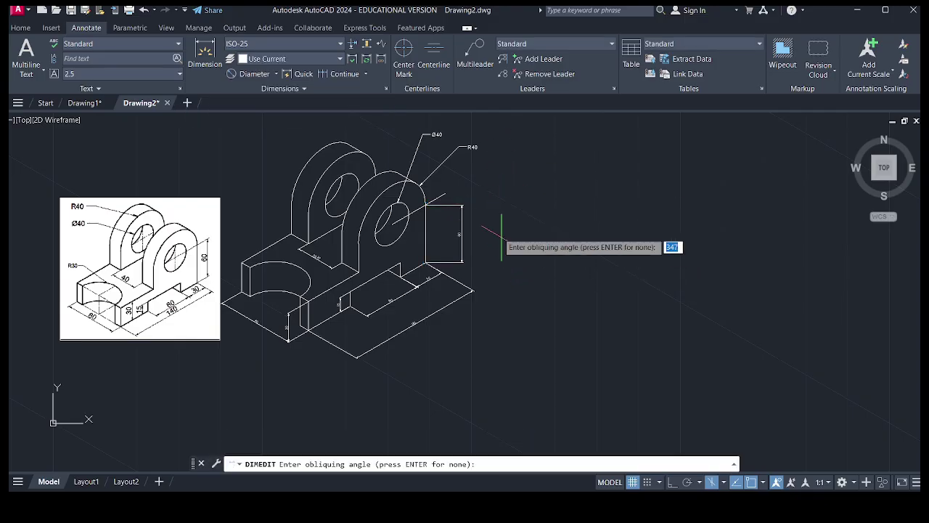
scroll(327, 288, "up", 4)
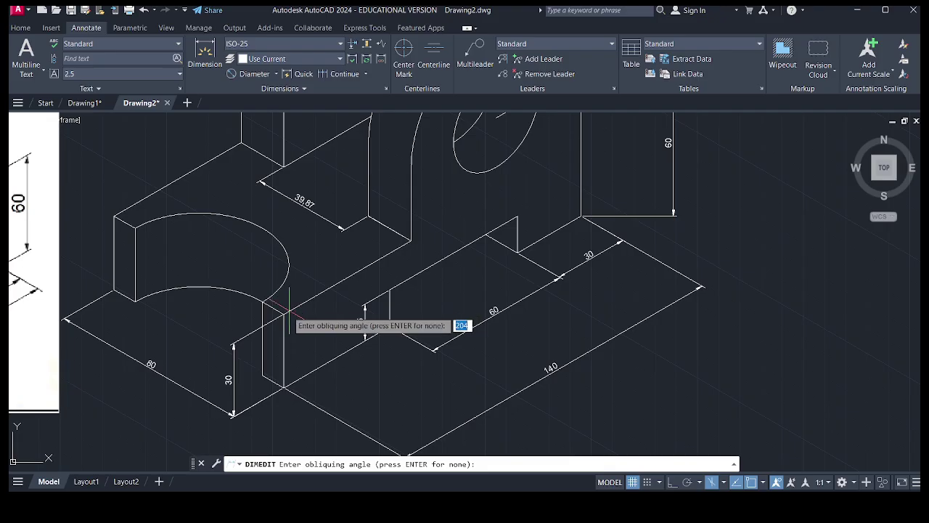
left_click(284, 314)
left_click(410, 239)
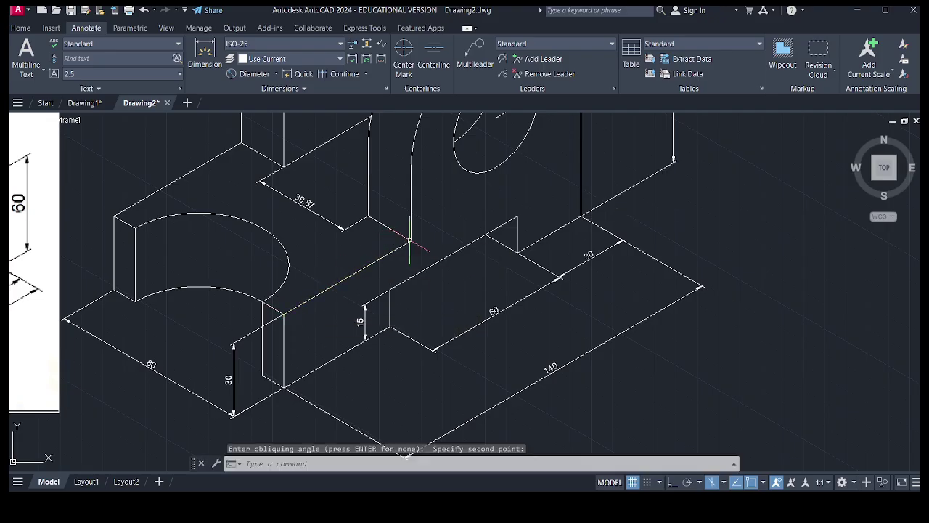
scroll(366, 314, "down", 5)
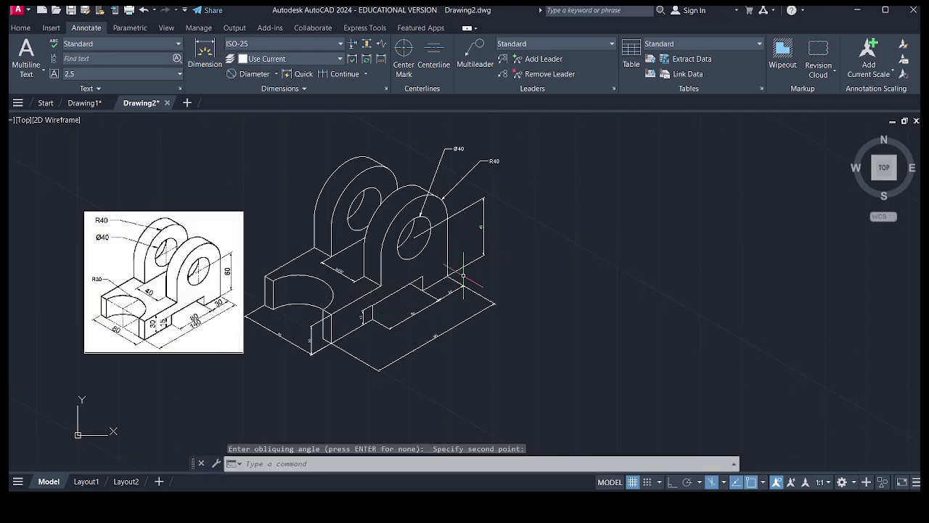
scroll(463, 274, "up", 4)
scroll(465, 280, "down", 4)
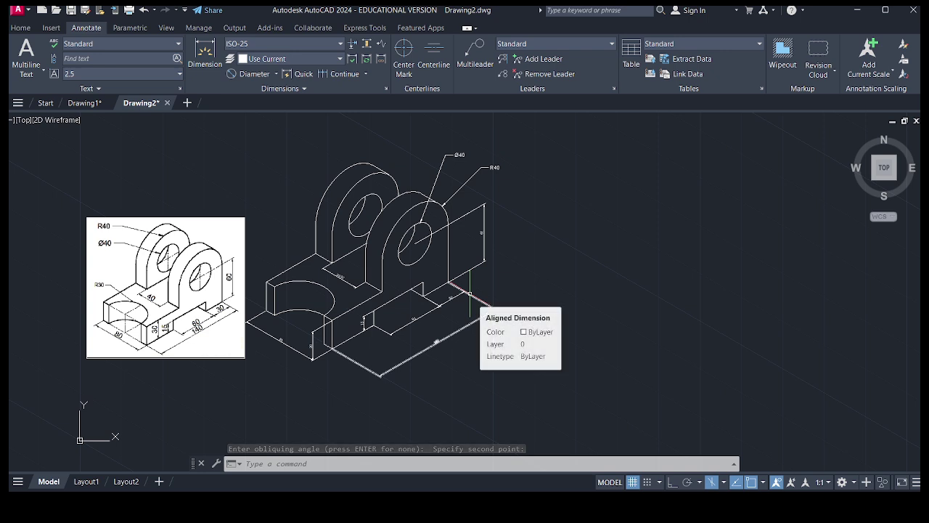
mouse_move(672, 507)
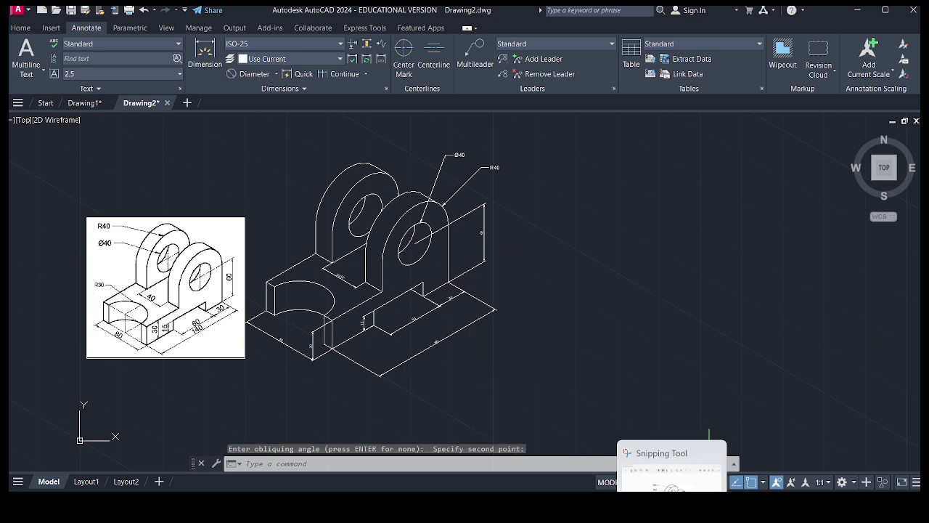